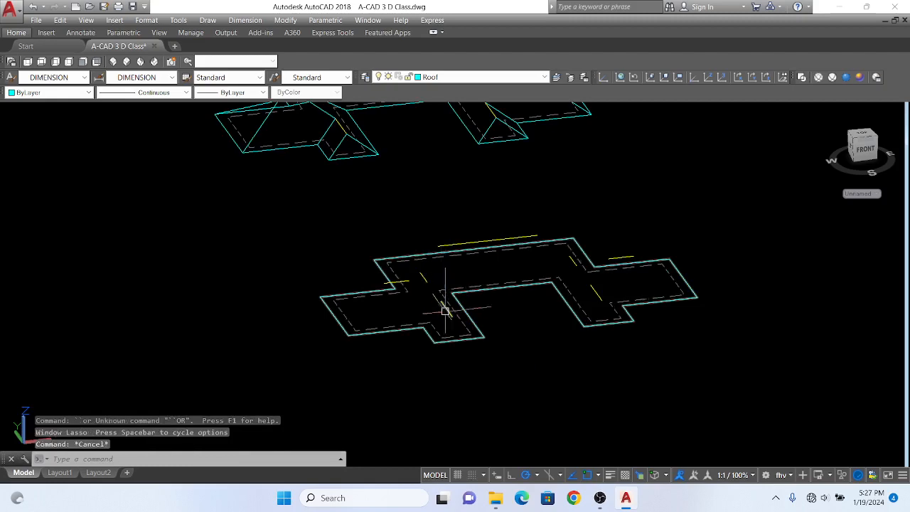
- Draw hip lines joining the two outer corners of the western front projection to the front end of its ridge
type("3dorbit")
key("Return")
left_click_drag(437, 309, 495, 211)
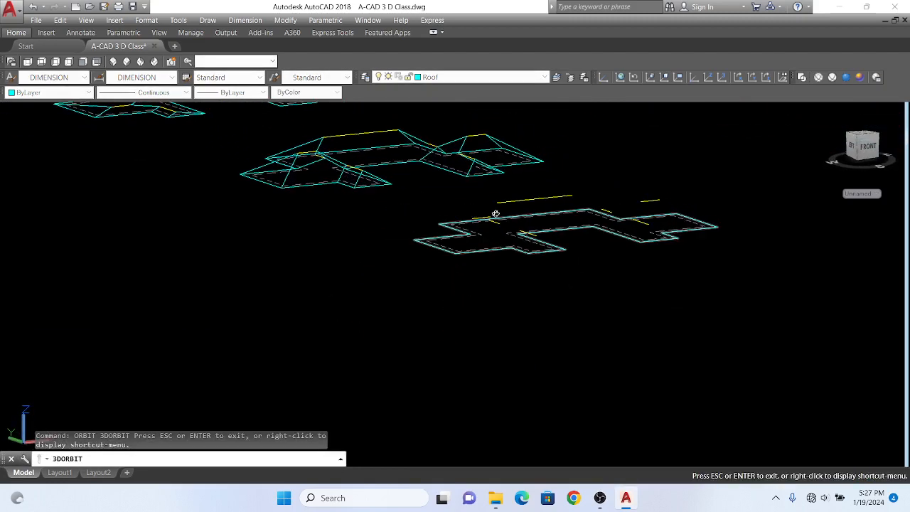
scroll(489, 214, "up", 3)
scroll(489, 215, "up", 3)
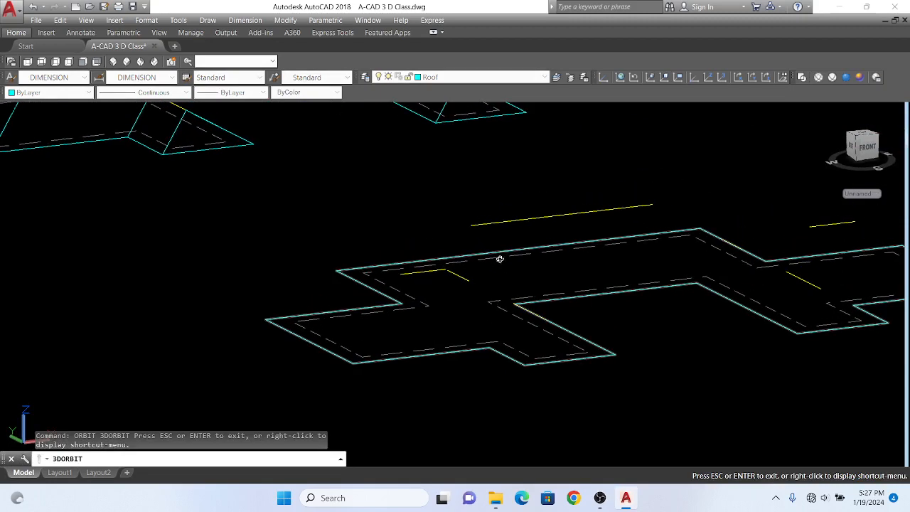
scroll(503, 274, "down", 3)
scroll(473, 371, "up", 3)
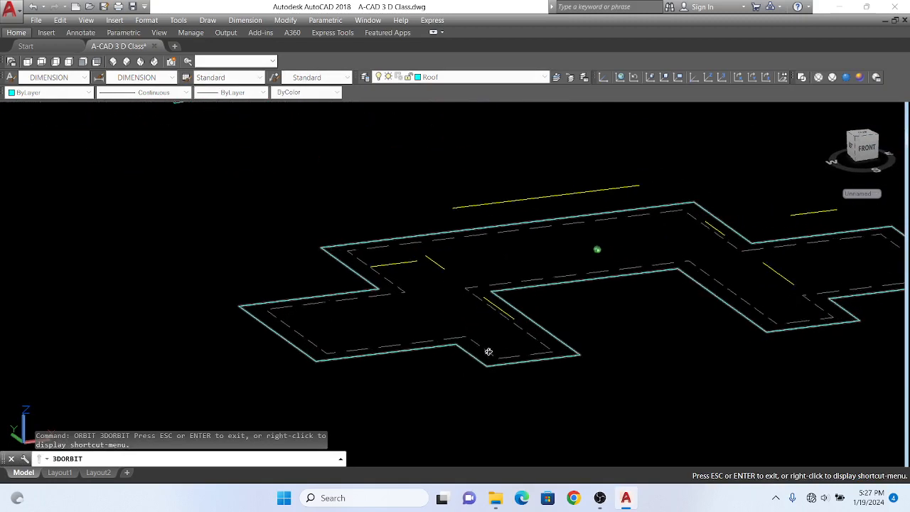
scroll(478, 350, "up", 5)
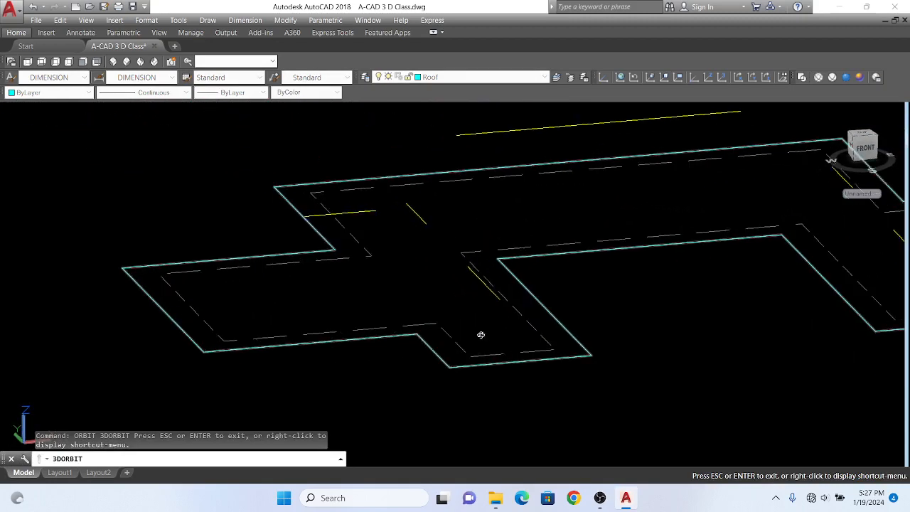
key("Escape")
type("l")
key("Return")
left_click(452, 365)
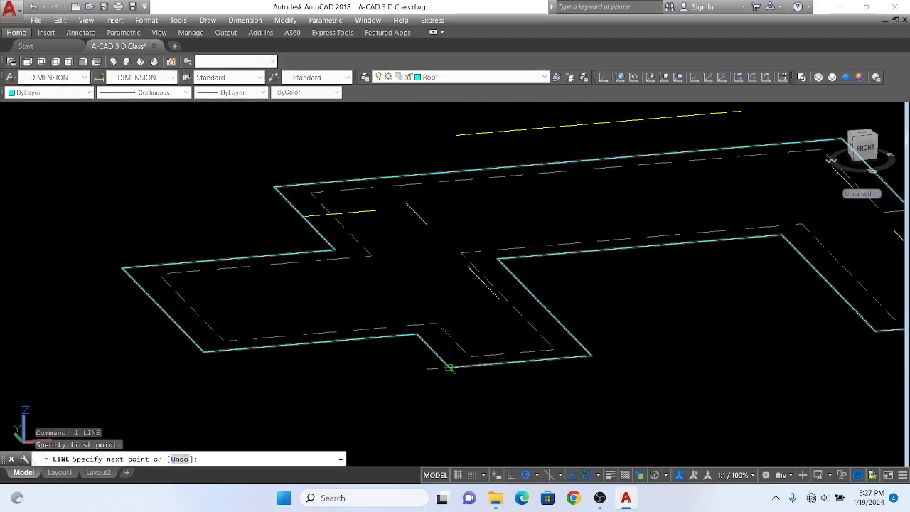
left_click(500, 299)
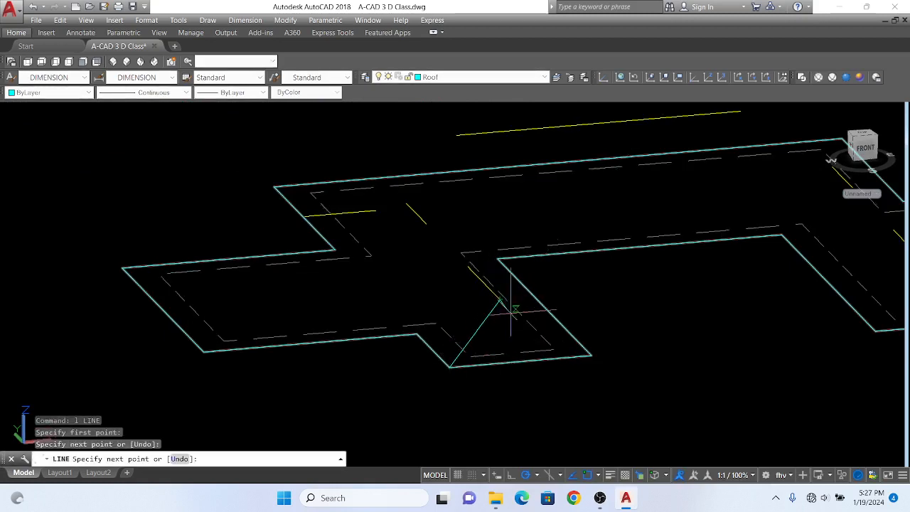
left_click(587, 352)
key("Return")
- Draw a valley line from the inside corner between the front projection and west wing to the projection ridge's back end
type("o")
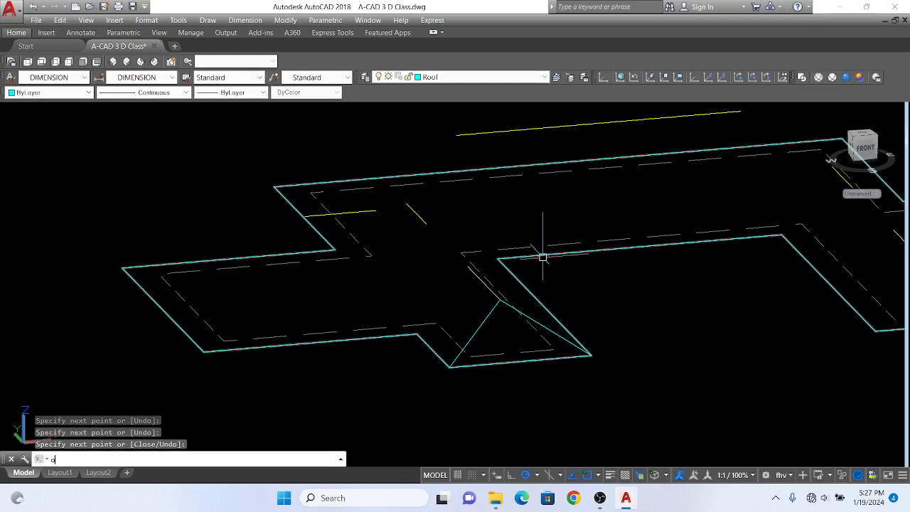
type("rbit")
key("Return")
left_click_drag(542, 257, 571, 305)
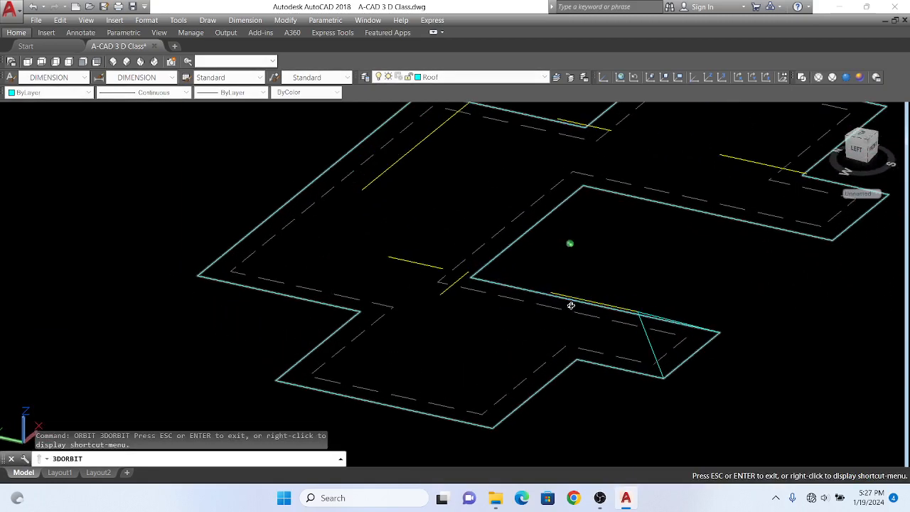
key("Escape")
type("l")
key("Return")
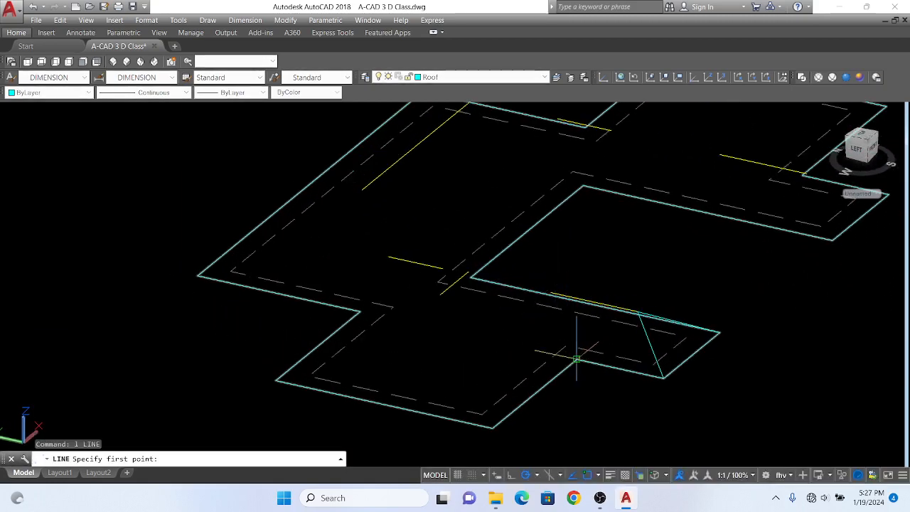
left_click(577, 359)
left_click(551, 293)
key("Return")
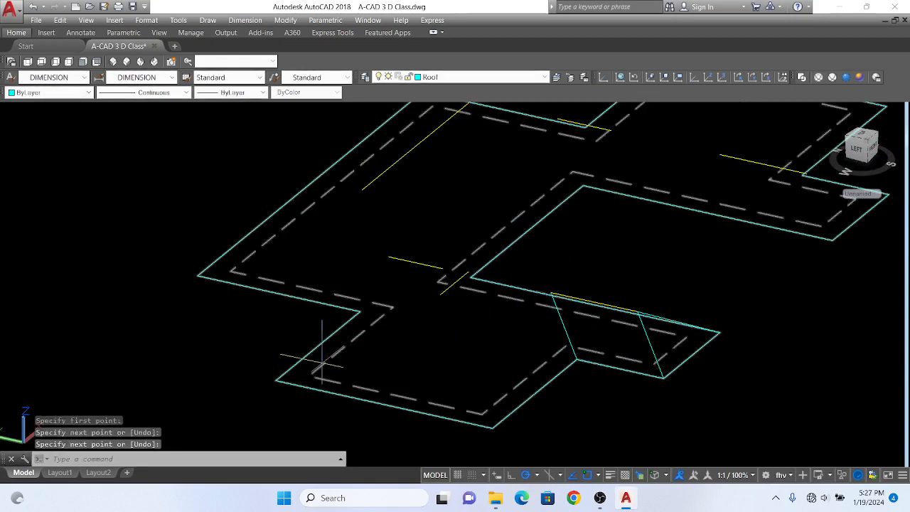
- Draw two hip lines joining the west wing's outer corners to the outer end of its ridge
key("Return")
left_click(275, 380)
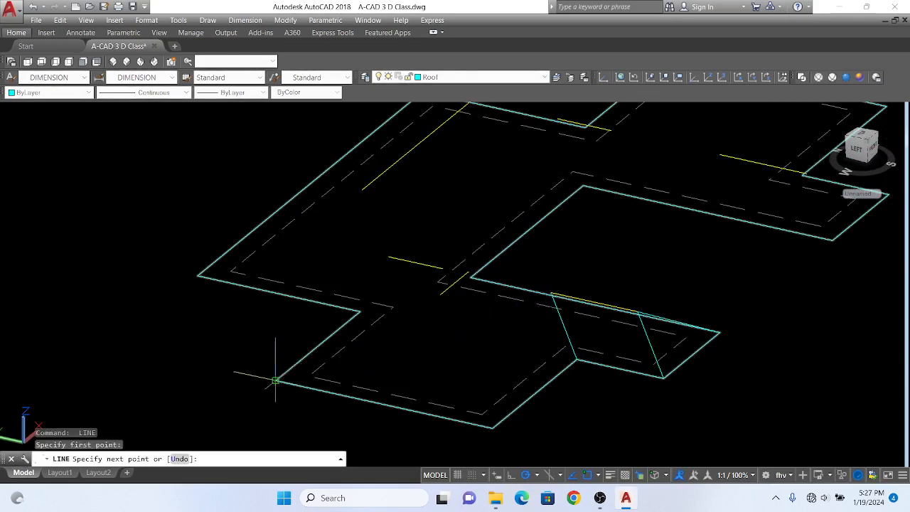
left_click(441, 293)
key("Return")
key("Return")
left_click(440, 294)
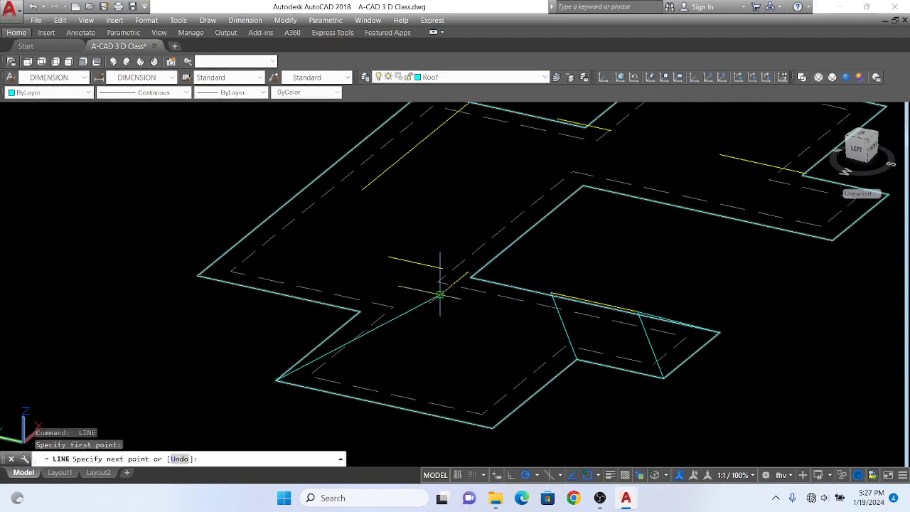
left_click(491, 427)
key("Escape")
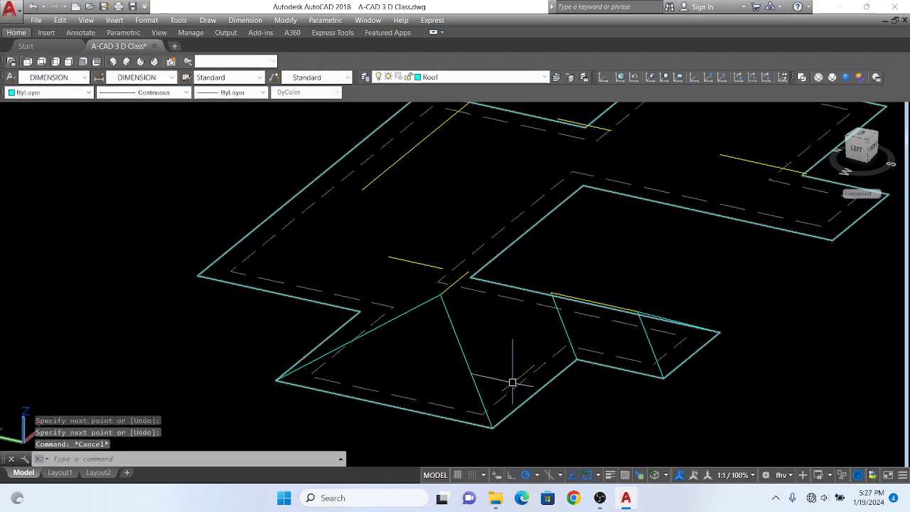
- Draw a line from the west wing's back inside corner to its ridge's inner end and on to the neighbouring short ridge
type("3do")
key("Return")
left_click_drag(506, 368, 523, 353)
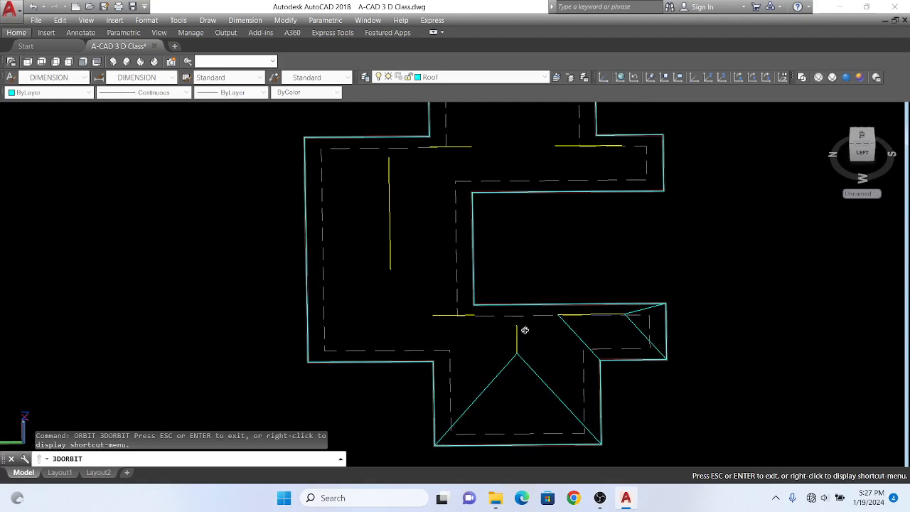
key("Escape")
type("l")
key("Return")
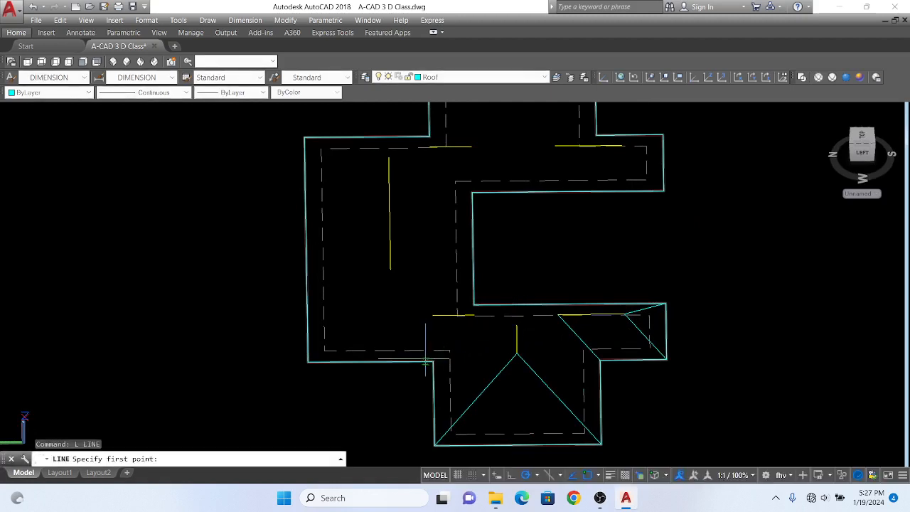
left_click(434, 360)
left_click(517, 325)
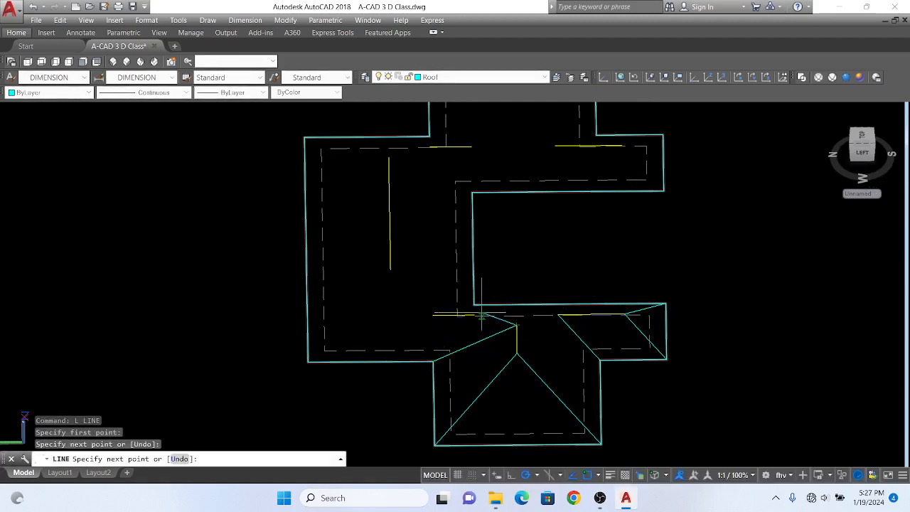
key("Return")
key("Return")
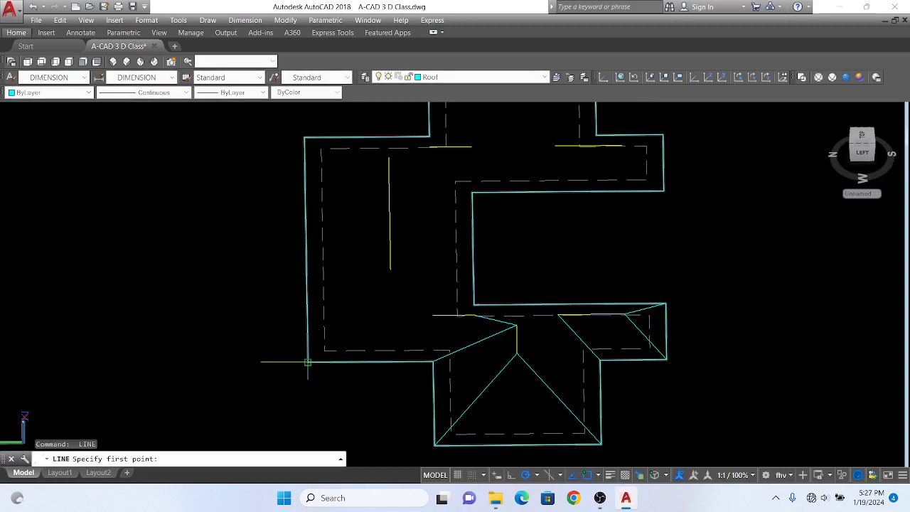
- Draw connected lines from the main block's back-west corner through the short ridge's far end to the main ridge's west end
left_click(307, 362)
left_click(433, 315)
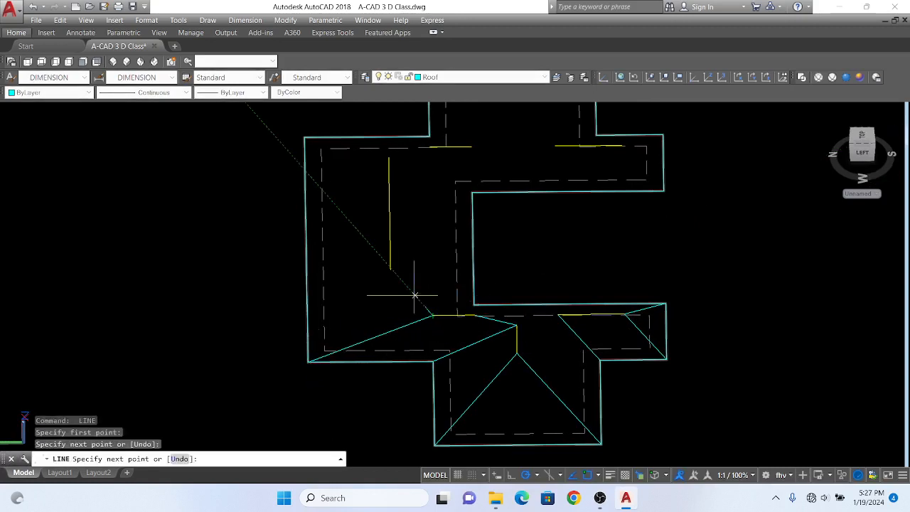
left_click(389, 270)
key("Return")
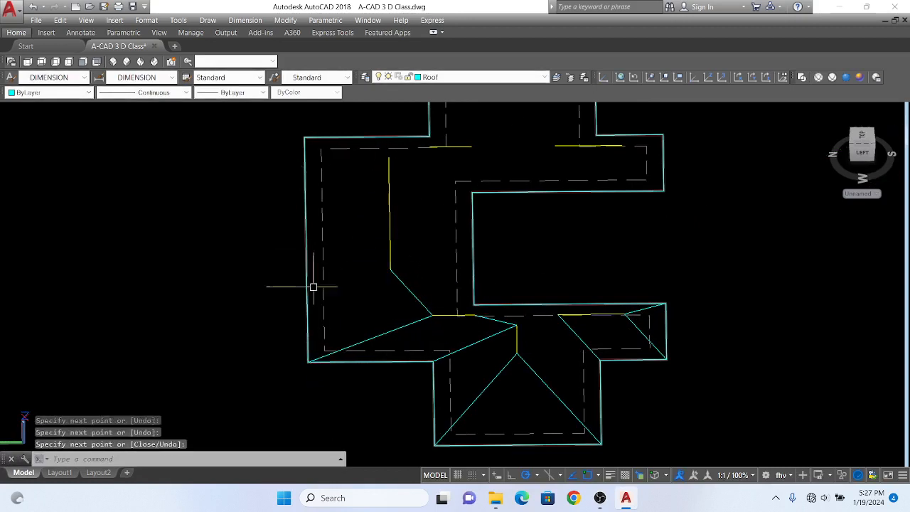
- Erase the line between the main block's back-west corner and the short ridge
scroll(409, 279, "down", 4)
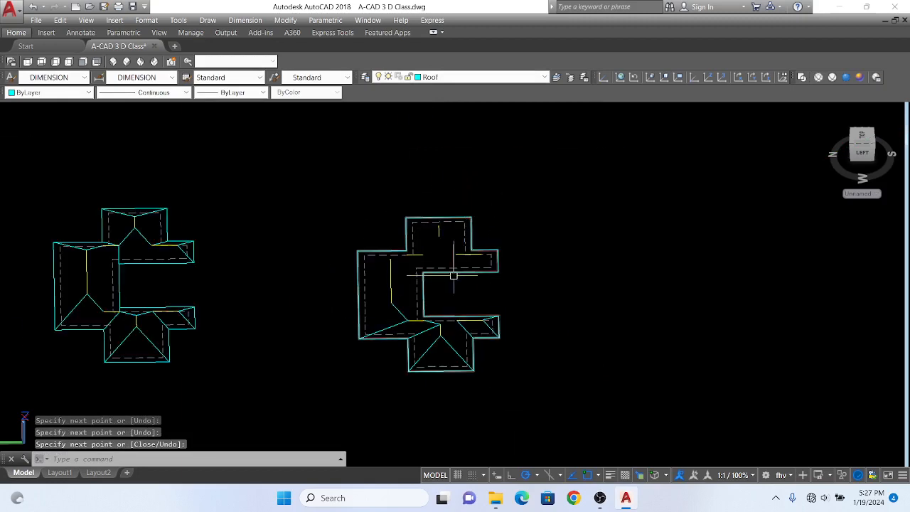
key("Escape")
type("3dorbit")
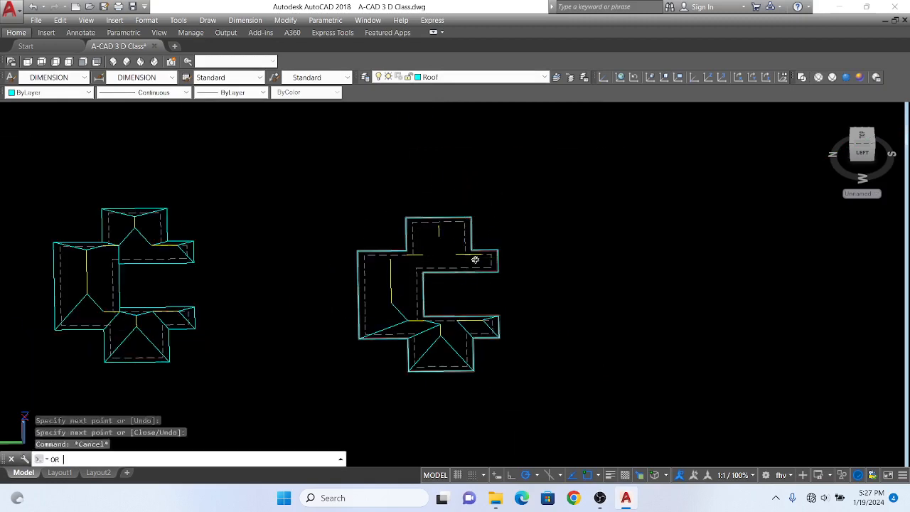
key("Return")
mouse_move(474, 257)
left_mouse_down()
mouse_move(474, 278)
mouse_move(367, 266)
mouse_move(435, 268)
mouse_move(303, 368)
mouse_move(370, 311)
mouse_move(376, 337)
mouse_move(366, 331)
left_mouse_up()
key("Escape")
scroll(390, 283, "up", 3)
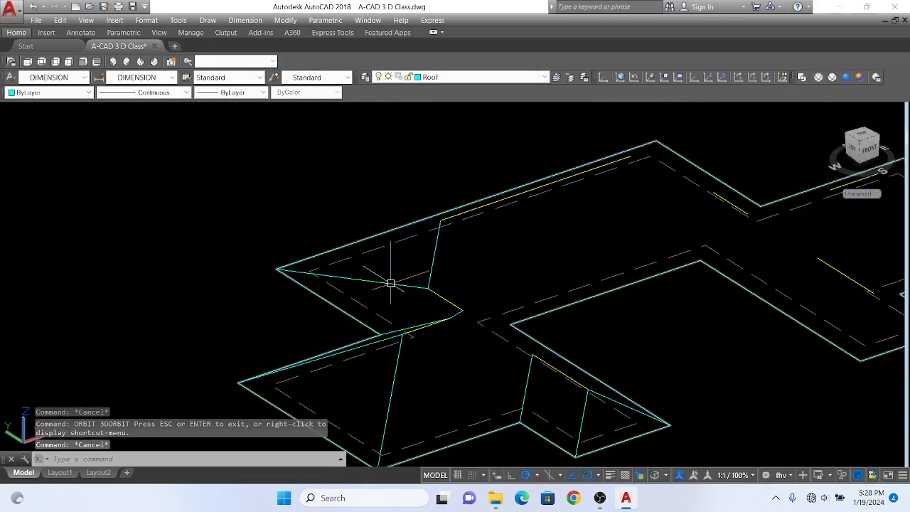
left_click(391, 284)
key("Delete")
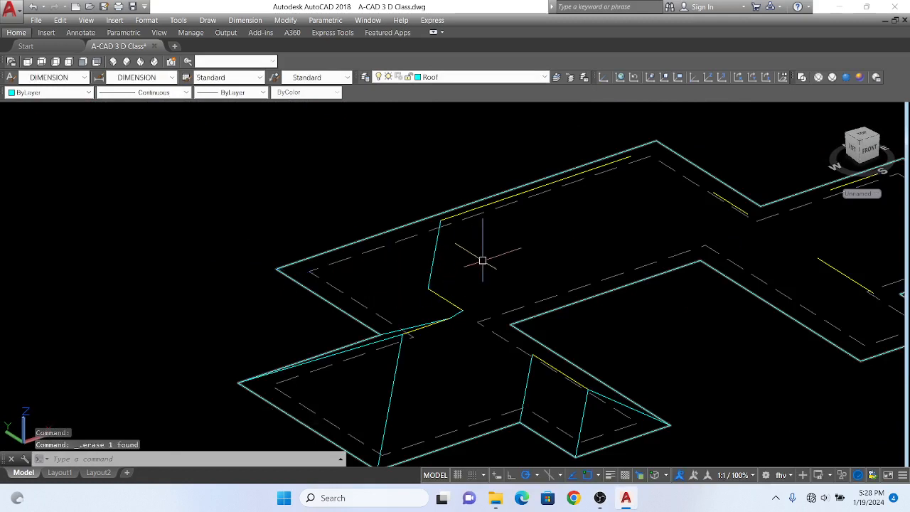
- Draw a hip line from the main ridge's west end to the main block's back-west corner
type("l")
key("Return")
left_click(440, 220)
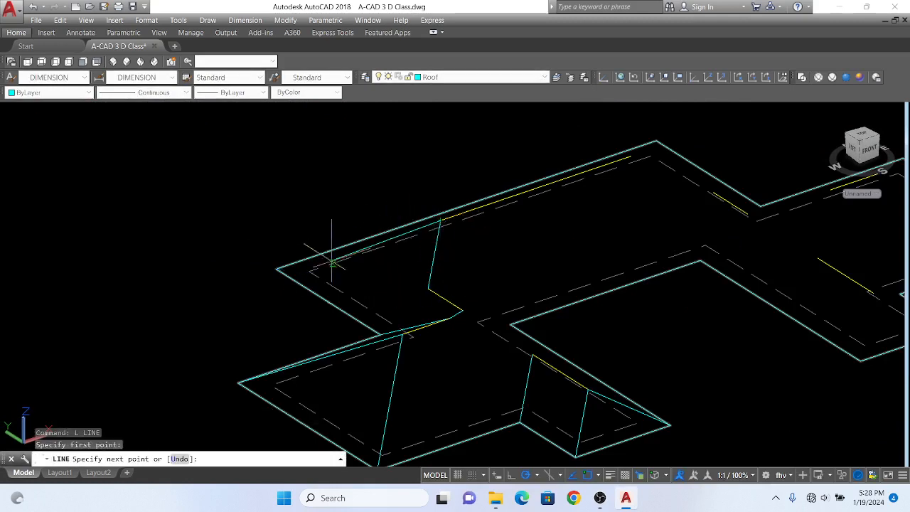
left_click(276, 269)
key("Return")
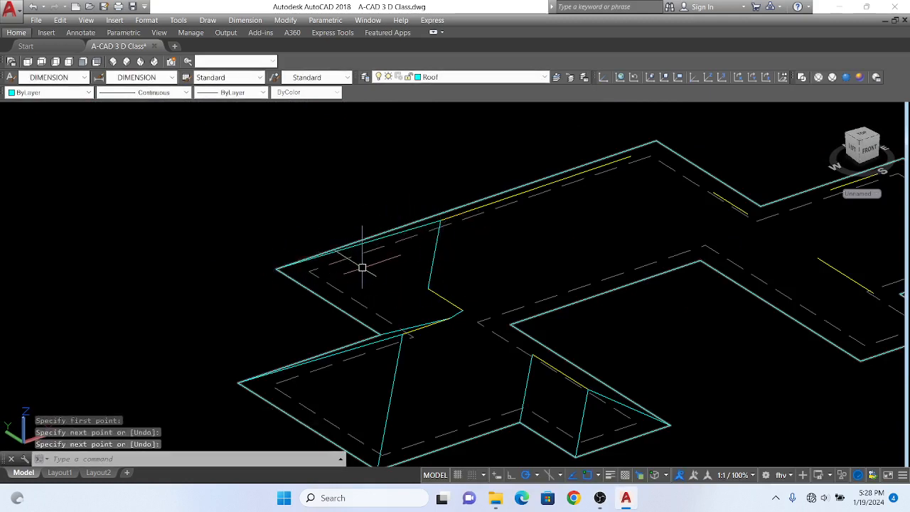
- Draw a line from the front projection ridge's back end to the inner end of the west wing ridge
key("Escape")
type("or")
key("Return")
scroll(443, 269, "down", 4)
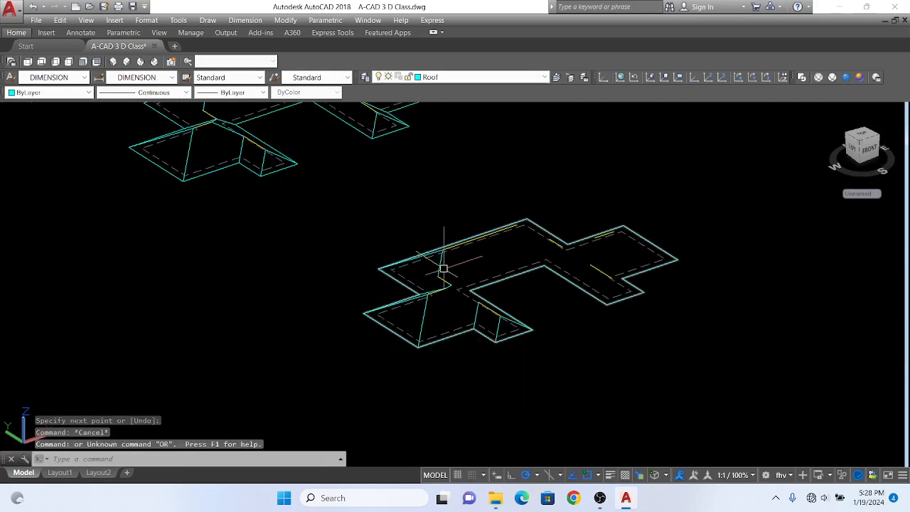
key("Escape")
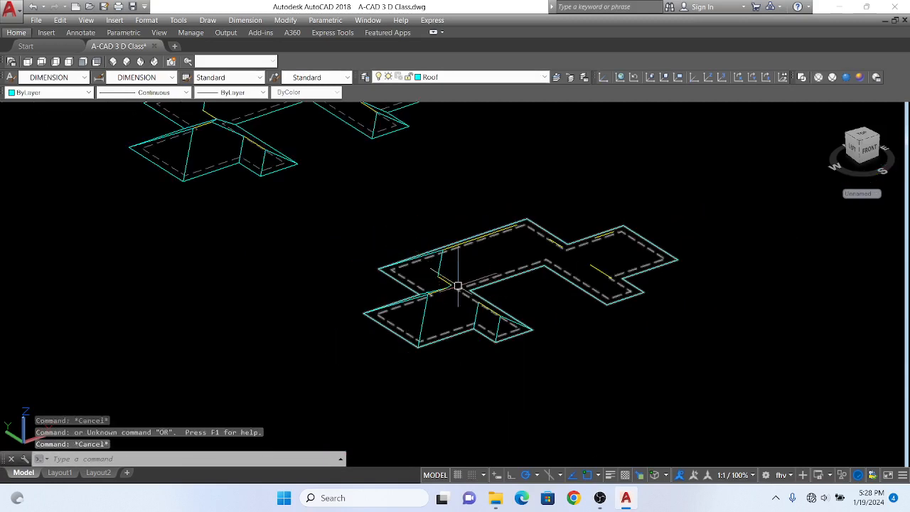
type("orbit")
key("Return")
left_click_drag(460, 287, 348, 333)
scroll(583, 271, "up", 4)
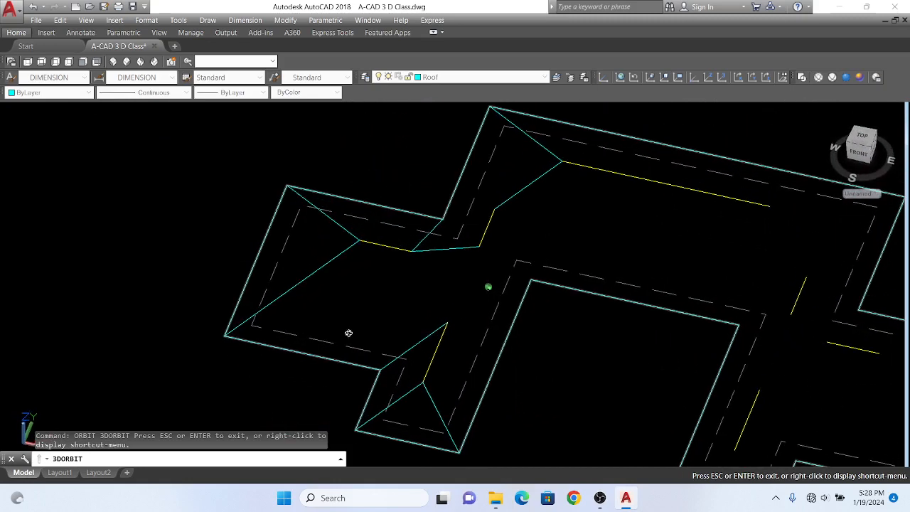
key("Escape")
type("l")
key("Return")
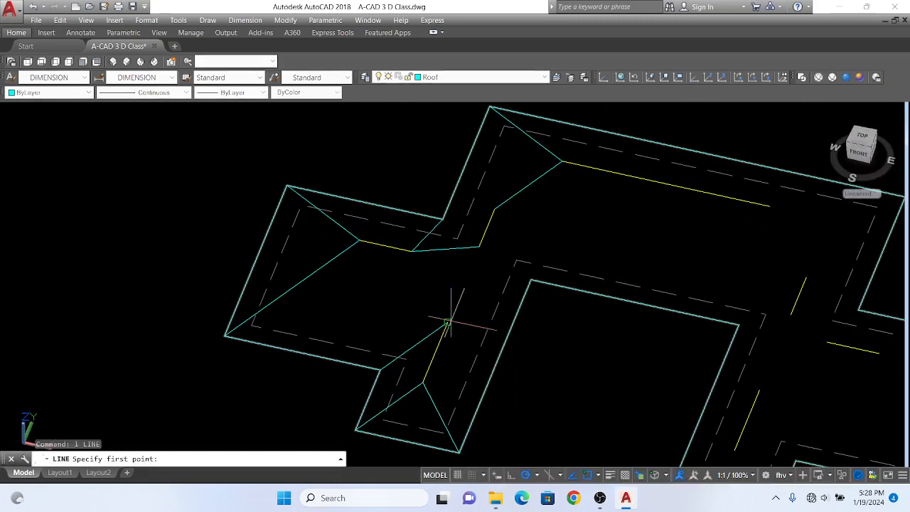
left_click(448, 322)
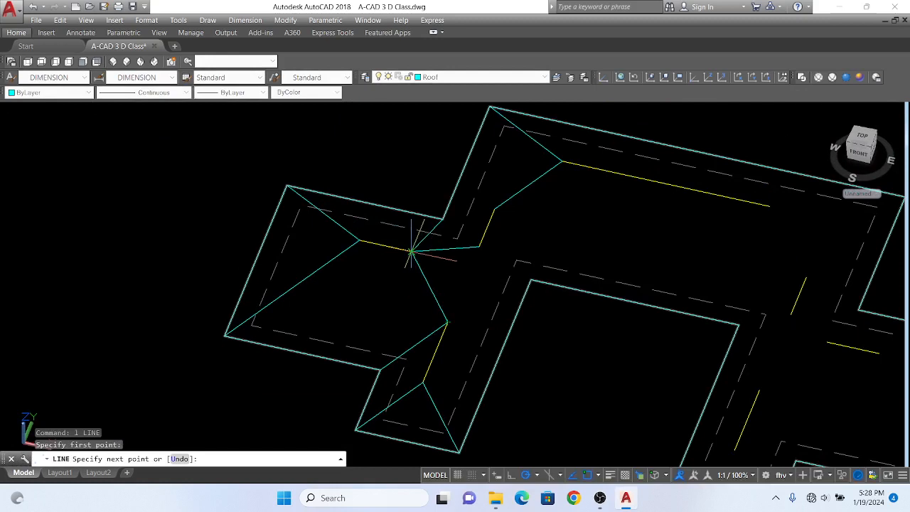
left_click(411, 251)
key("Return")
scroll(389, 351, "down", 2)
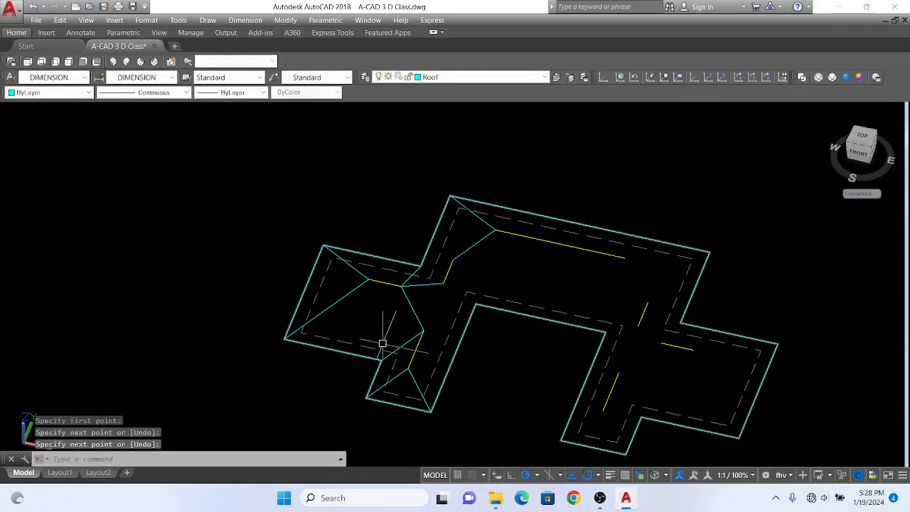
key("Return")
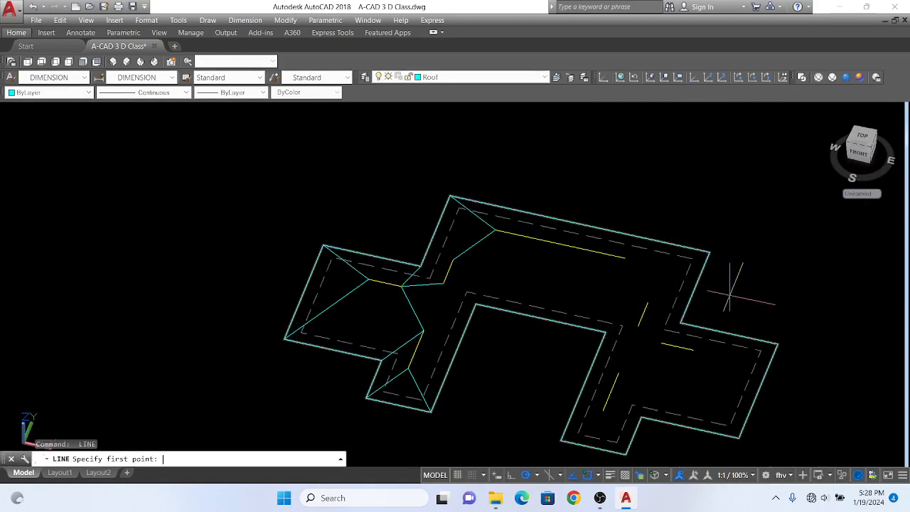
key("Escape")
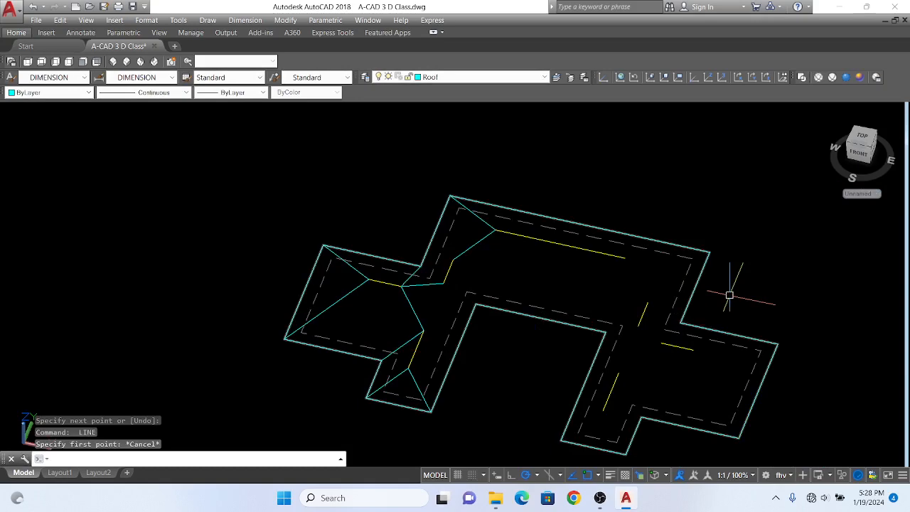
- Mirror the nine selected west-side hip and valley lines across the Y-direction line through the courtyard back edge's midpoint, with Ortho on, keeping the originals
type("orbit")
key("Return")
left_click_drag(728, 295, 494, 366)
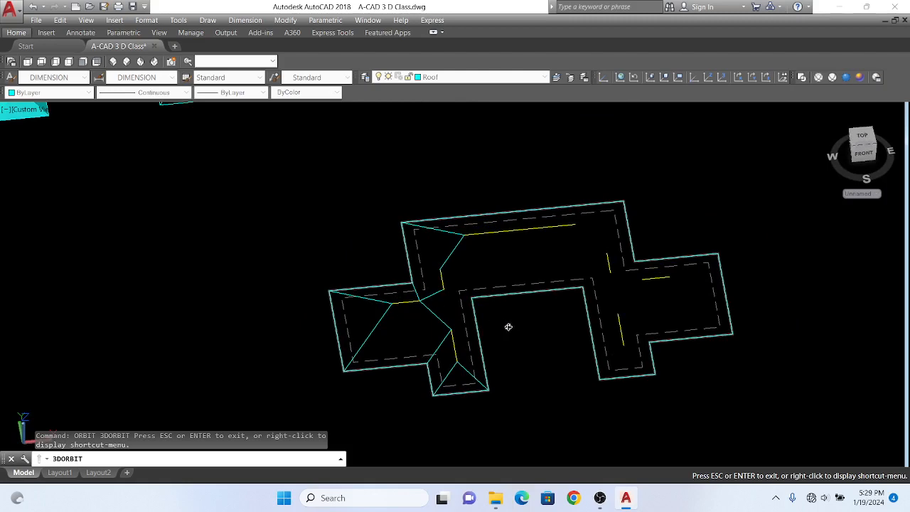
left_click_drag(508, 326, 660, 368)
key("Escape")
type("m")
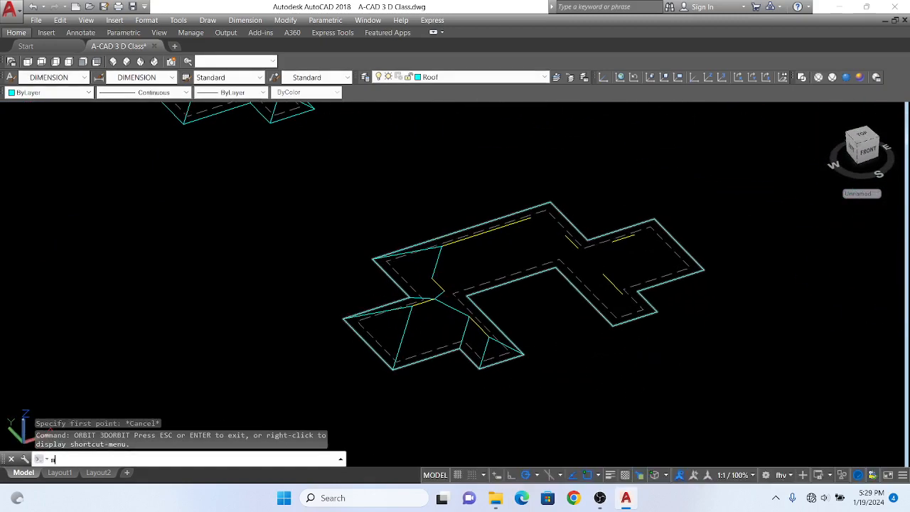
type("i")
key("Return")
scroll(411, 325, "up", 2)
left_click(399, 337)
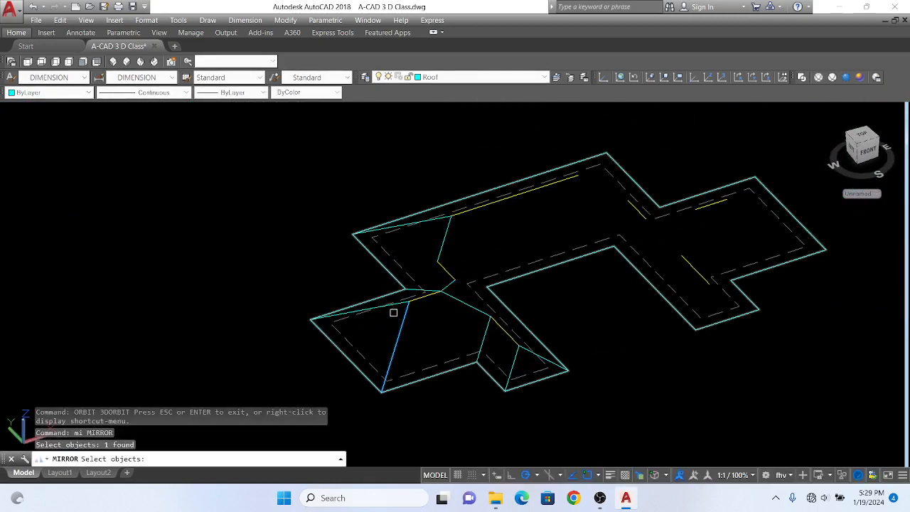
left_click(393, 304)
left_click(443, 240)
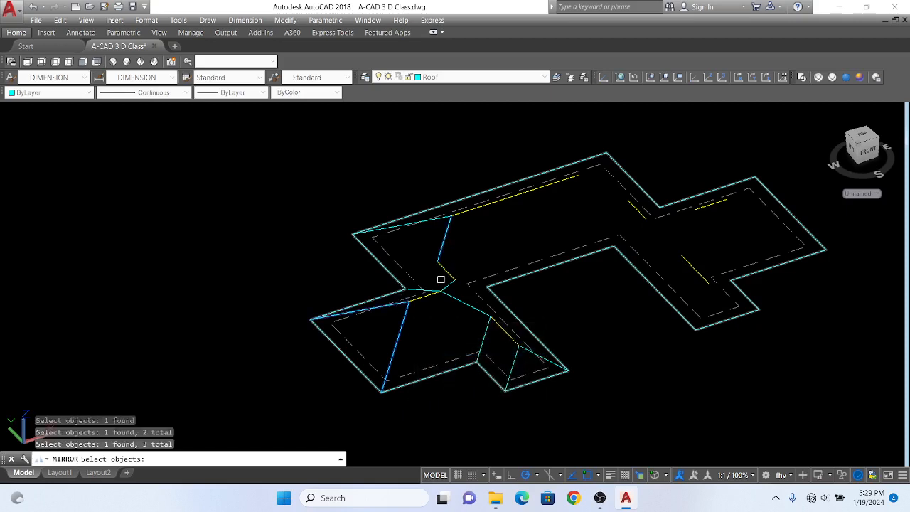
left_click(512, 363)
left_click(512, 368)
left_click(545, 359)
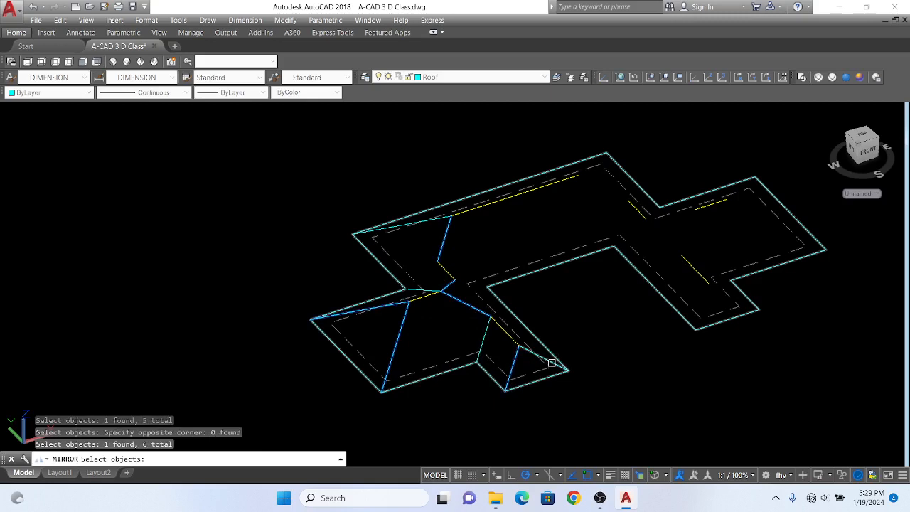
left_click(433, 222)
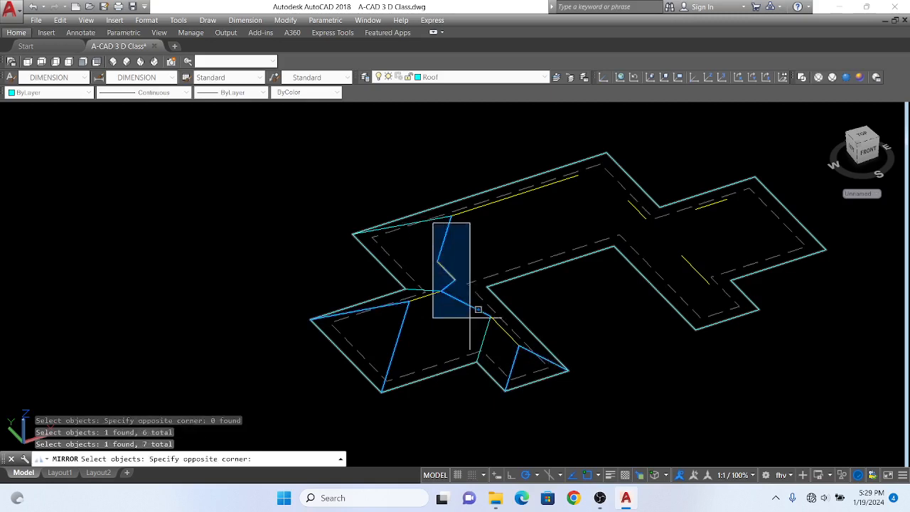
left_click(442, 211)
left_click(439, 219)
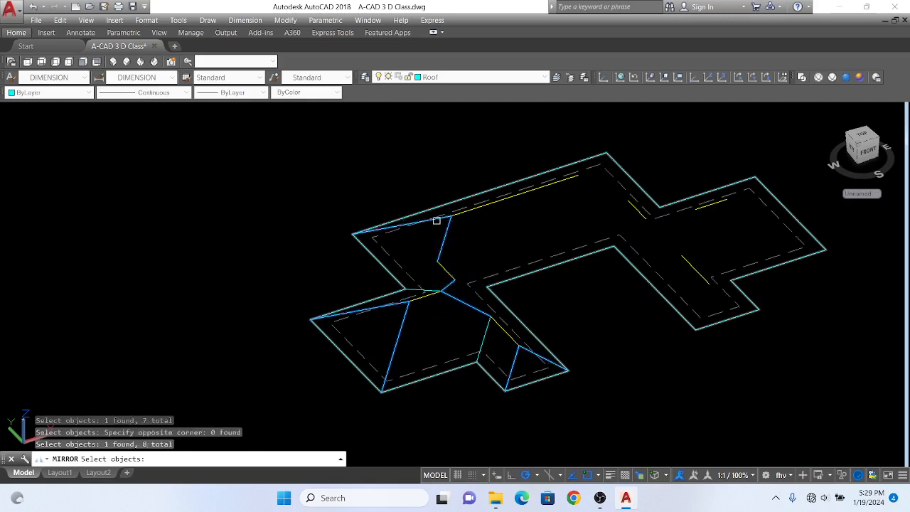
scroll(432, 282, "up", 5)
left_click(391, 292)
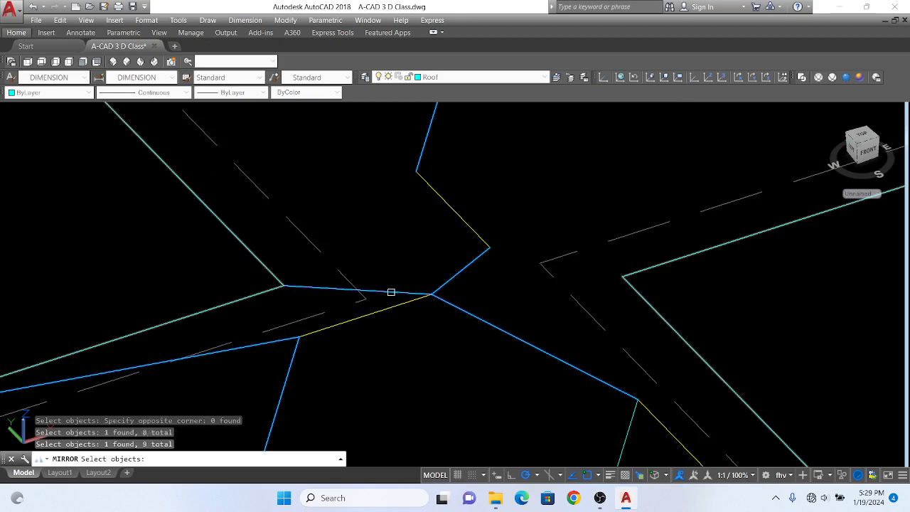
scroll(329, 299, "down", 5)
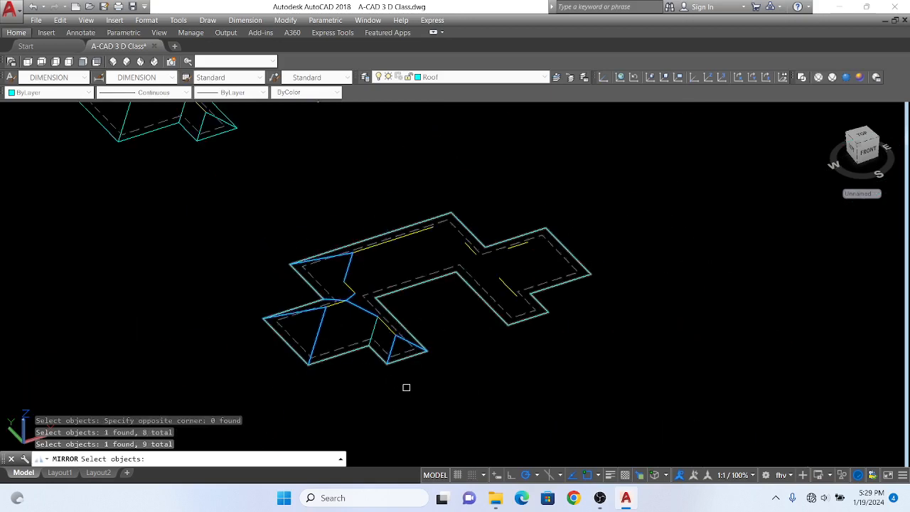
left_click(415, 284)
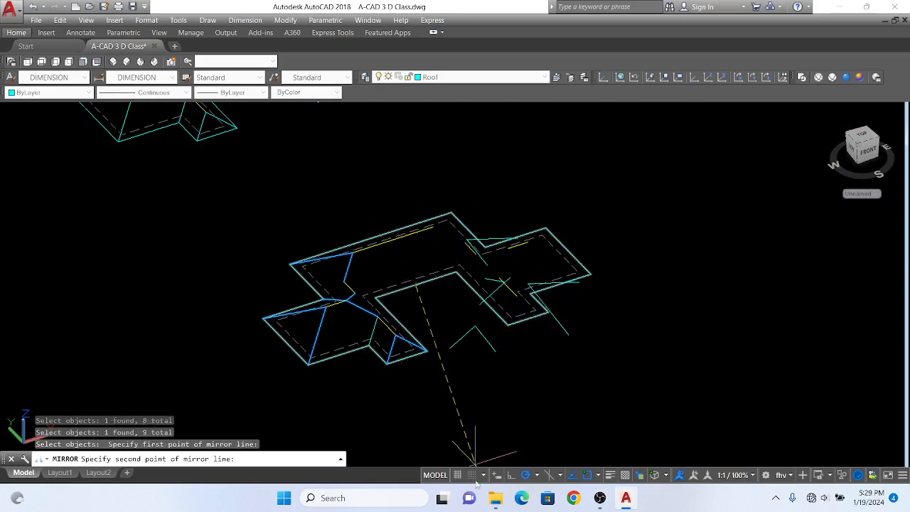
left_click(511, 475)
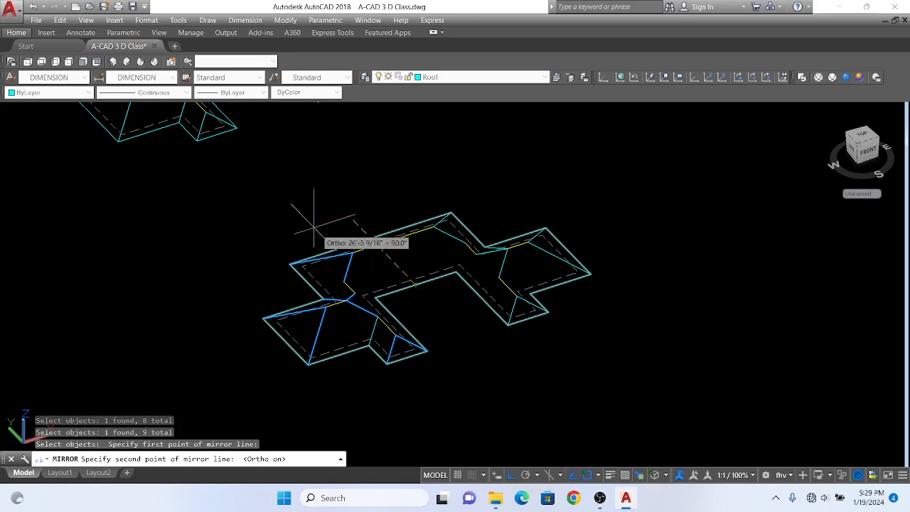
left_click(302, 171)
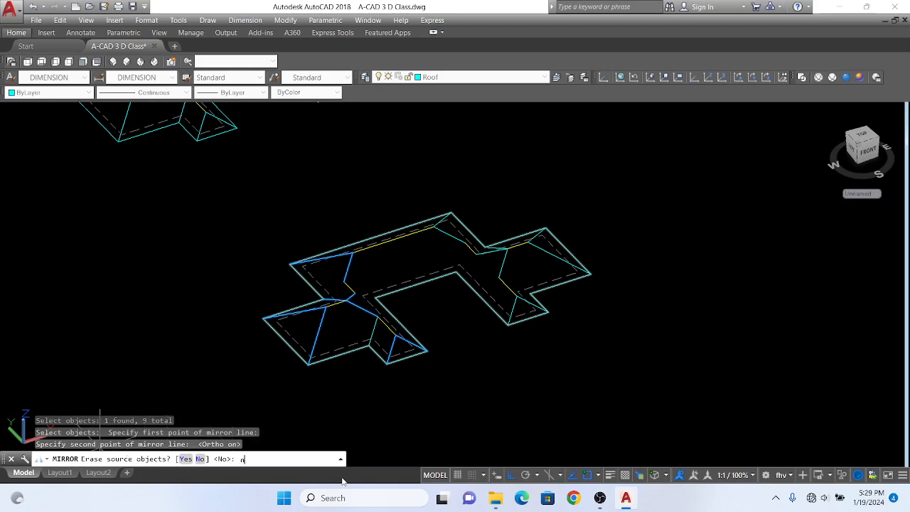
key("Return")
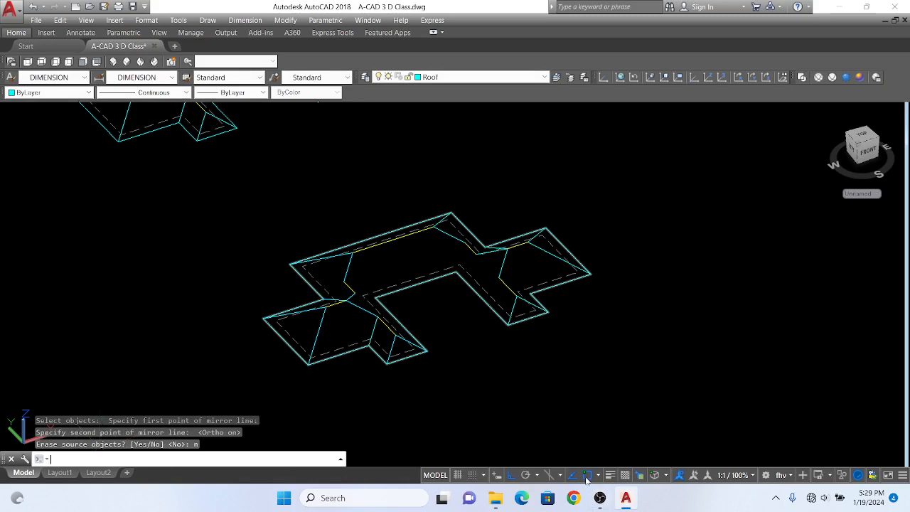
- Examine the mirrored hip and valley lines on both sides of the roof from a front view
type("3dorbit")
key("Return")
scroll(522, 393, "down", 1)
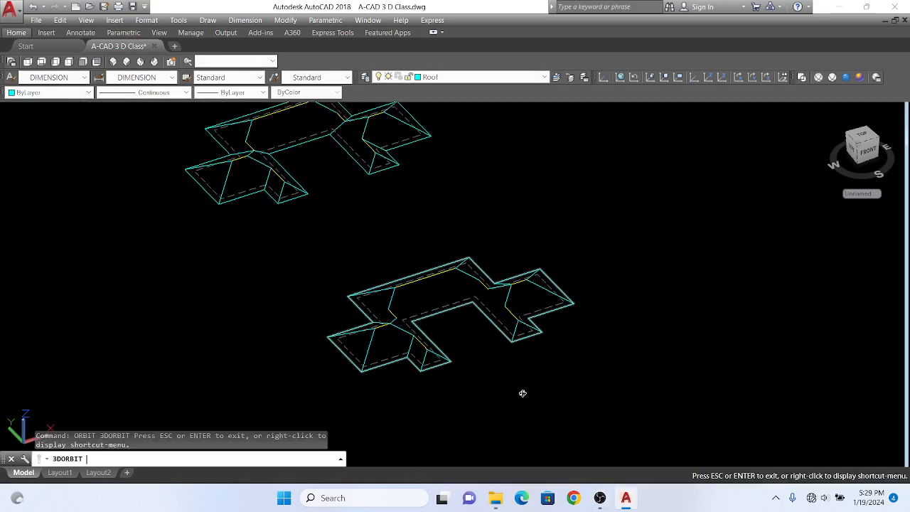
left_click_drag(522, 394, 497, 276)
scroll(451, 286, "up", 5)
scroll(446, 300, "down", 2)
scroll(497, 276, "up", 4)
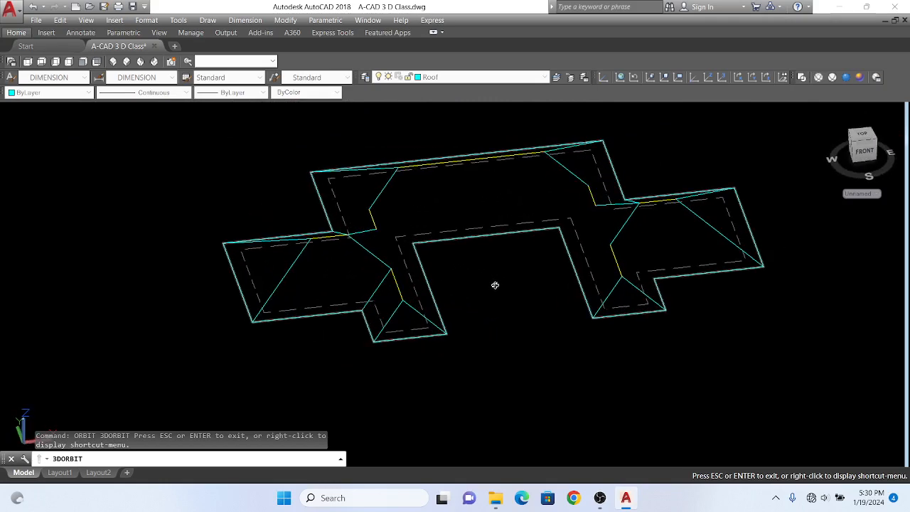
key("Escape")
- Create a triangular 3D face on the west front projection's hip end, turning polar tracking on while placing its corners
type("3f")
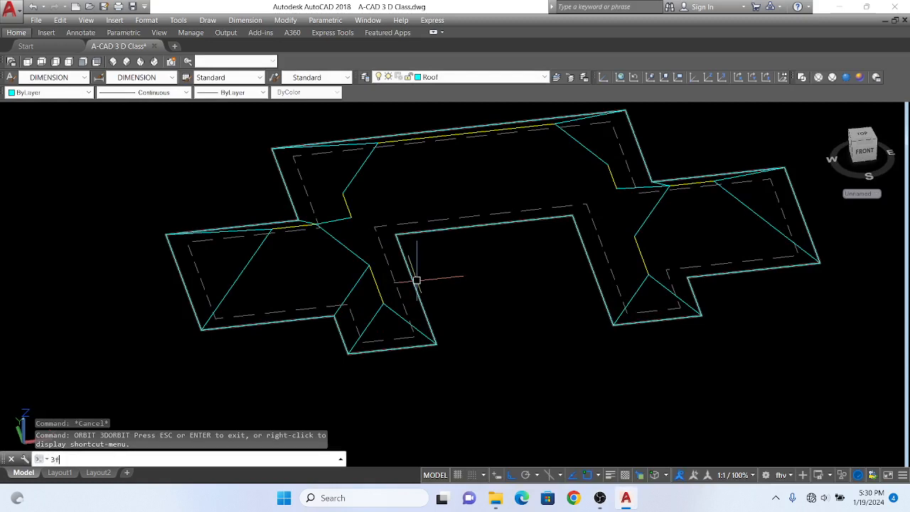
key("Return")
scroll(364, 365, "up", 5)
left_click(313, 319)
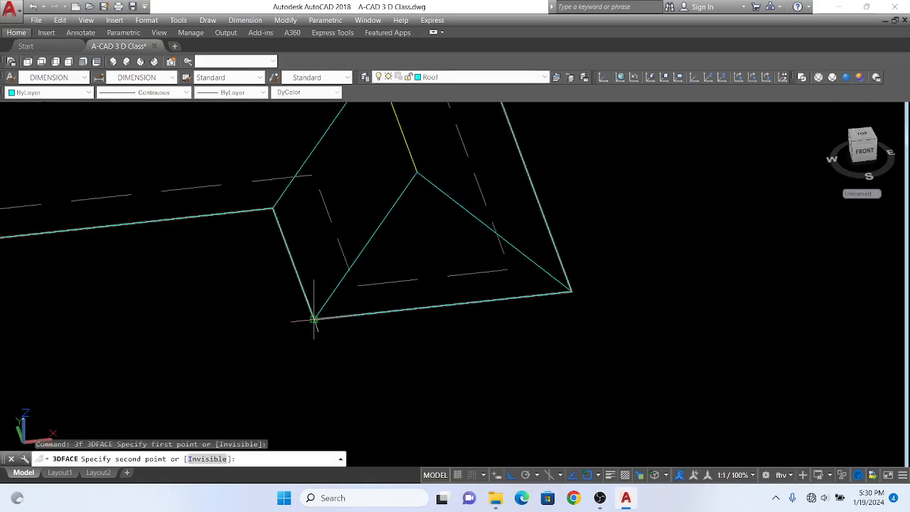
left_click(418, 173)
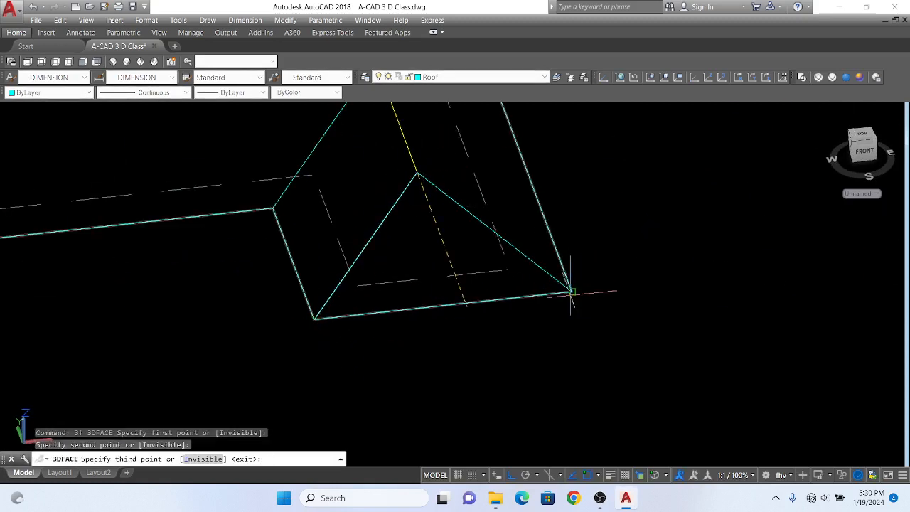
left_click(526, 475)
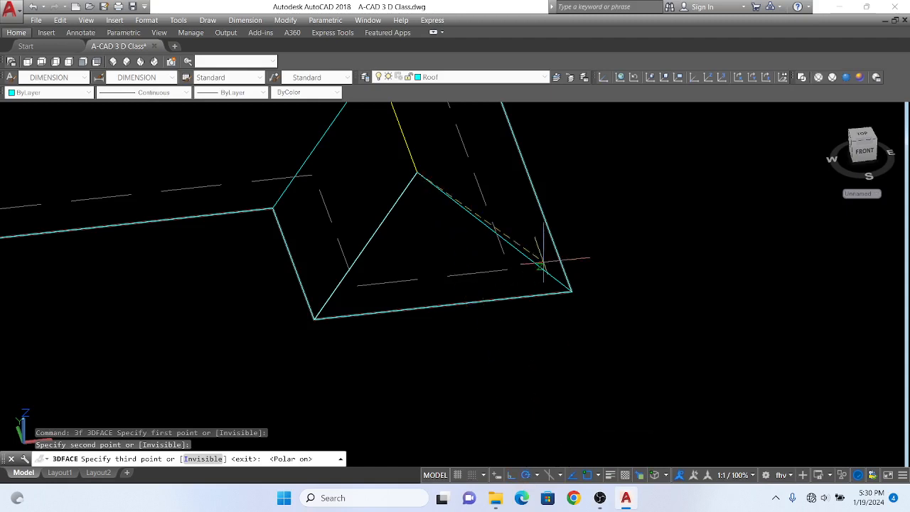
left_click(571, 290)
left_click(314, 320)
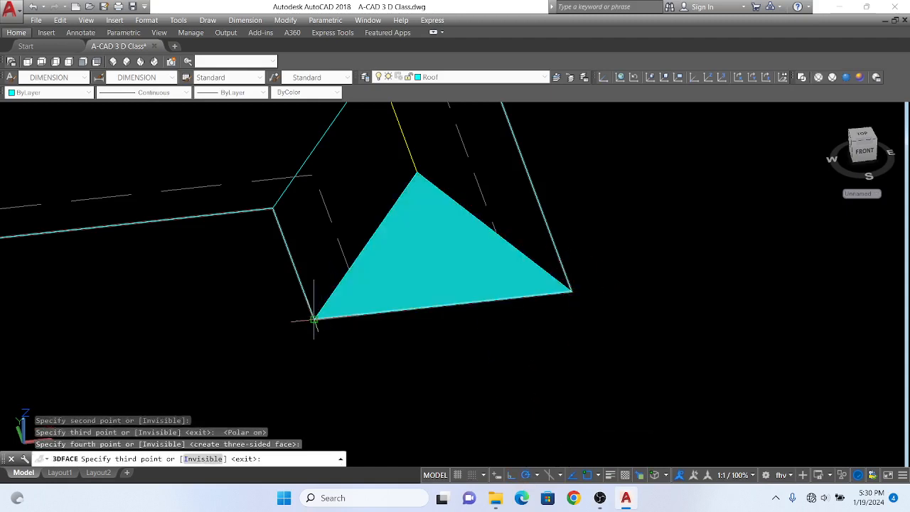
scroll(345, 338, "down", 5)
key("Return")
- Create a four-sided 3D face on the front projection's west slope, between its ridge, hip line, west eave and valley line
scroll(361, 248, "up", 4)
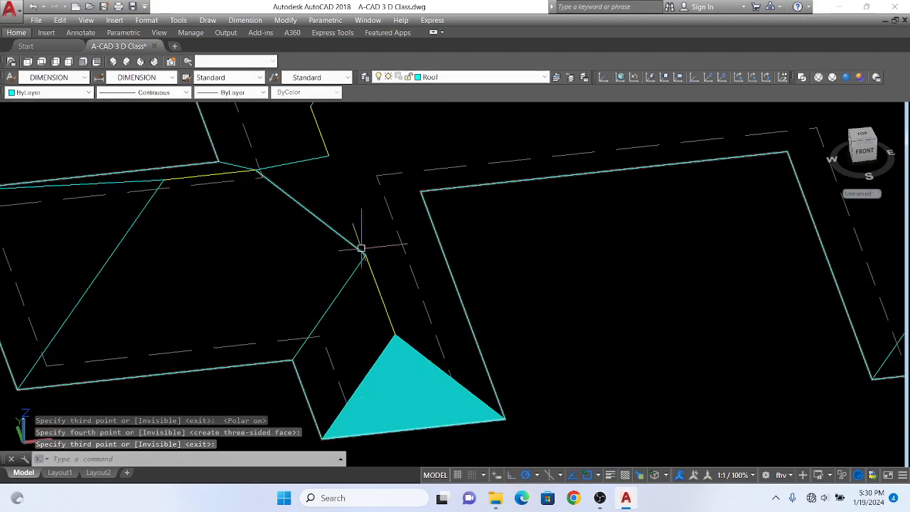
key("Return")
left_click(365, 253)
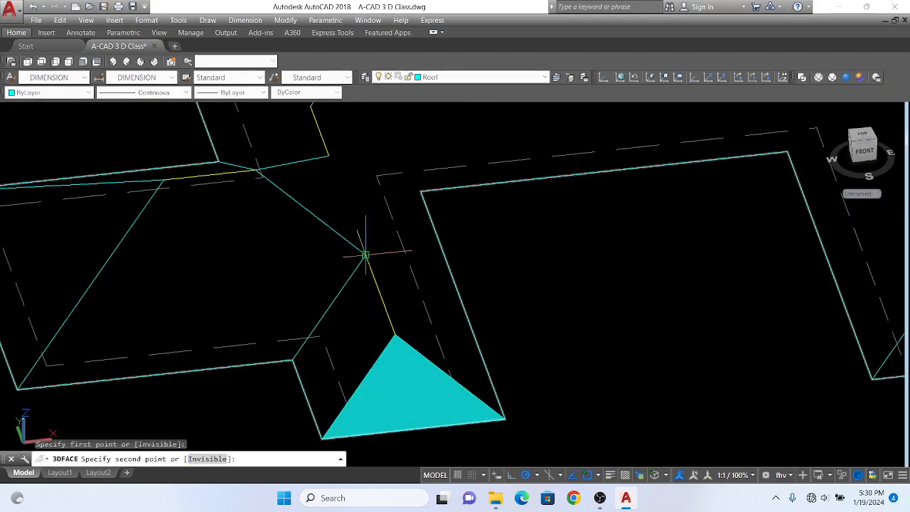
left_click(395, 333)
left_click(321, 439)
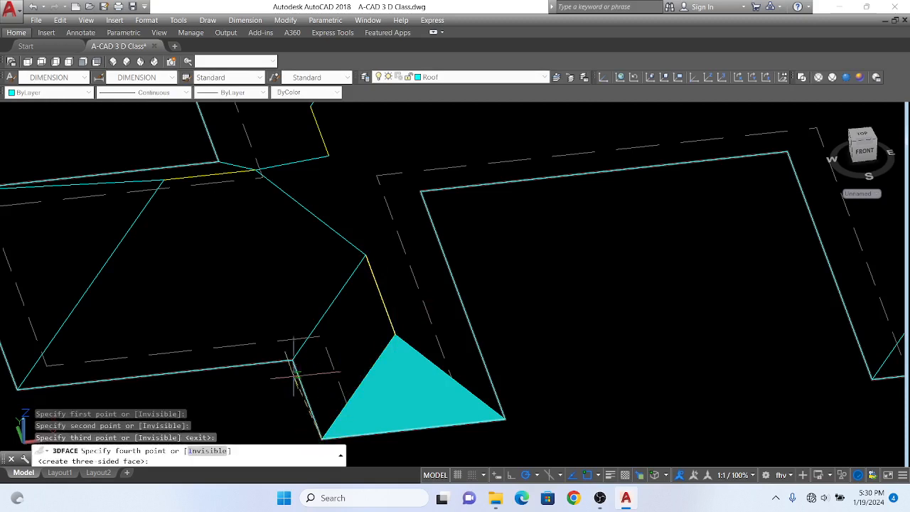
left_click(292, 361)
key("Return")
- Create a triangular 3D face joining the west wing ridge's inner end, the short ridge's front end and the front projection ridge's back end
scroll(342, 392, "down", 5)
scroll(347, 259, "up", 4)
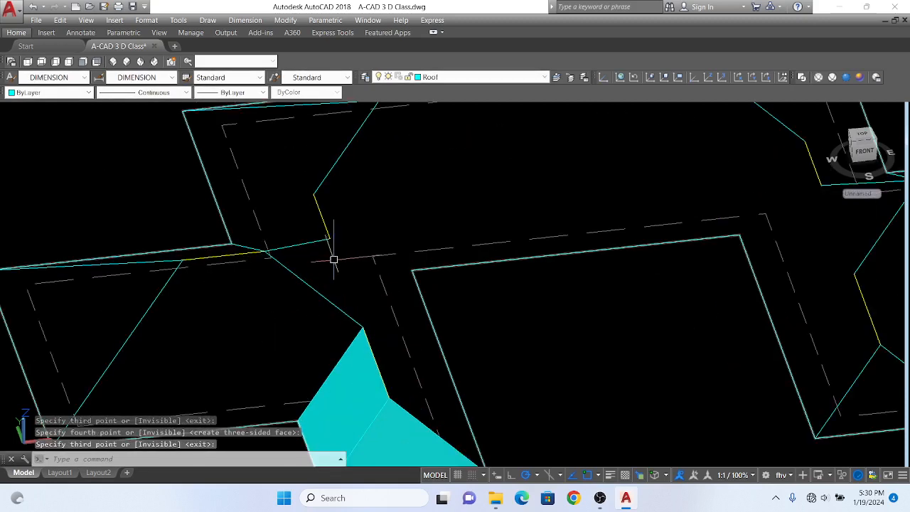
key("Return")
left_click(265, 252)
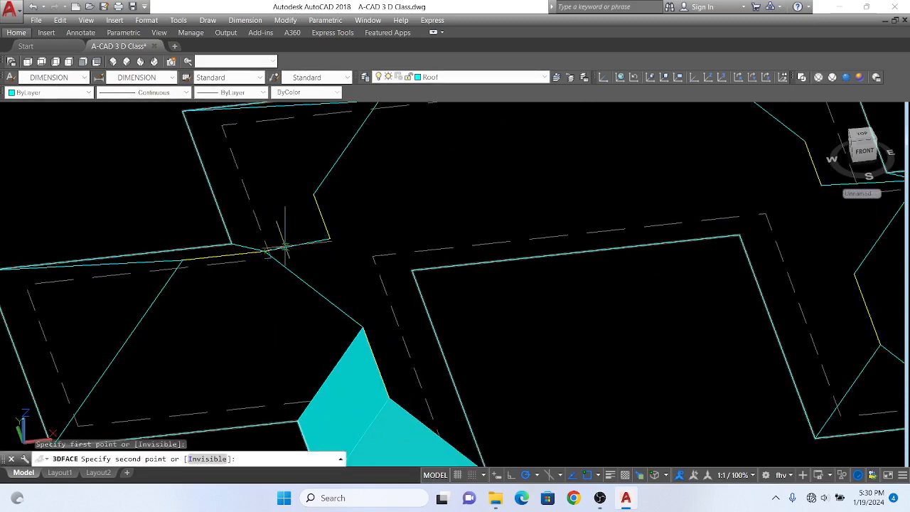
left_click(329, 238)
left_click(362, 325)
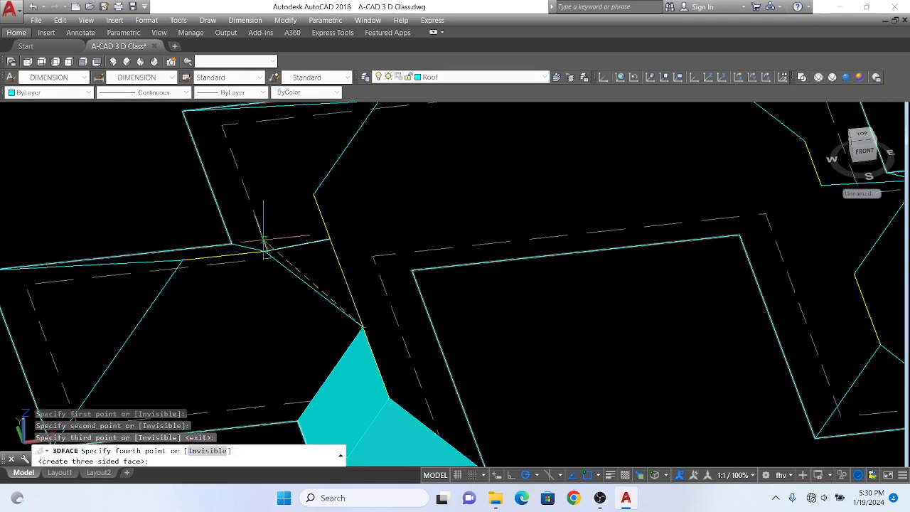
left_click(264, 252)
scroll(392, 281, "down", 1)
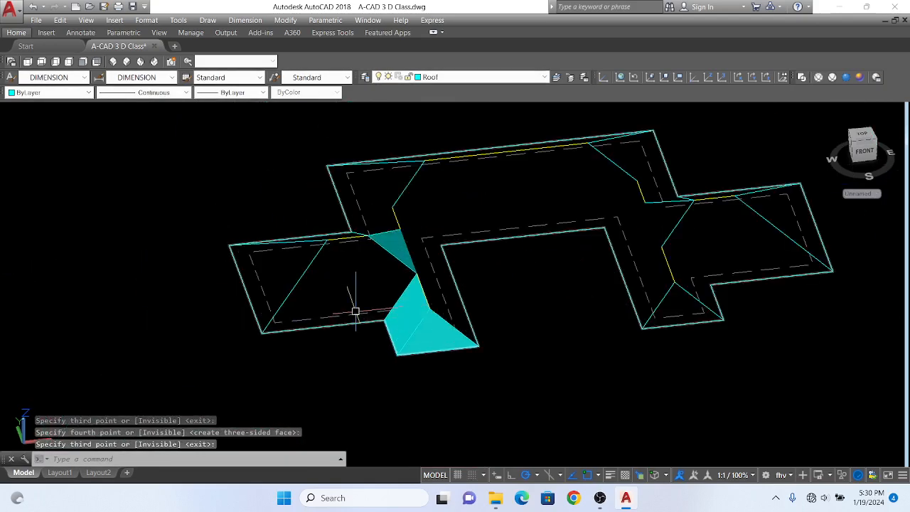
key("Return")
- Create a four-sided 3D face on the west wing's front slope through both ridge ends, the front projection ridge's back end and the inner eave corner
key("Return")
left_click(326, 240)
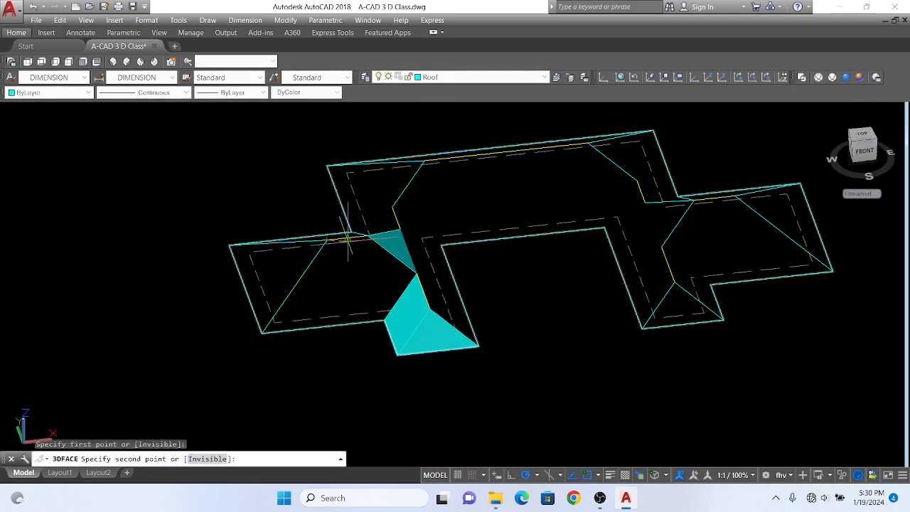
left_click(368, 235)
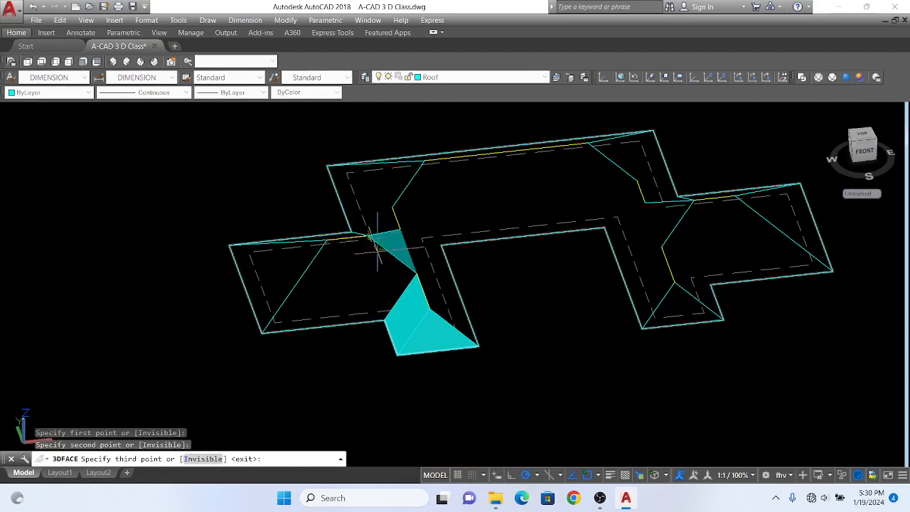
left_click(416, 274)
left_click(383, 320)
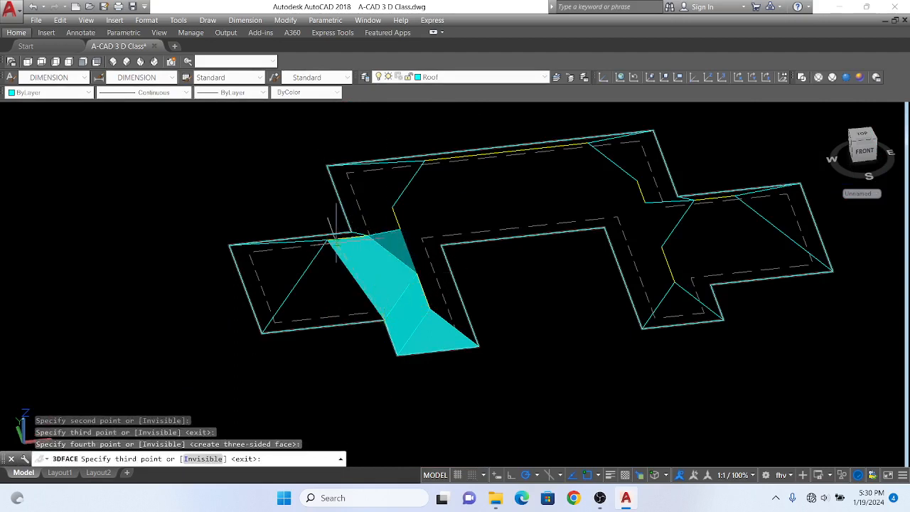
key("Return")
- Create a triangular 3D face on the west wing's front slope between the ridge's outer end, inner eave corner and front west corner
key("Return")
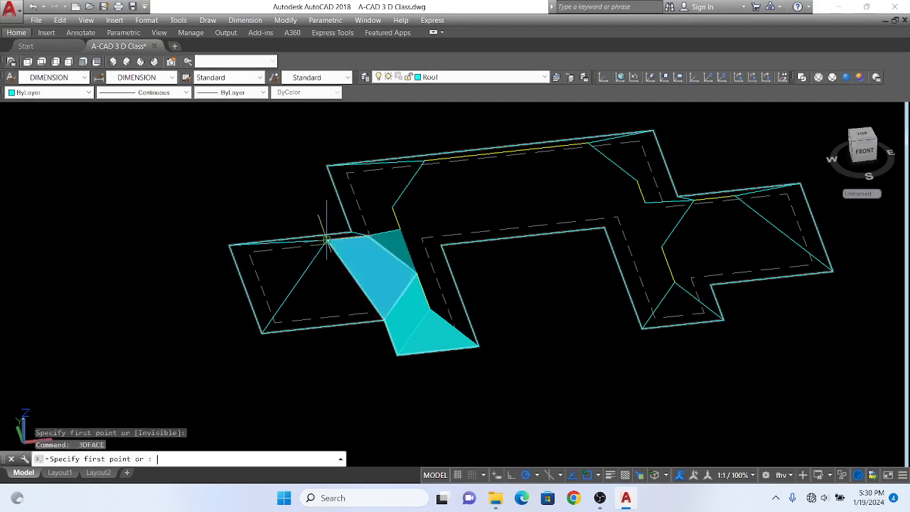
left_click(327, 241)
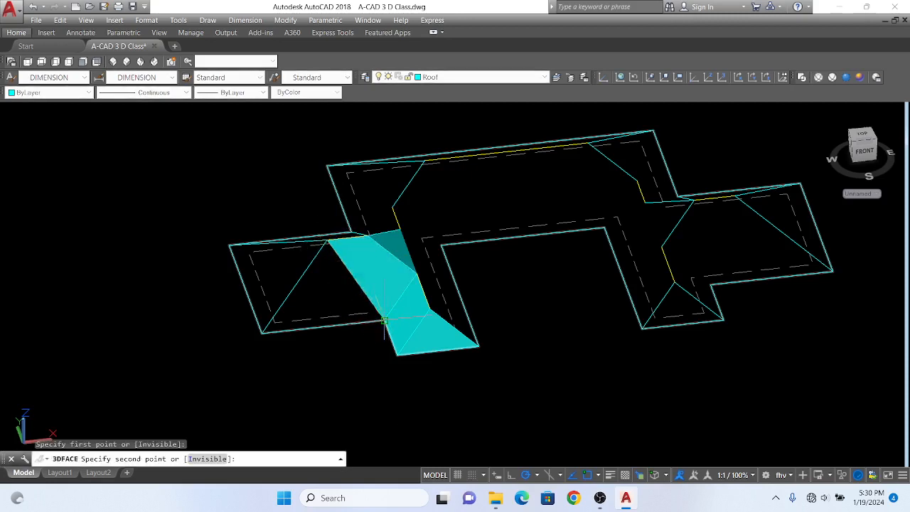
left_click(383, 320)
left_click(263, 331)
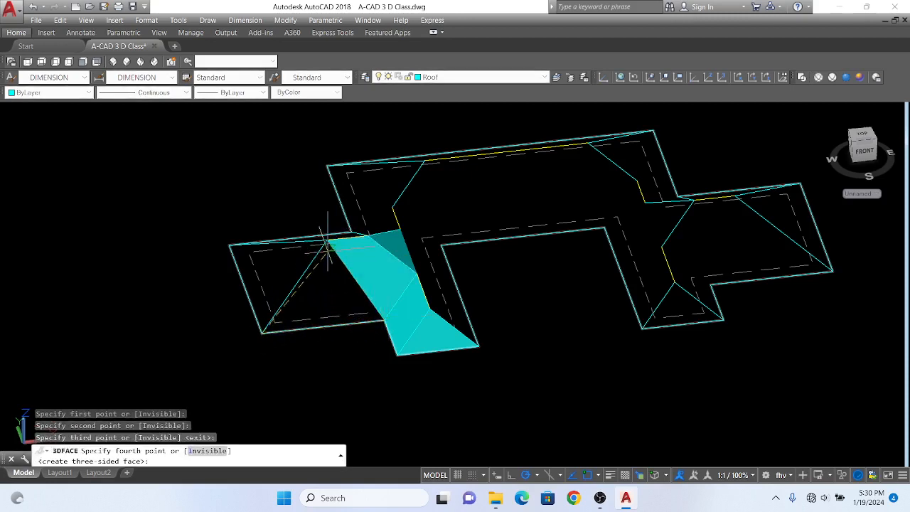
key("Return")
key("Return")
- Create a triangular 3D face on the west wing's hip end, between its back and front west corners and the ridge's outer end
key("Return")
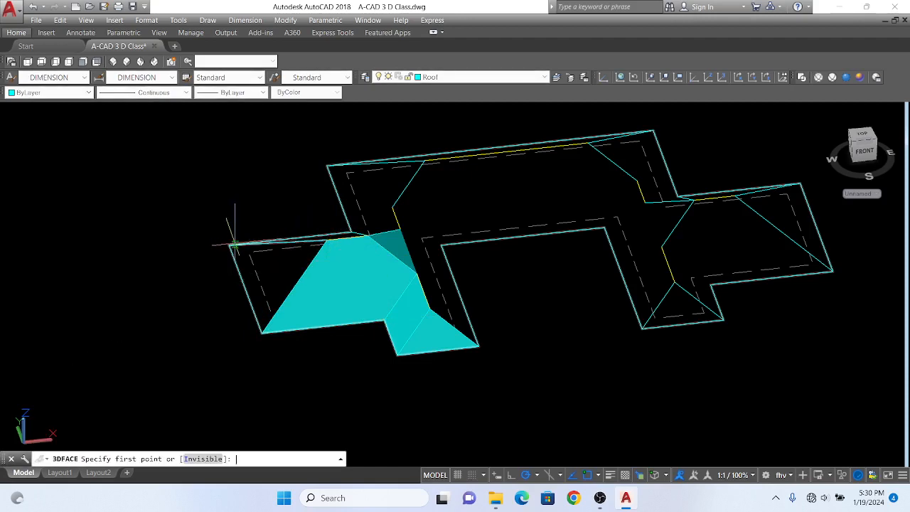
left_click(228, 246)
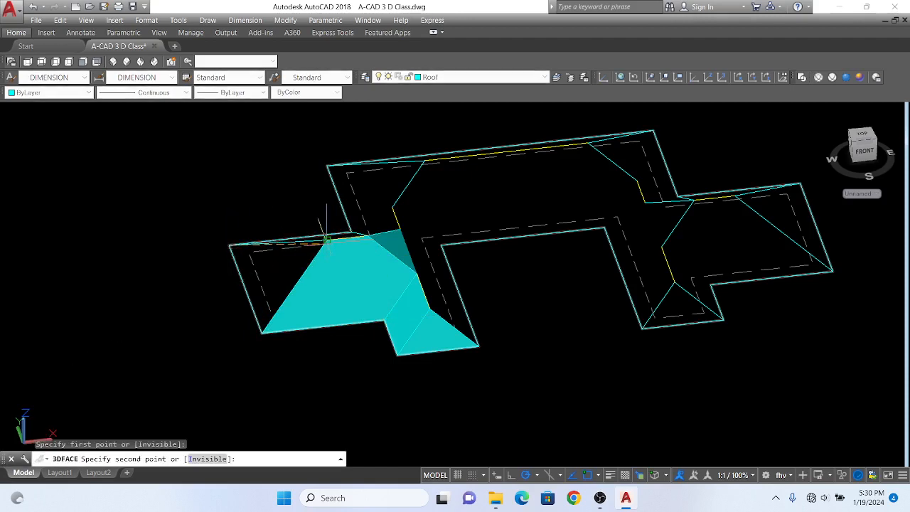
scroll(327, 240, "up", 5)
left_click(315, 213)
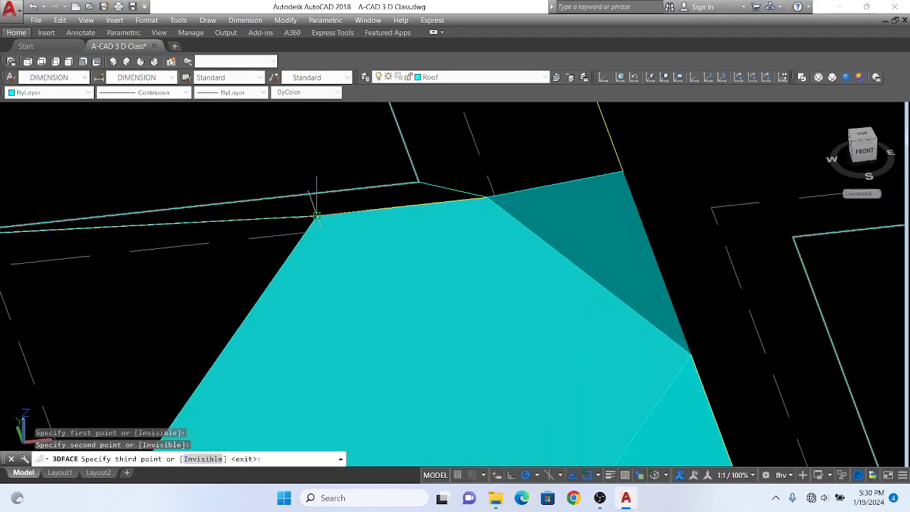
scroll(297, 259, "down", 3)
left_click(225, 360)
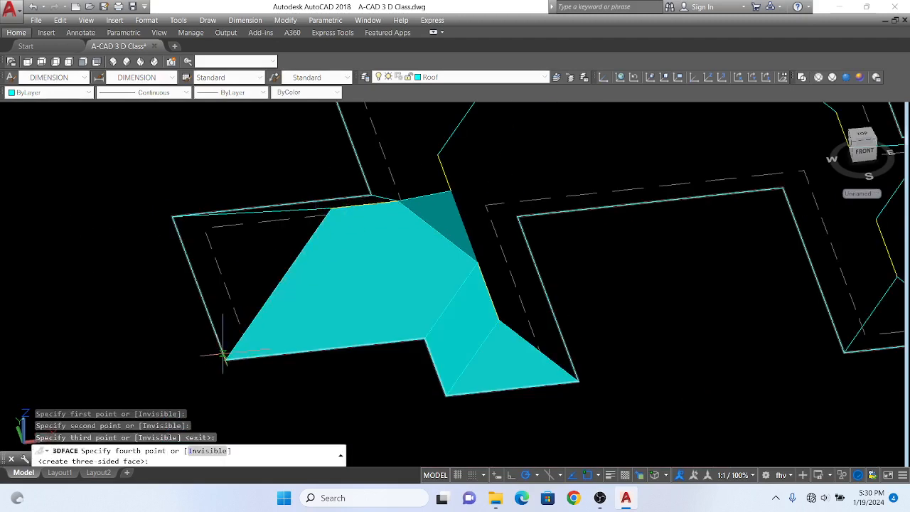
left_click(172, 216)
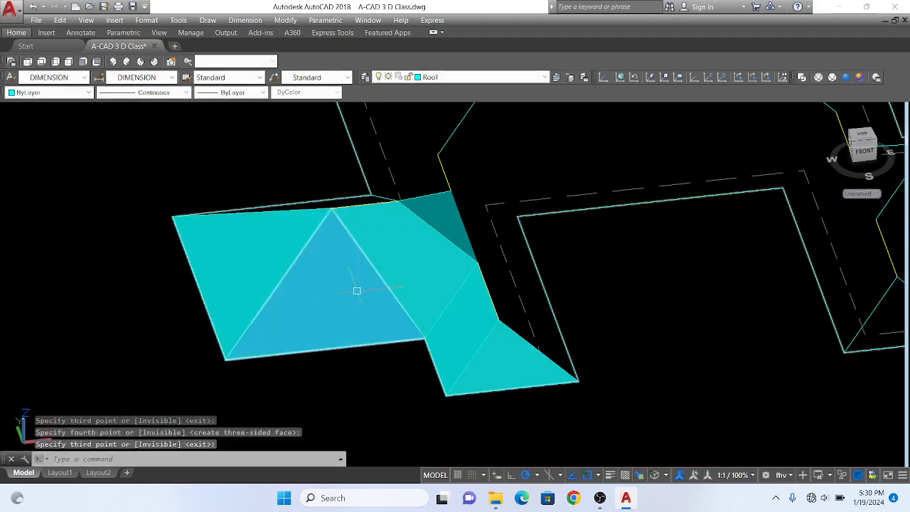
key("Escape")
type("c")
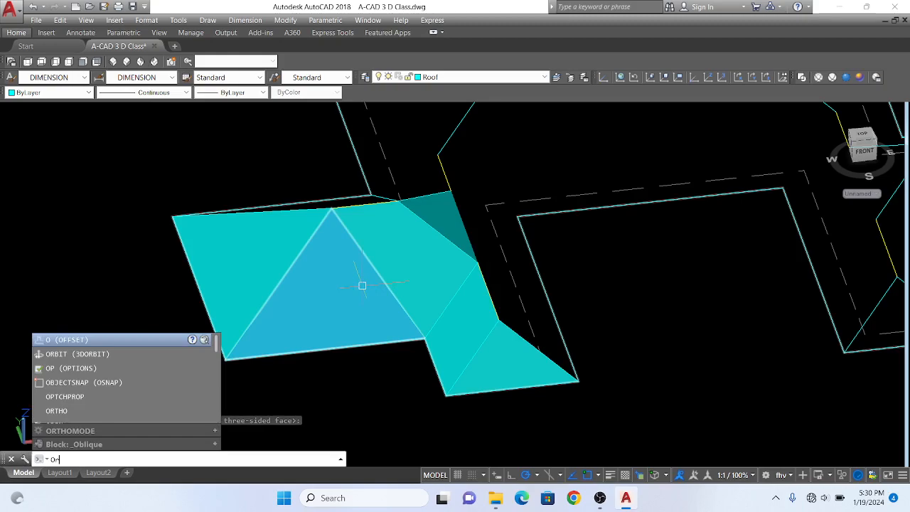
type("r")
key("Return")
left_click_drag(386, 238, 424, 295)
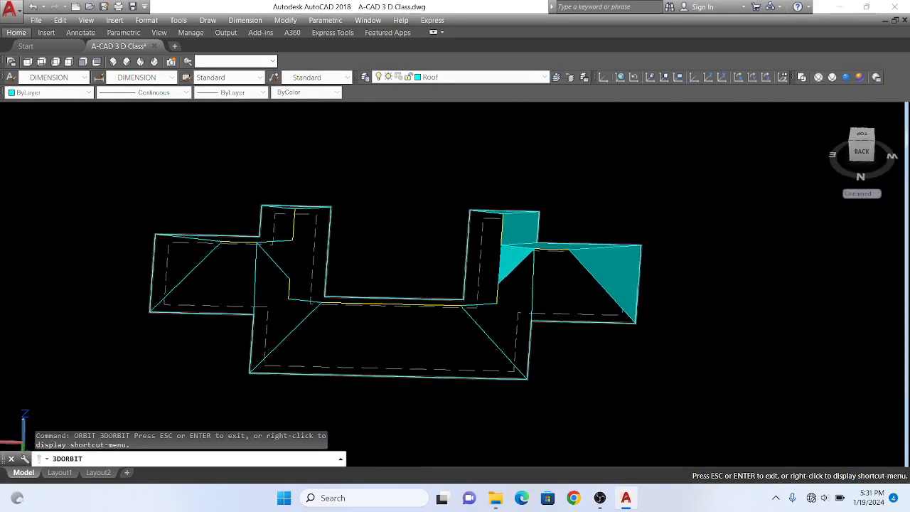
key("Escape")
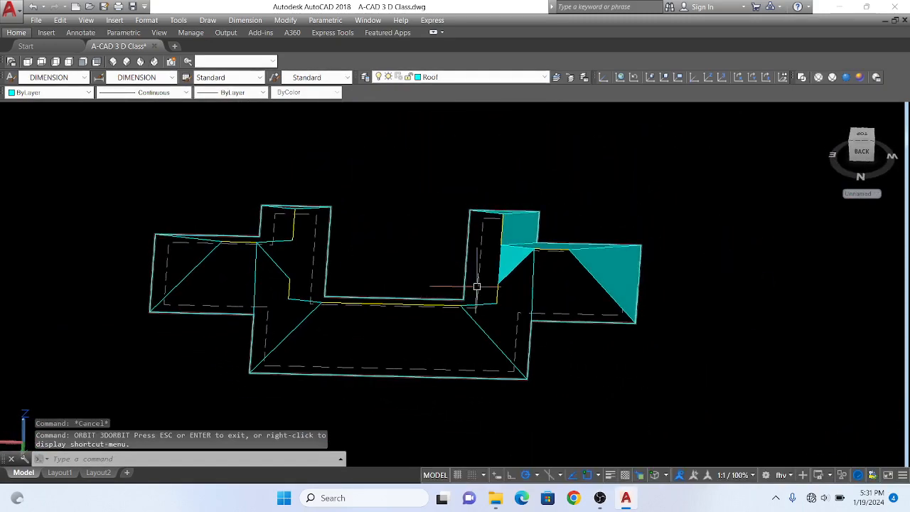
type("3f")
key("Return")
scroll(546, 301, "up", 3)
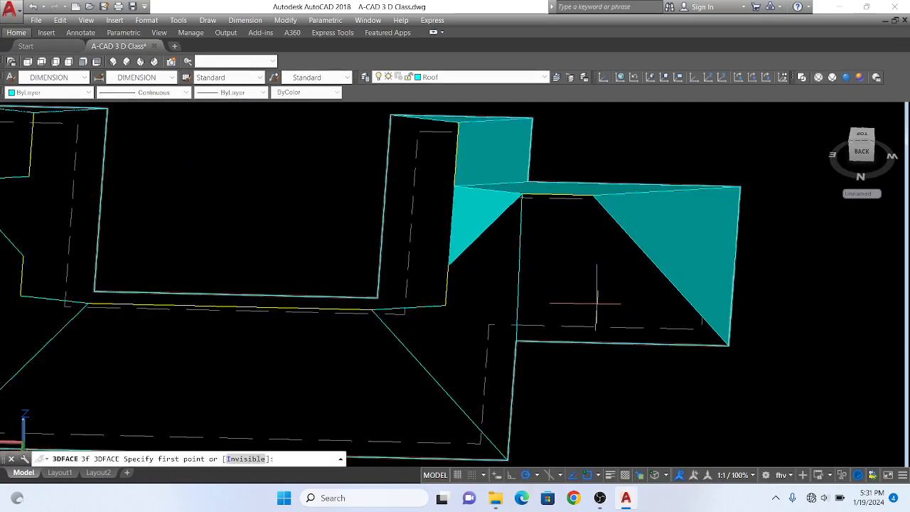
key("Escape")
- Create a four-sided 3D face on the west wing's back slope through the inner back eave corner, both ridge ends and the back west corner
type("3do")
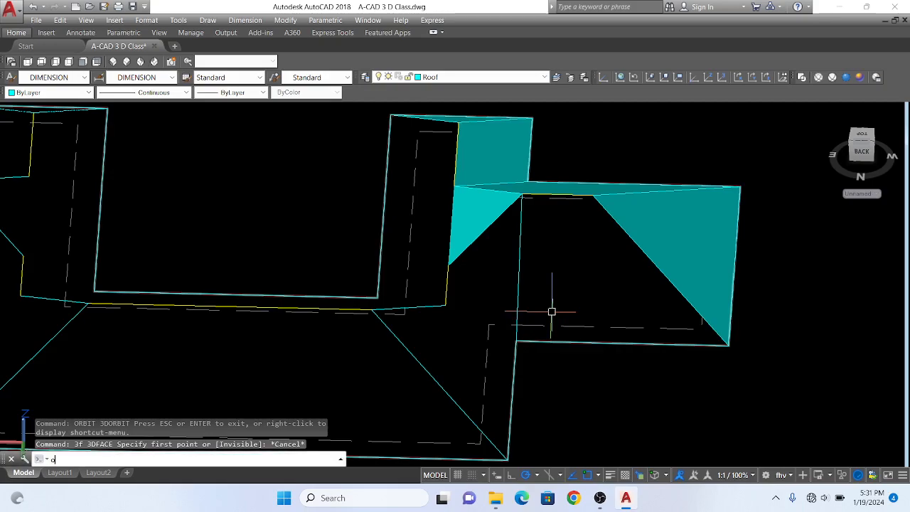
key("Return")
left_click_drag(552, 312, 518, 292)
key("Escape")
type("3f")
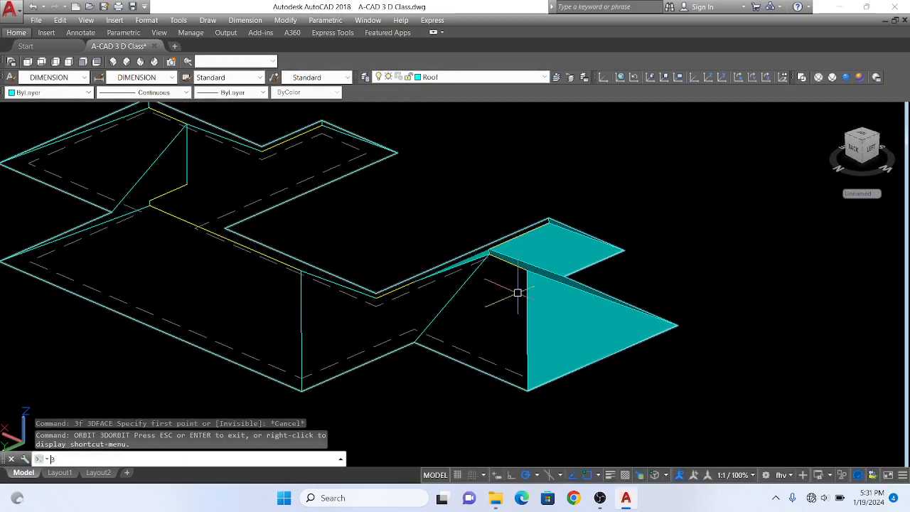
key("Return")
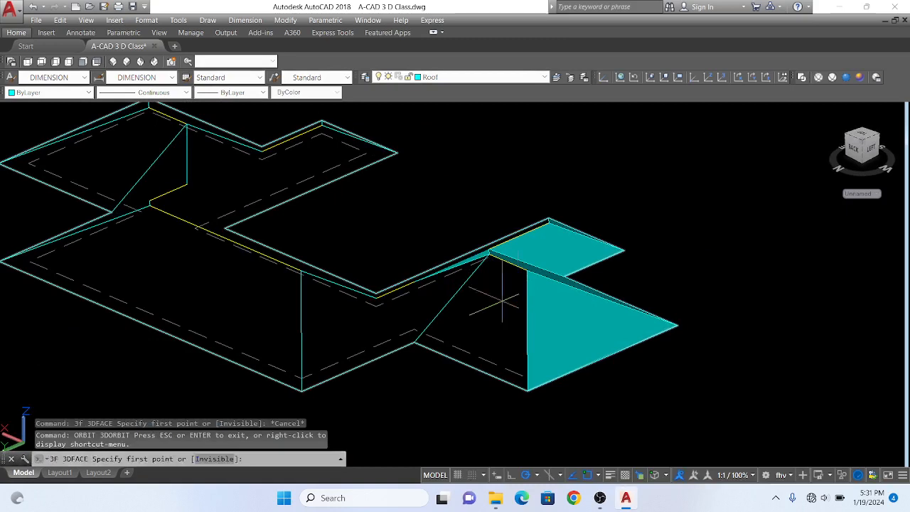
left_click(414, 342)
left_click(489, 252)
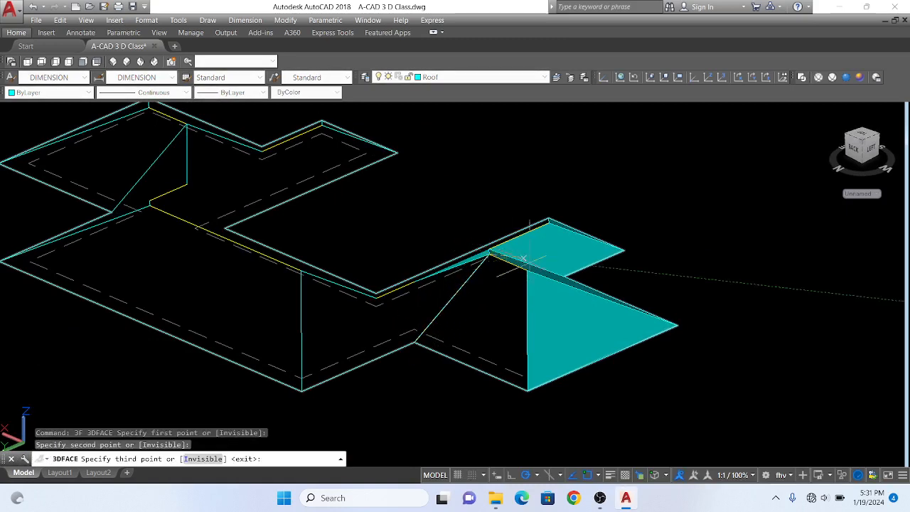
left_click(527, 269)
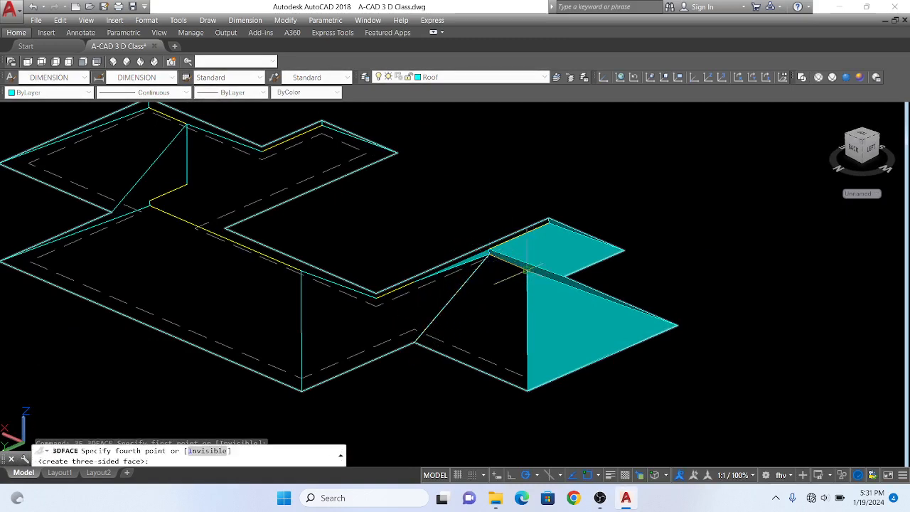
left_click(527, 390)
key("Escape")
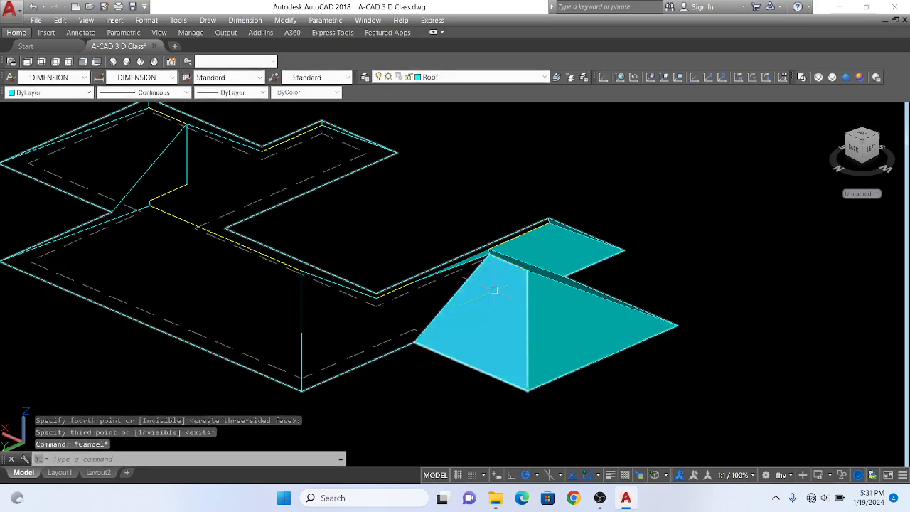
- Examine the west wing's faces and the uncovered main roof lines from several angles, finishing with a view from the front
type("orbit")
key("Return")
left_click_drag(494, 290, 581, 272)
scroll(461, 231, "up", 2)
mouse_move(460, 232)
left_mouse_down()
mouse_move(448, 234)
mouse_move(457, 234)
left_mouse_up()
scroll(391, 168, "up", 3)
left_click_drag(393, 169, 468, 155)
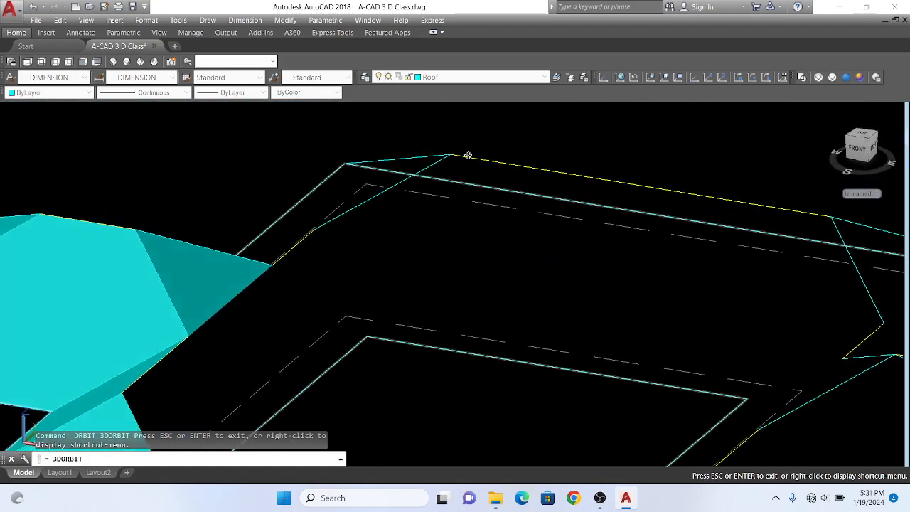
scroll(447, 187, "down", 4)
left_click_drag(447, 187, 496, 189)
scroll(492, 197, "up", 4)
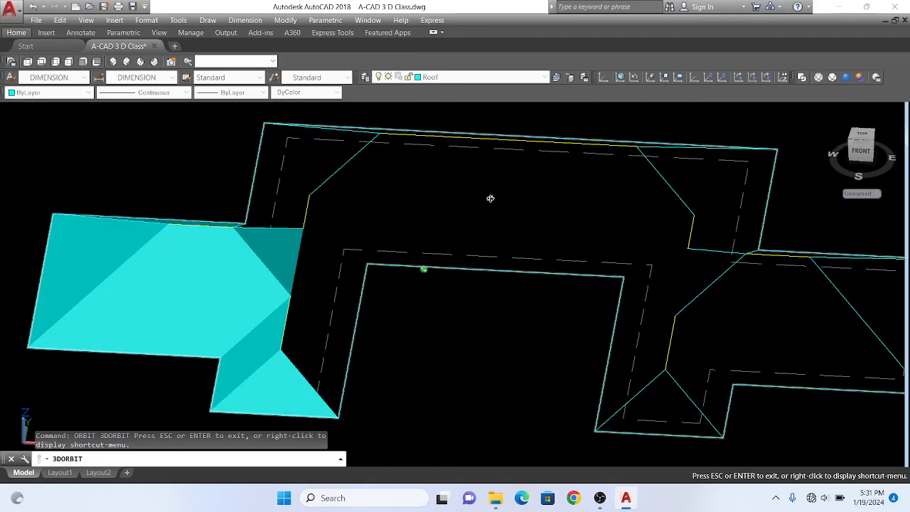
key("Escape")
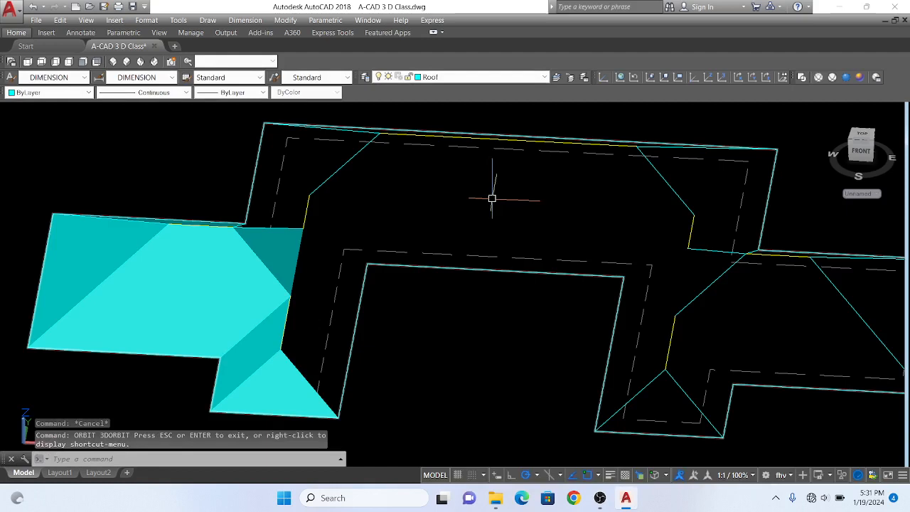
type("3f")
key("Return")
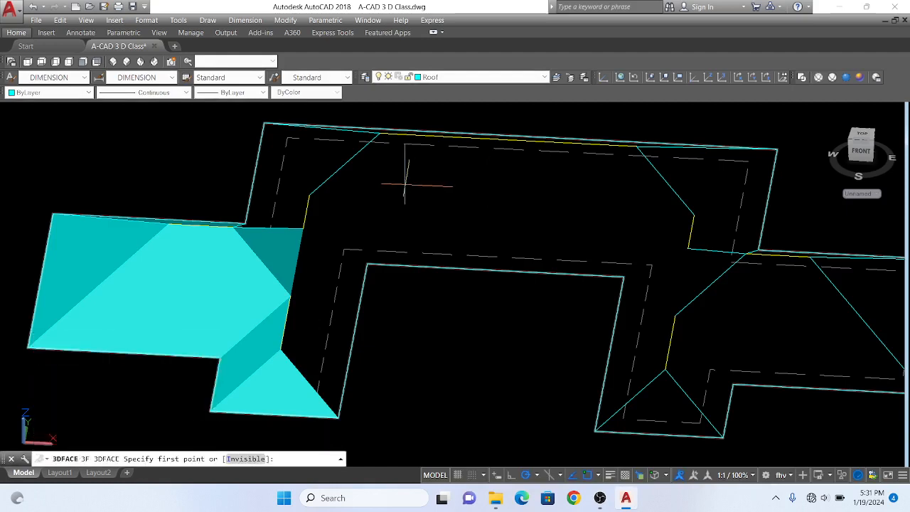
left_click(381, 132)
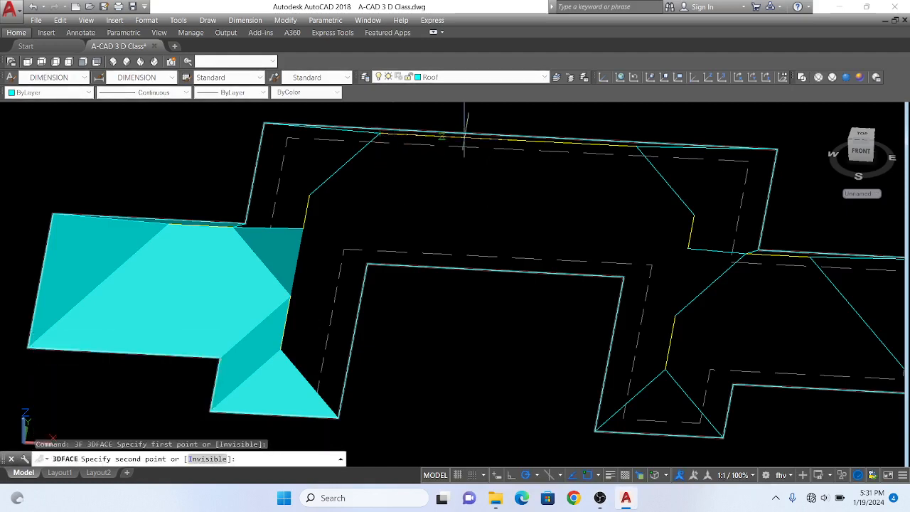
left_click(636, 147)
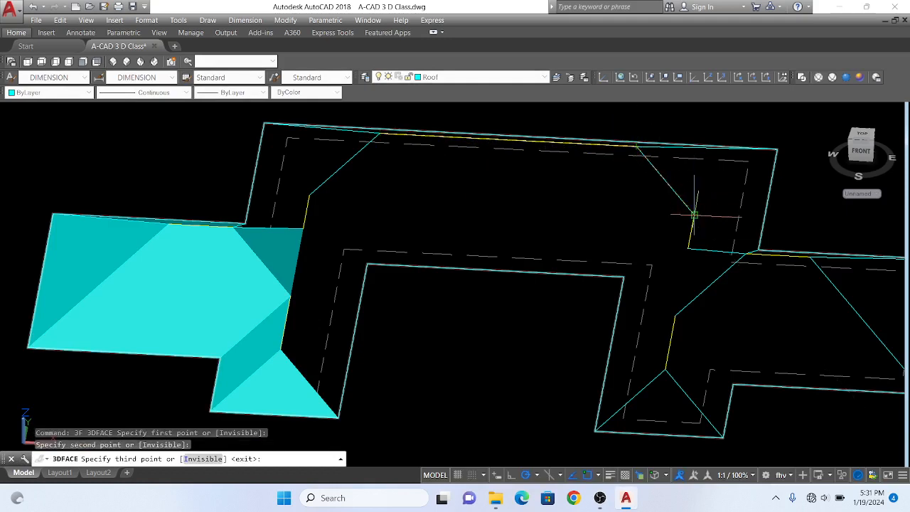
key("Return")
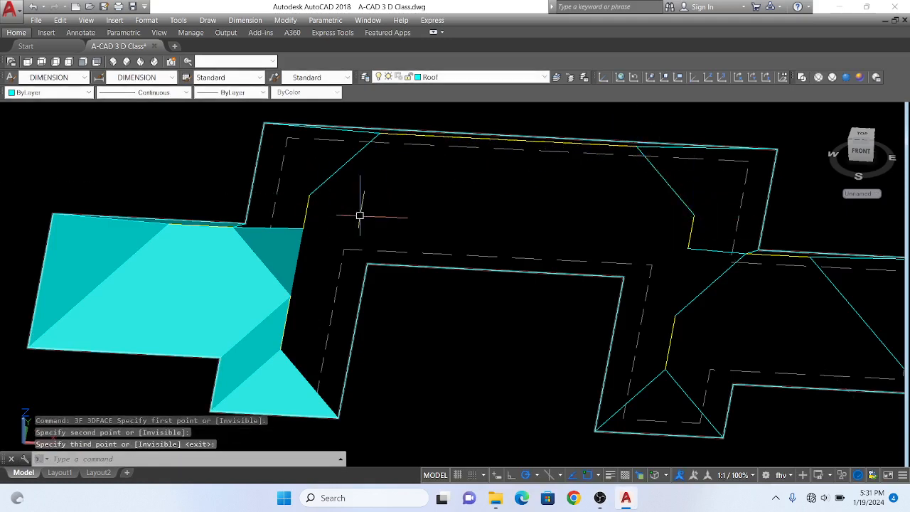
- Create a four-sided 3D face on the west projection's east slope through the short ridge's back end, courtyard corner, front eave corner and projection ridge's front end
type("3f")
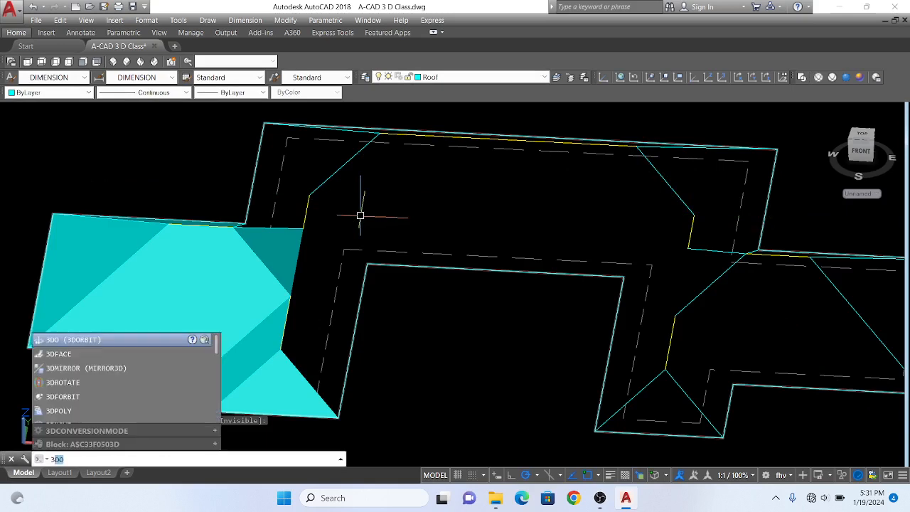
key("Return")
left_click(309, 195)
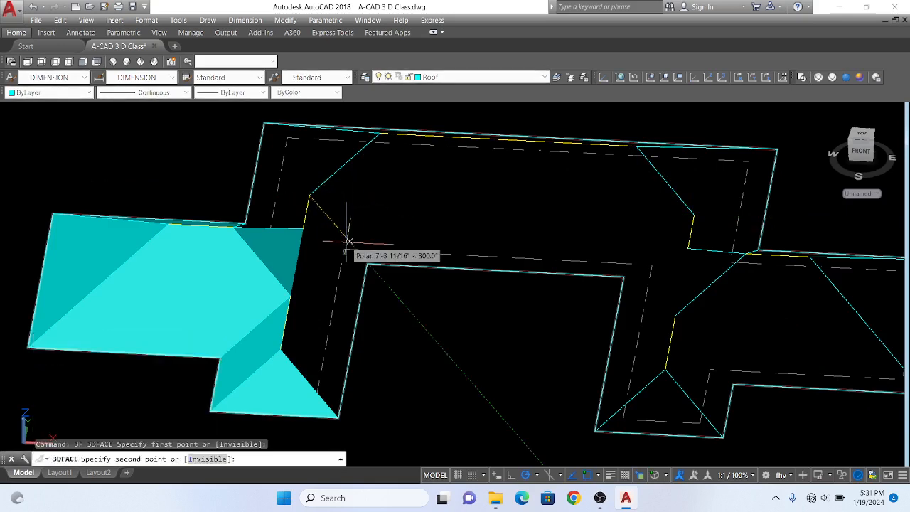
left_click(367, 264)
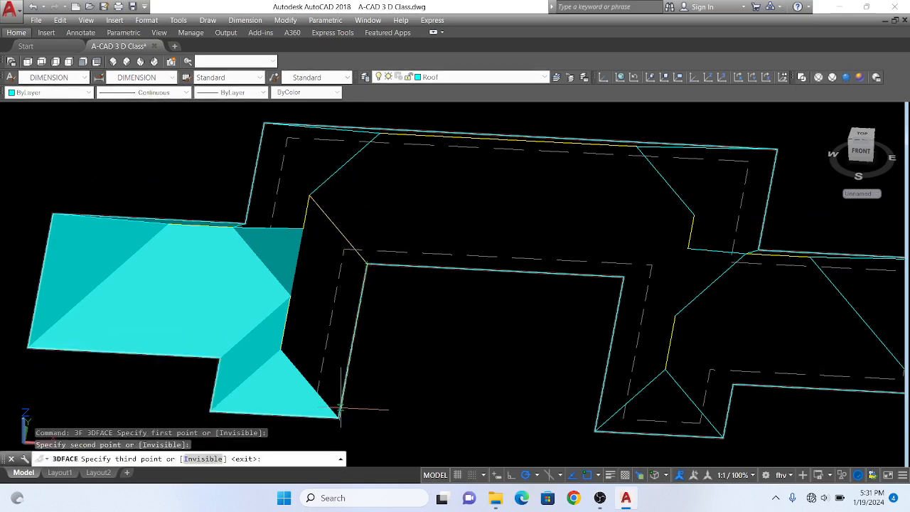
left_click(338, 418)
left_click(281, 348)
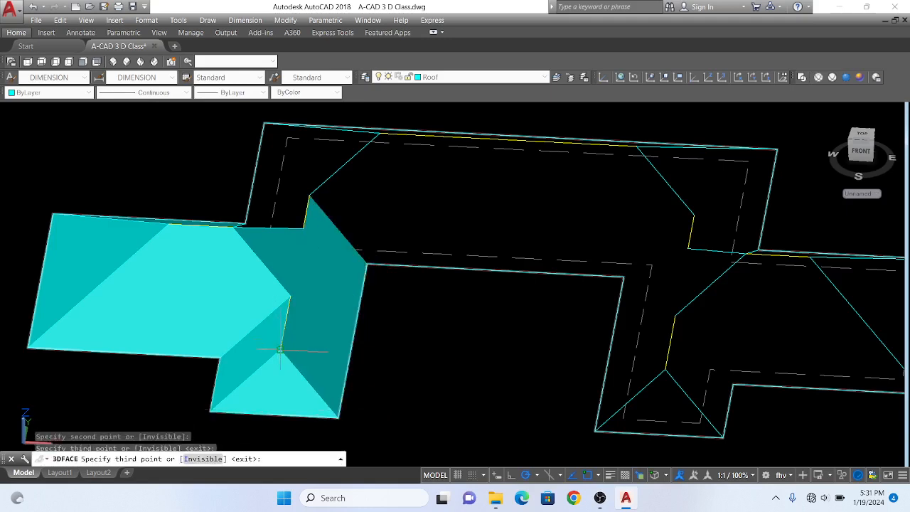
key("Return")
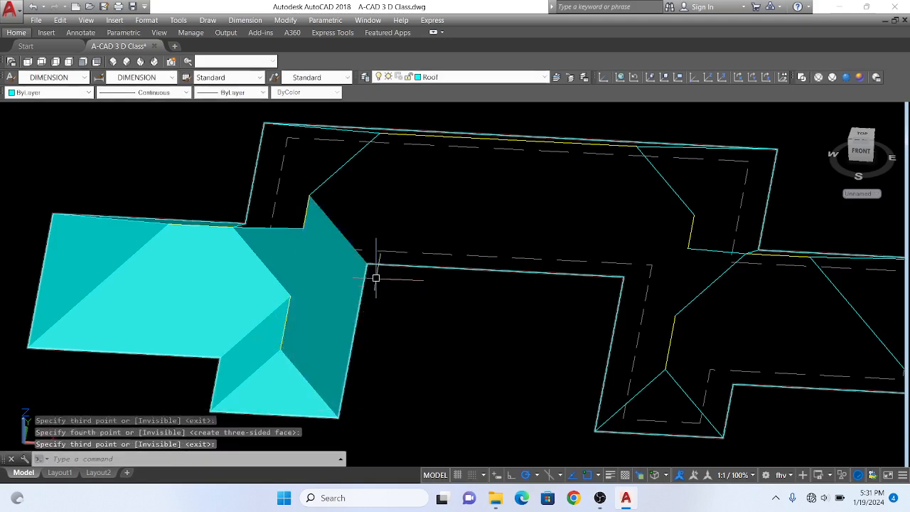
key("Return")
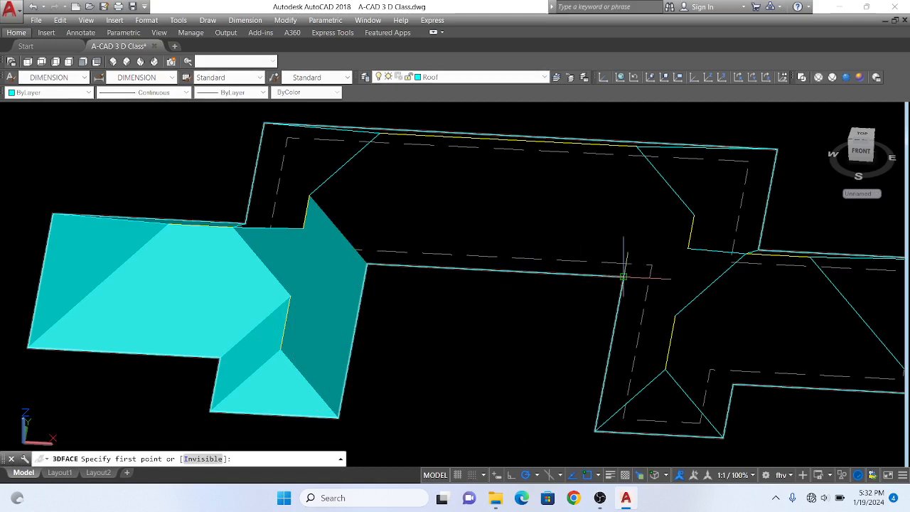
left_click(624, 276)
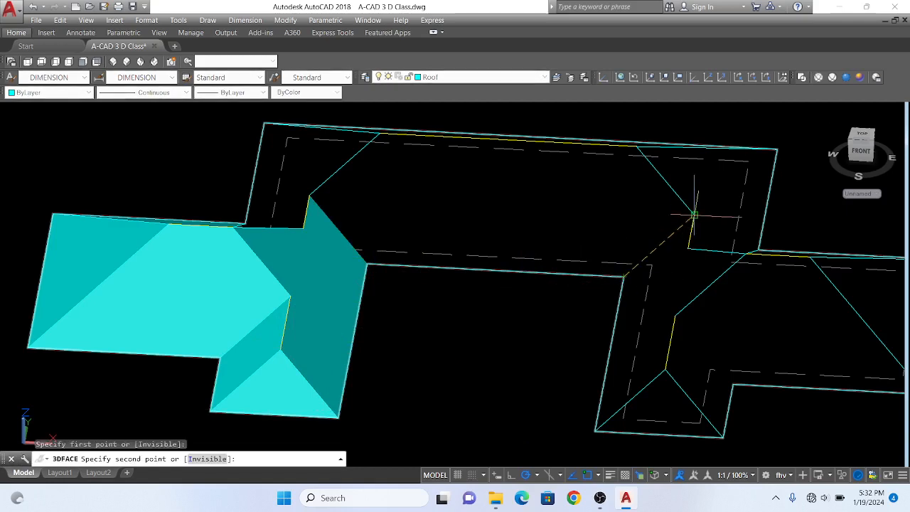
key("Escape")
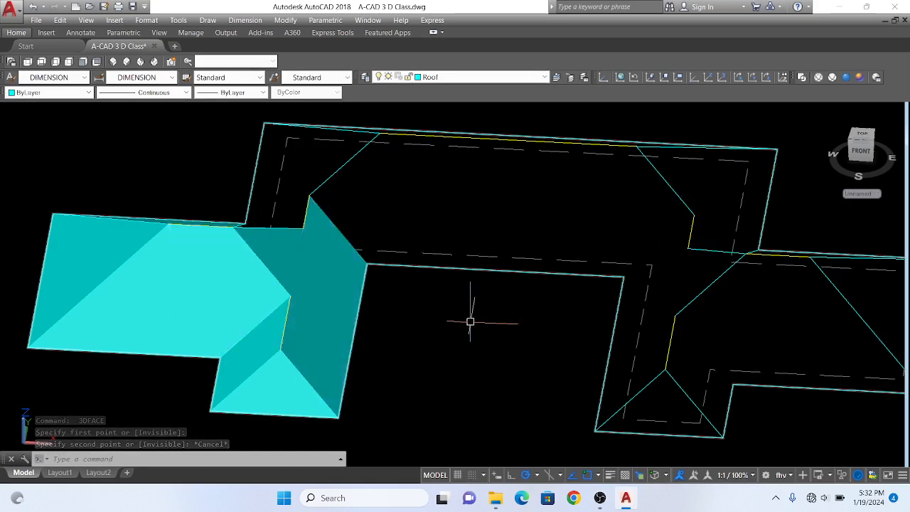
- Create a triangular 3D face between the east short ridge's front end, the east wing ridge's inner end and the east projection ridge's back end
type("3f")
key("Return")
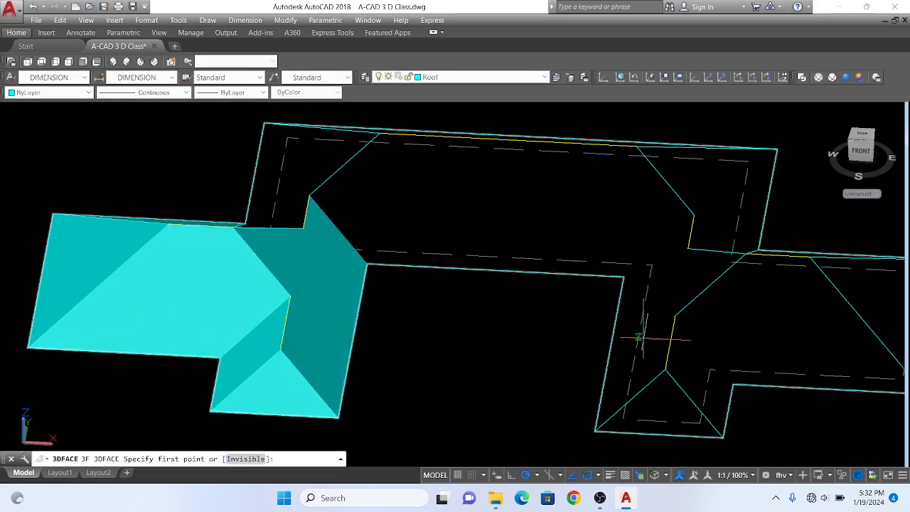
left_click(689, 248)
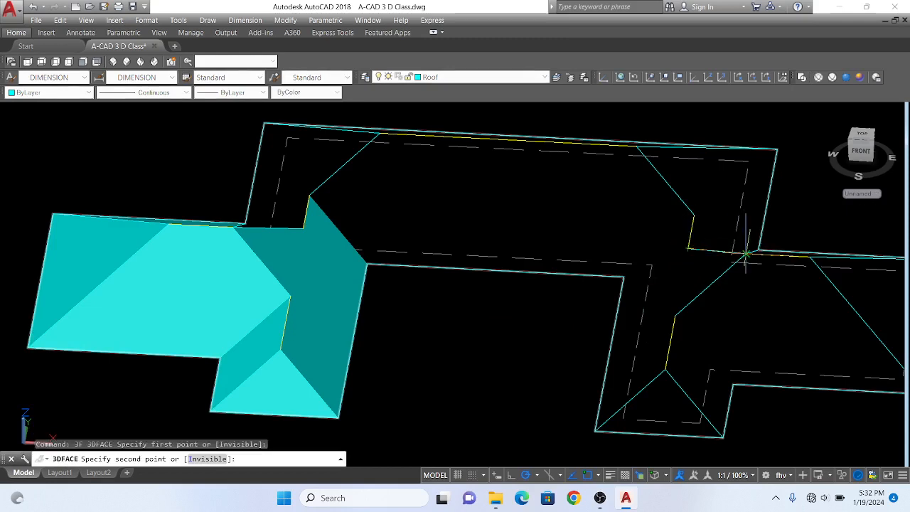
left_click(758, 251)
left_click(677, 314)
key("Return")
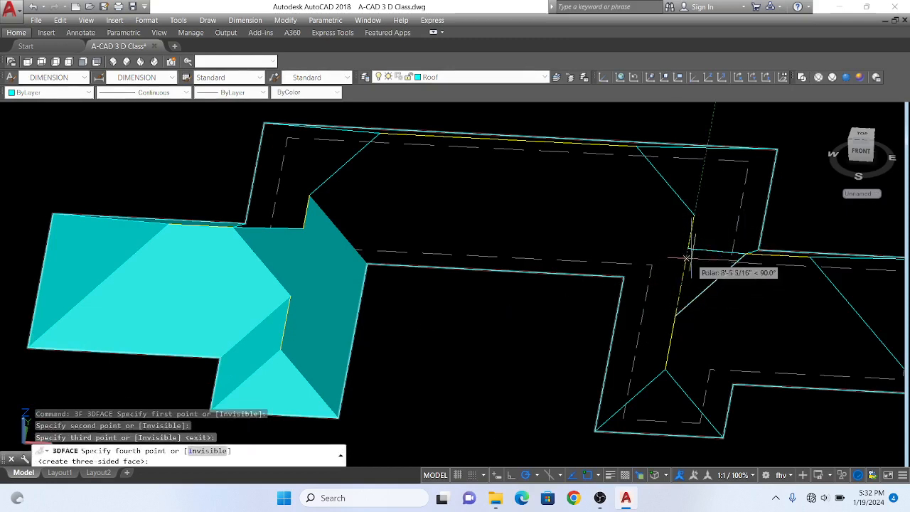
key("Return")
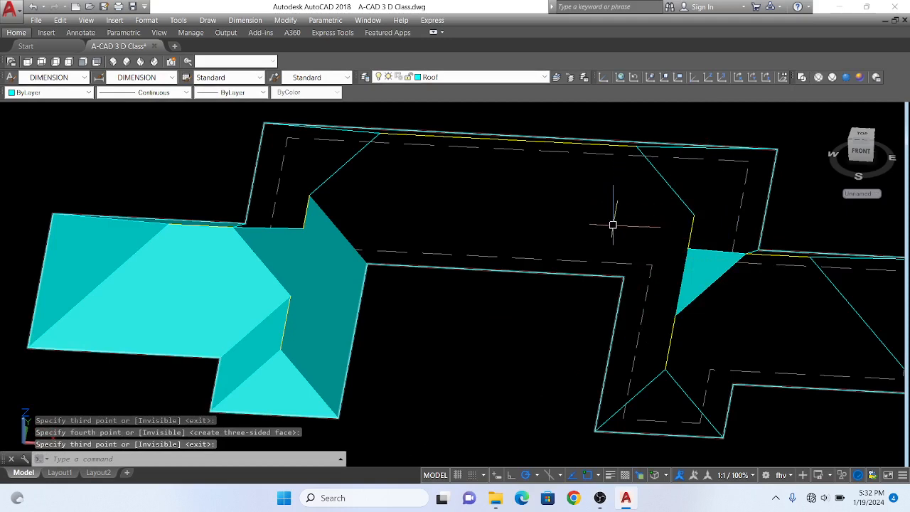
key("Escape")
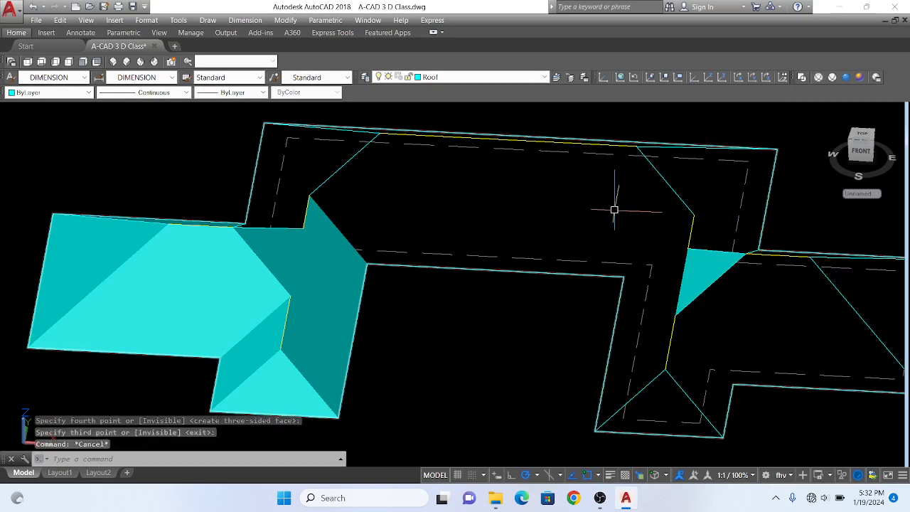
- Create a four-sided 3D face on the east projection's west slope through the courtyard corner, short ridge's back end, projection ridge's front end and front eave corner
type("3dorbit")
key("Return")
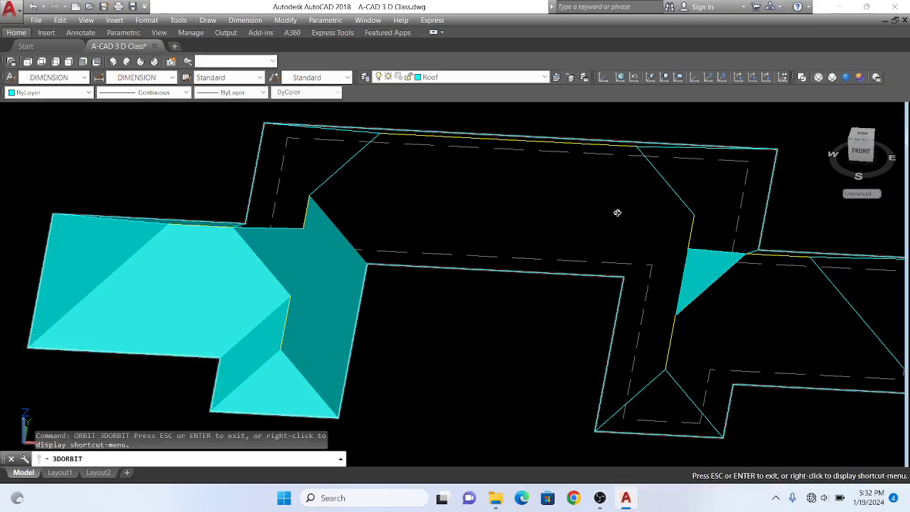
left_click_drag(616, 212, 644, 201)
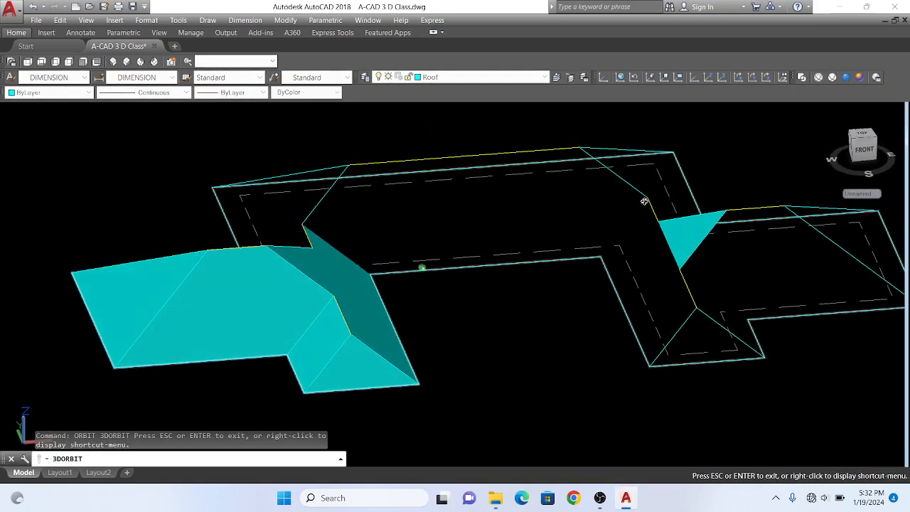
key("Escape")
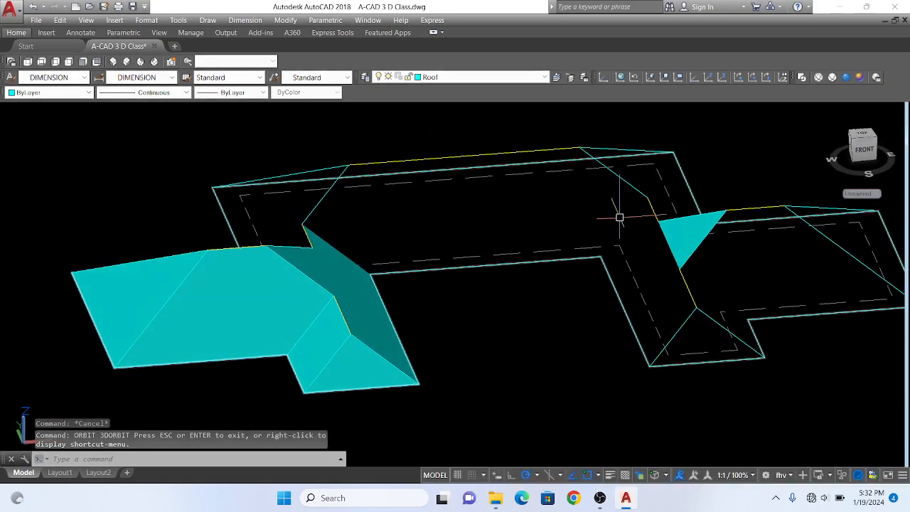
type("3f")
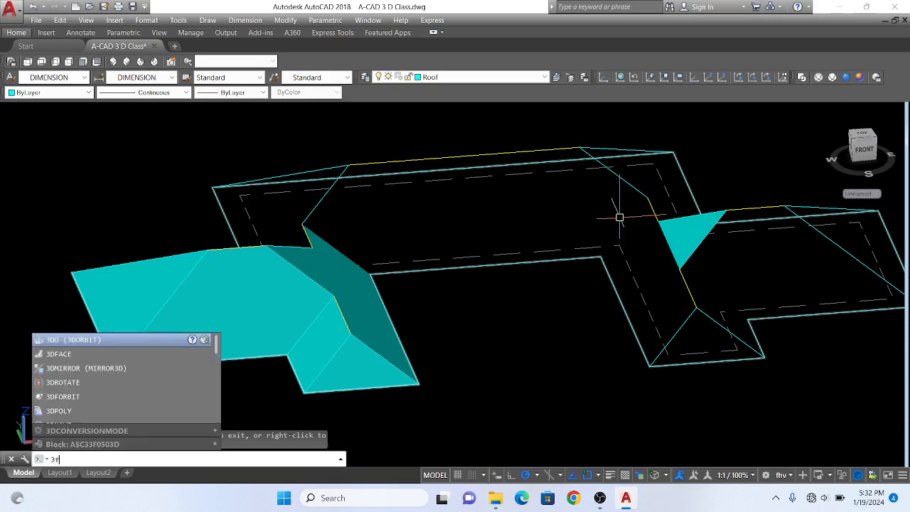
key("Return")
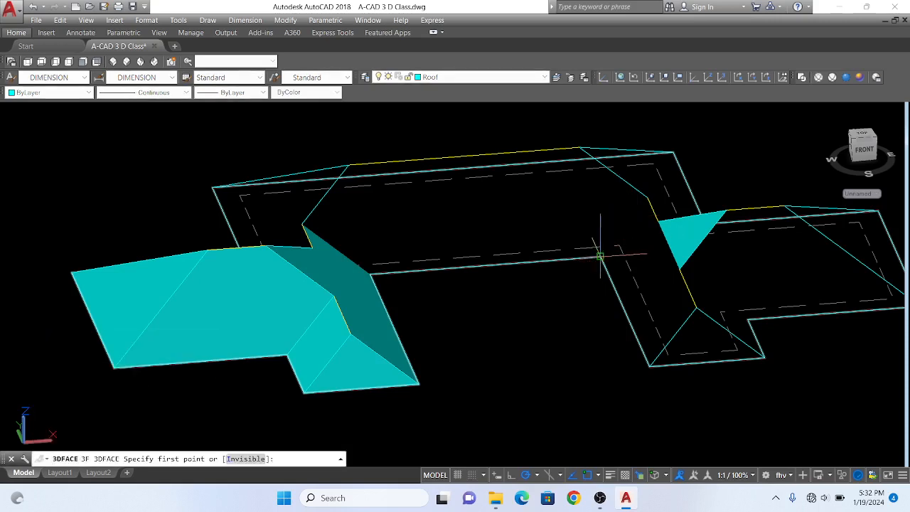
left_click(601, 256)
left_click(648, 201)
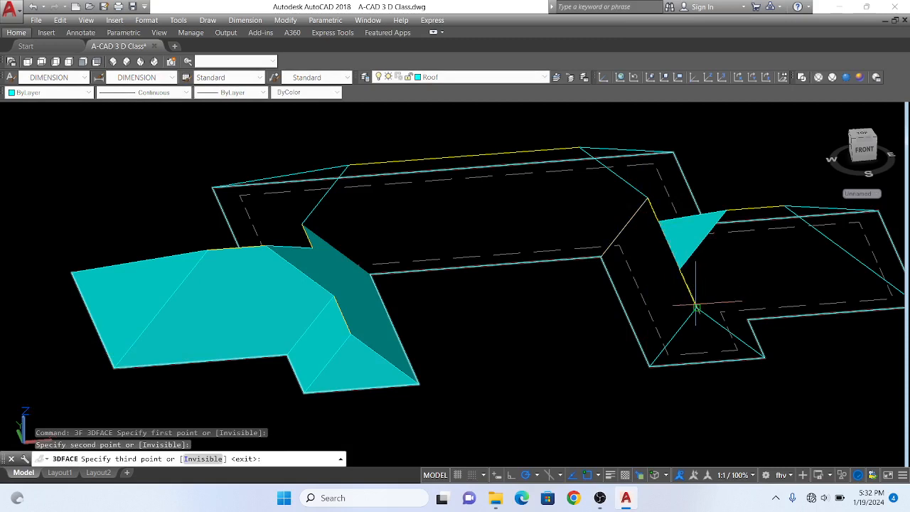
left_click(696, 307)
left_click(649, 367)
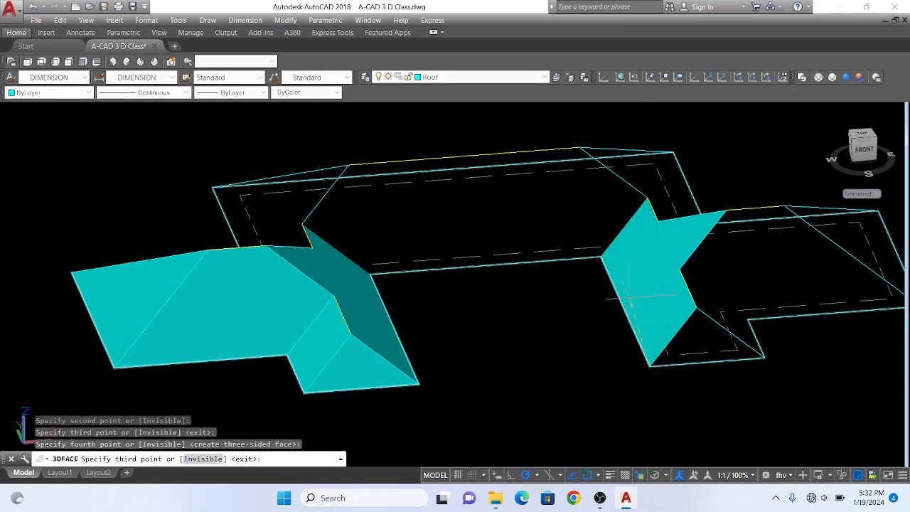
scroll(464, 299, "up", 2)
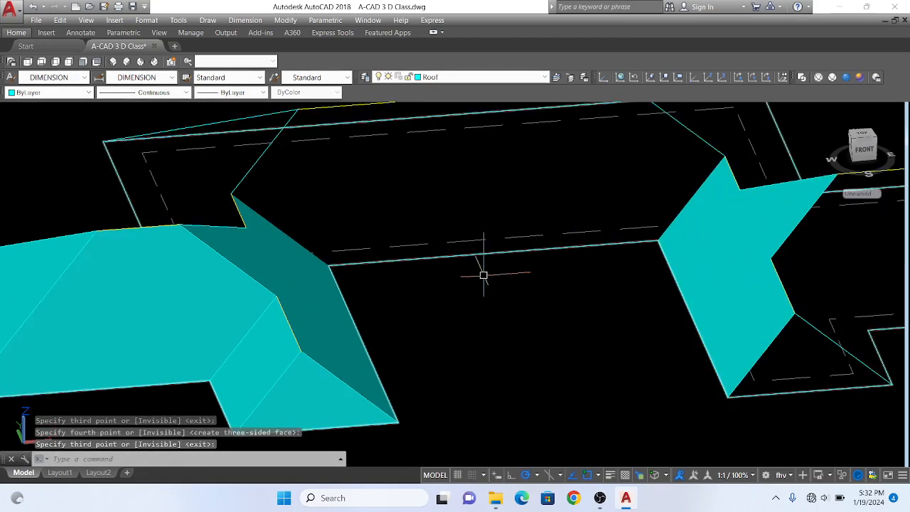
key("Return")
- Create a four-sided 3D face on the main roof's upper front slope between both main ridge ends and the back ends of the two short ridges
key("Return")
scroll(484, 273, "down", 4)
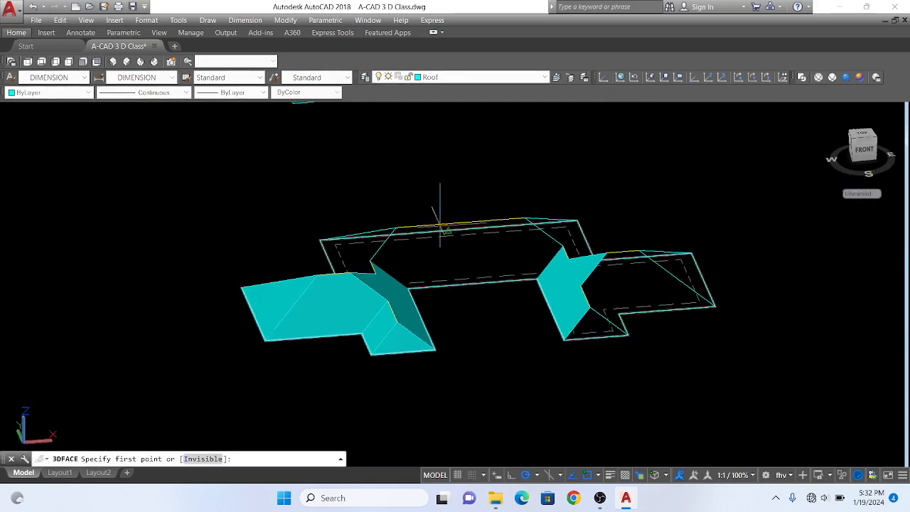
left_click(396, 228)
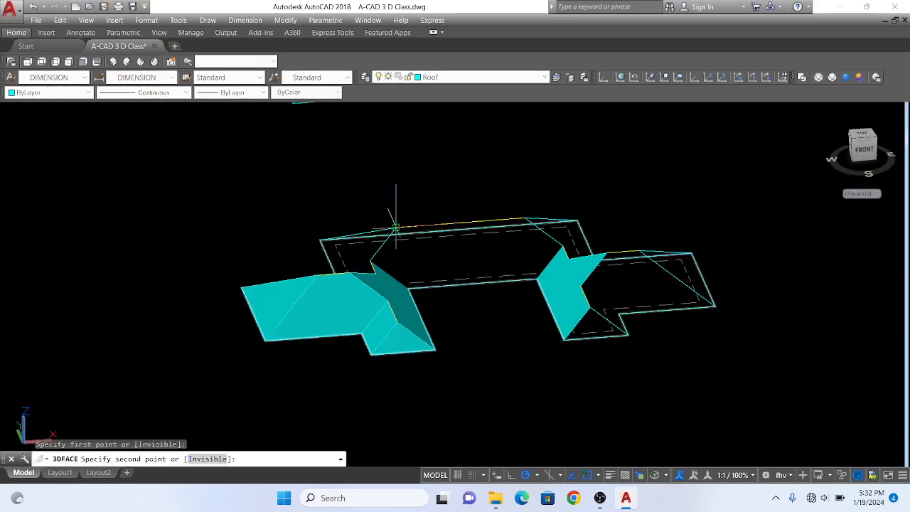
left_click(525, 218)
left_click(562, 246)
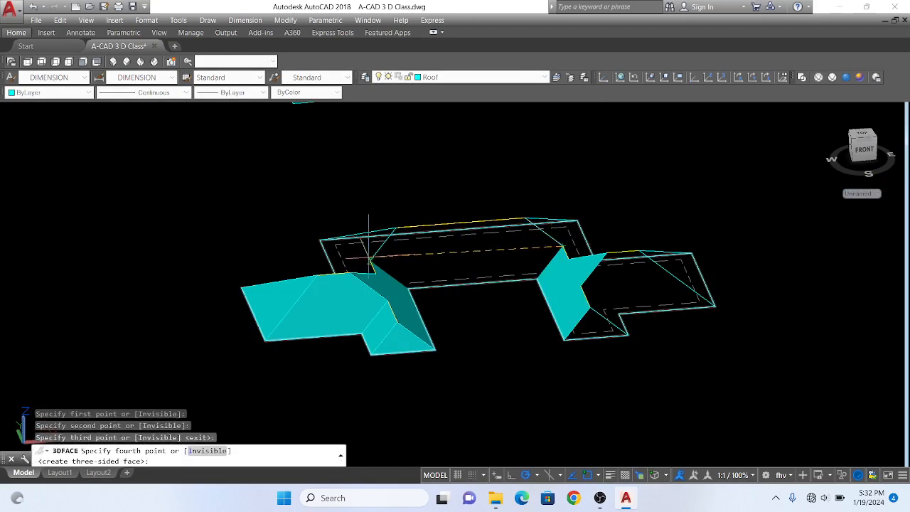
left_click(370, 261)
scroll(394, 249, "up", 2)
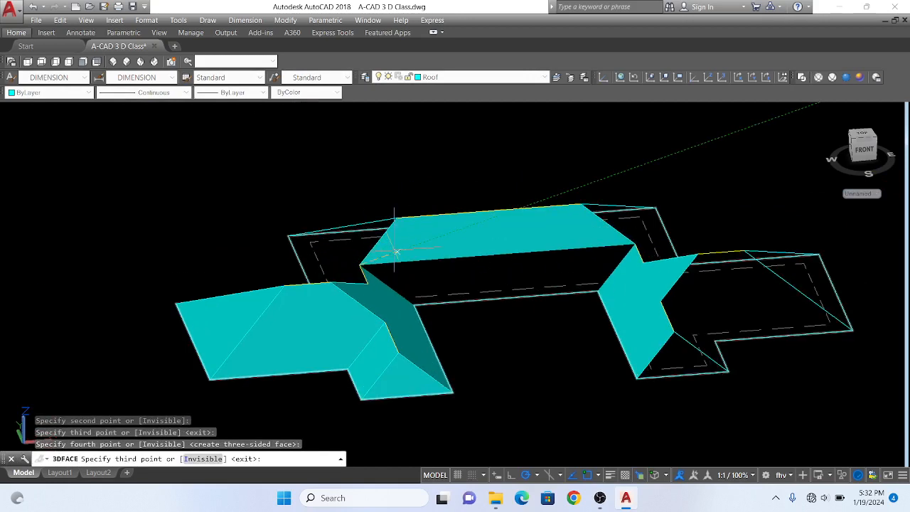
key("Return")
- Create a four-sided 3D face on the main roof's lower front slope between the two short ridges' back ends and the two courtyard eave corners
key("Return")
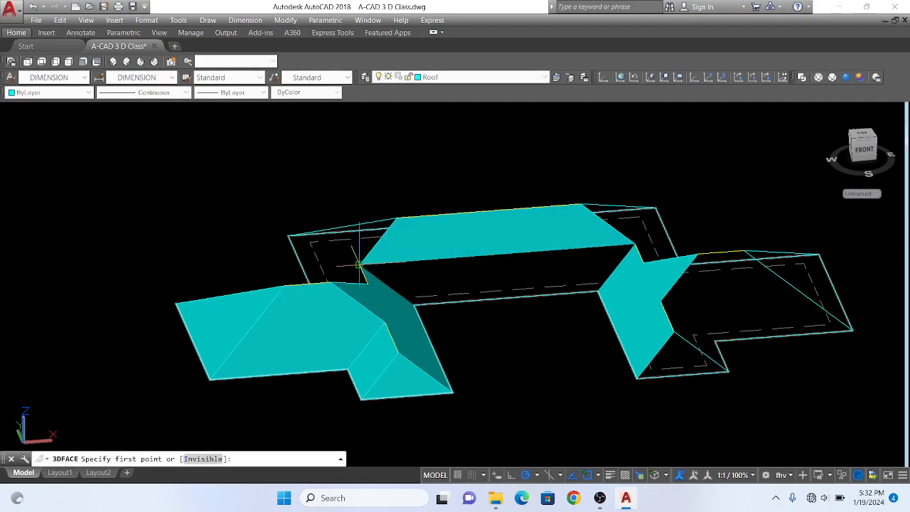
left_click(359, 264)
left_click(619, 266)
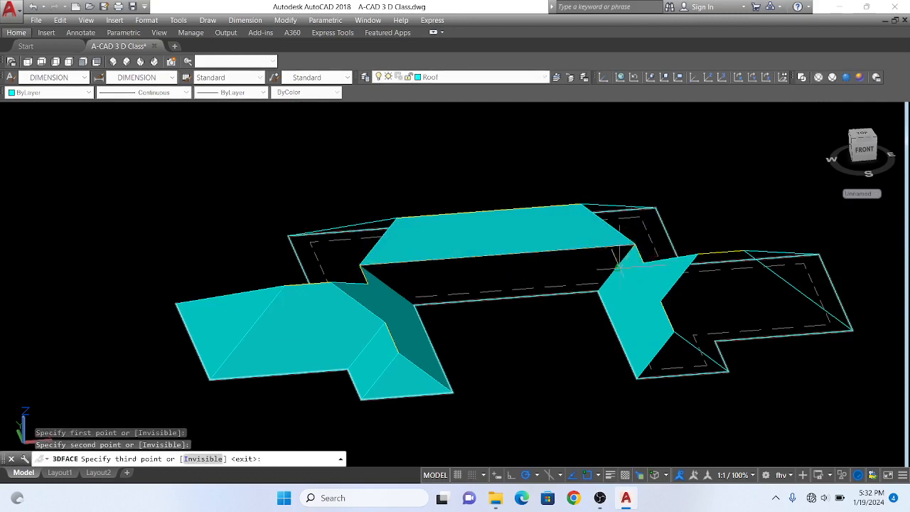
left_click(597, 290)
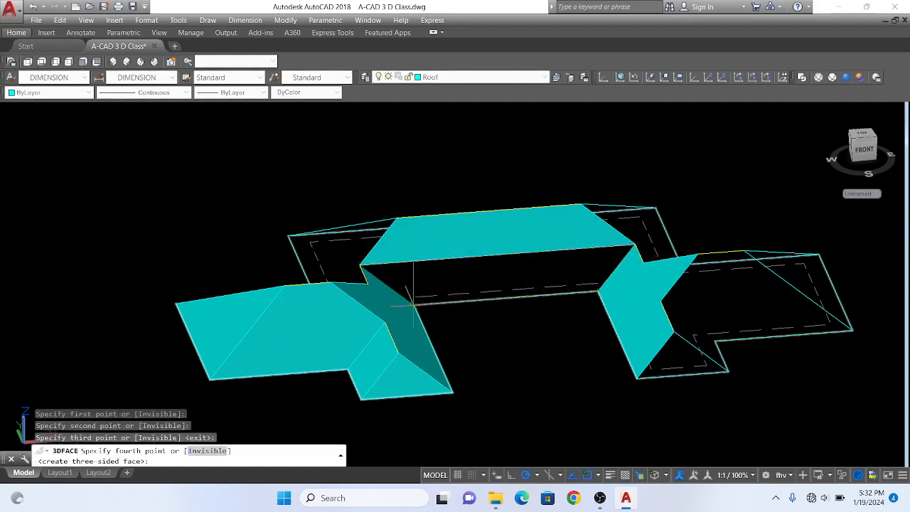
left_click(415, 304)
key("Return")
key("Escape")
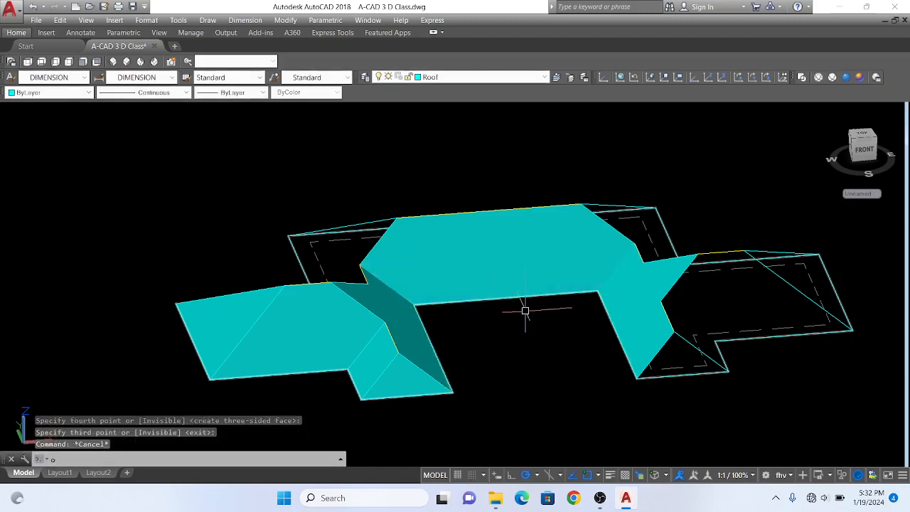
- From the back, create a triangular 3D face between the west short ridge's front end, inner back eave corner and west wing ridge's inner end
type("orbit")
key("Return")
left_click_drag(526, 307, 544, 284)
scroll(496, 256, "down", 1)
scroll(520, 386, "up", 4)
scroll(535, 356, "down", 3)
key("Escape")
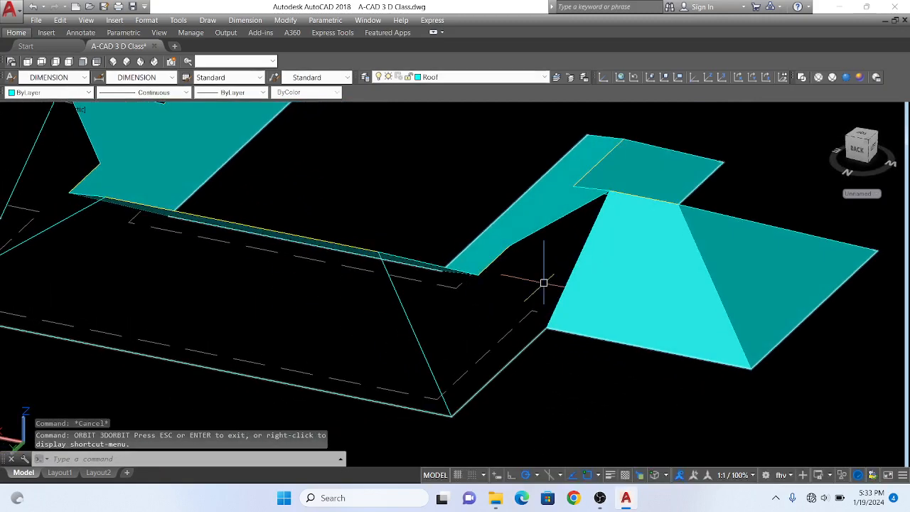
type("3f")
key("Return")
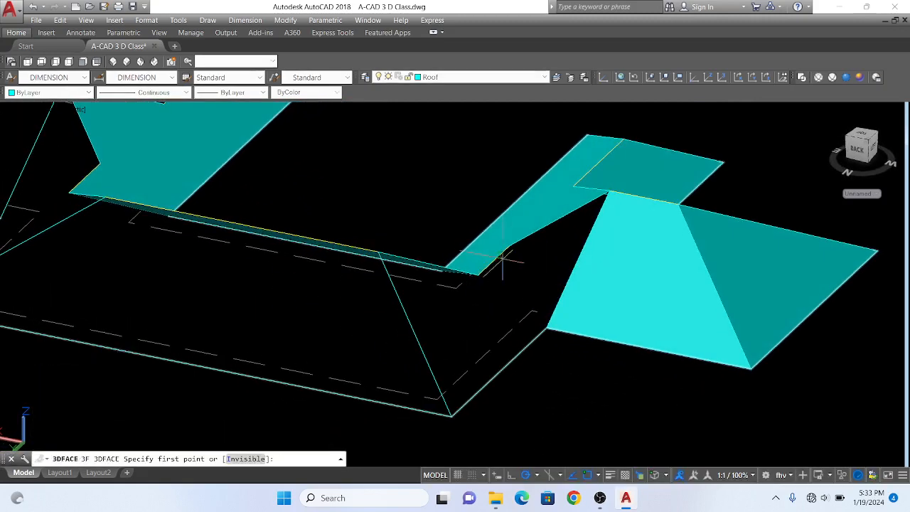
left_click(509, 246)
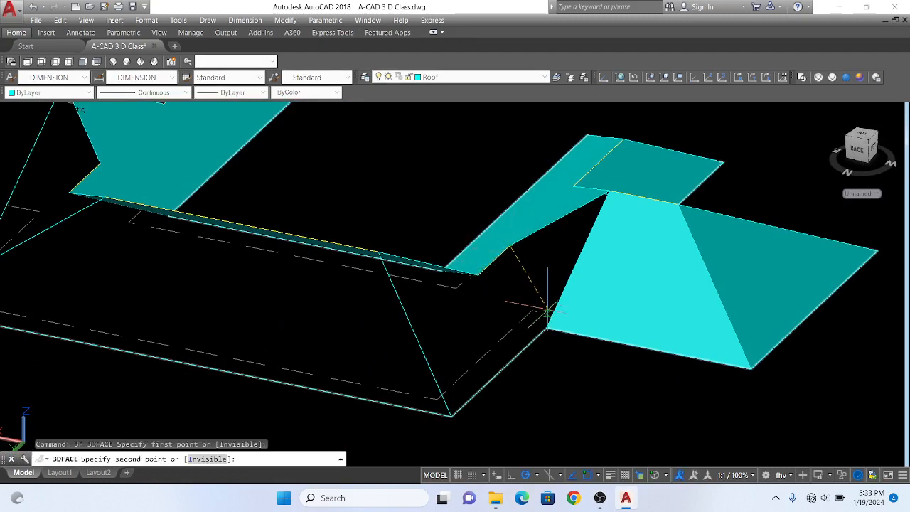
left_click(546, 328)
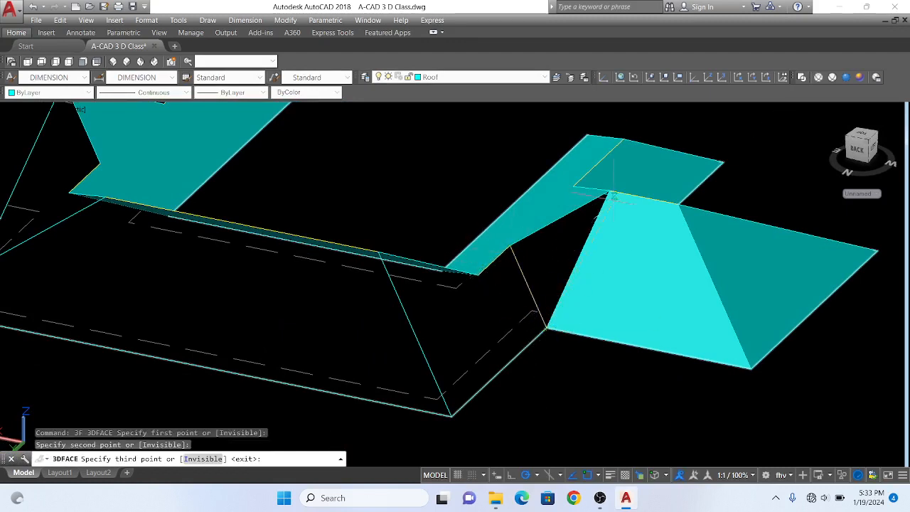
left_click(608, 191)
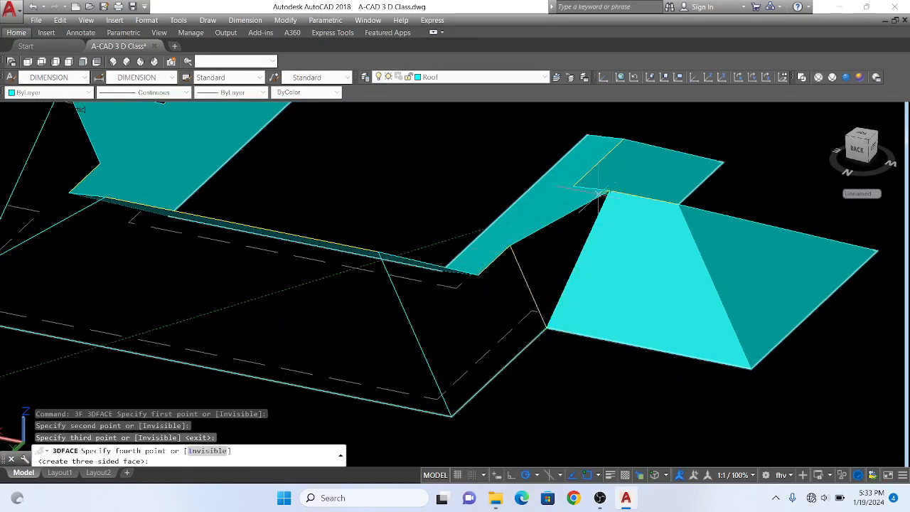
left_click(510, 246)
key("Return")
- Create a four-sided 3D face on the main roof's west slope through both short ridge ends, the inner back eave corner and the back west corner
key("Return")
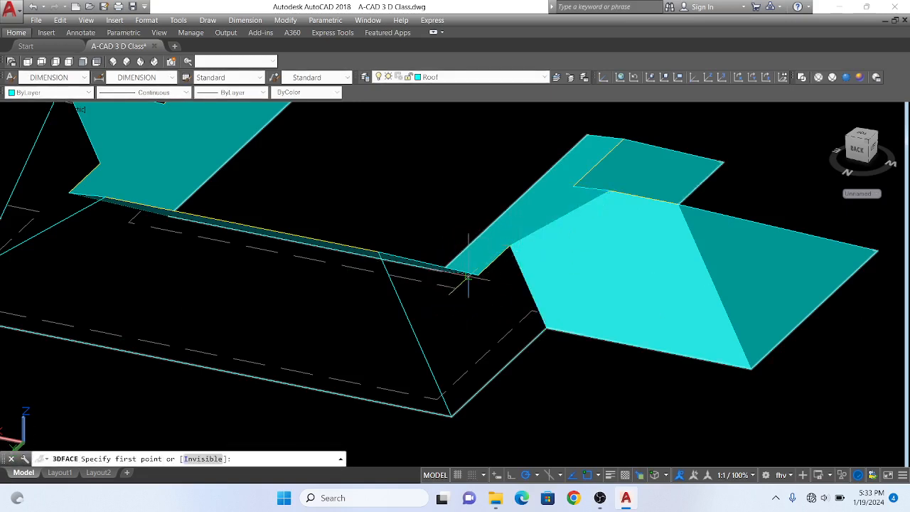
left_click(478, 276)
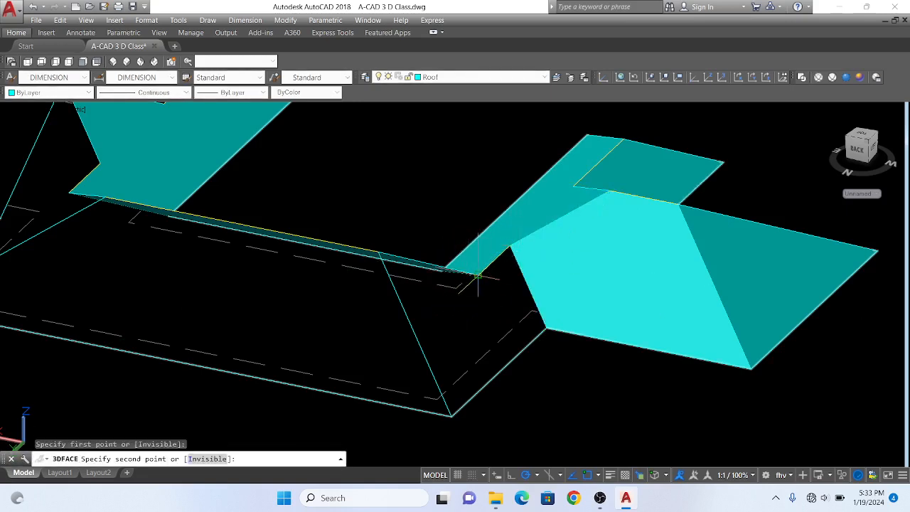
left_click(510, 247)
left_click(546, 328)
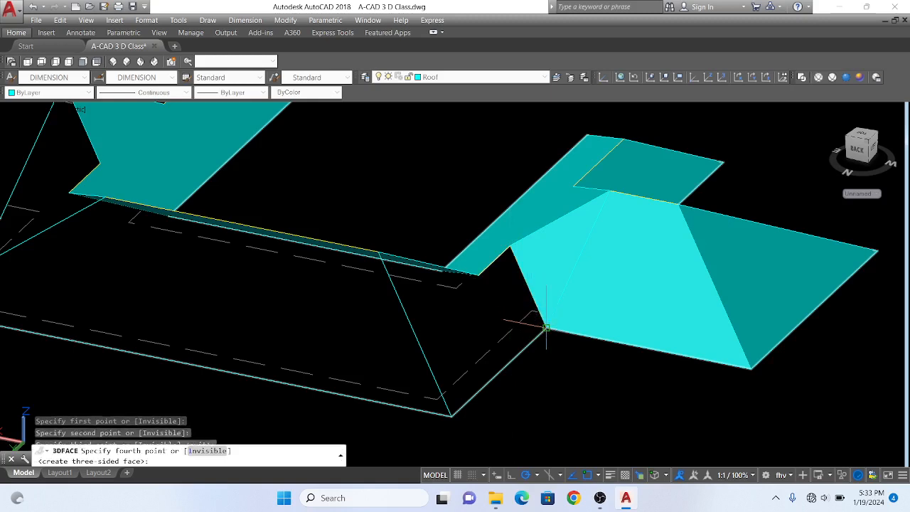
left_click(451, 417)
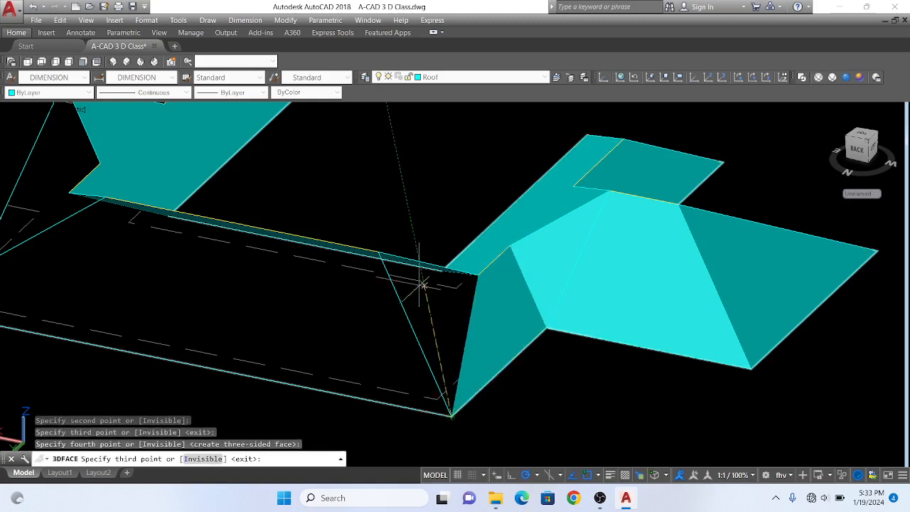
left_click(378, 252)
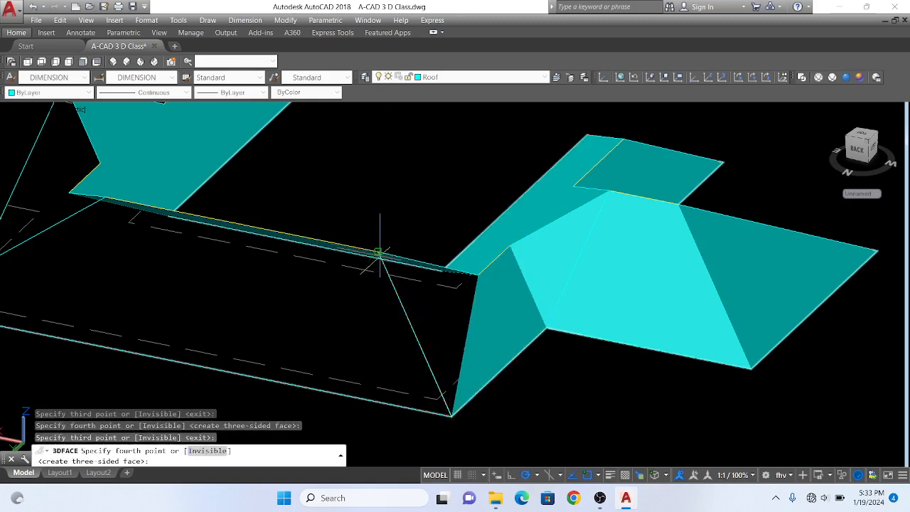
key("Escape")
key("Escape")
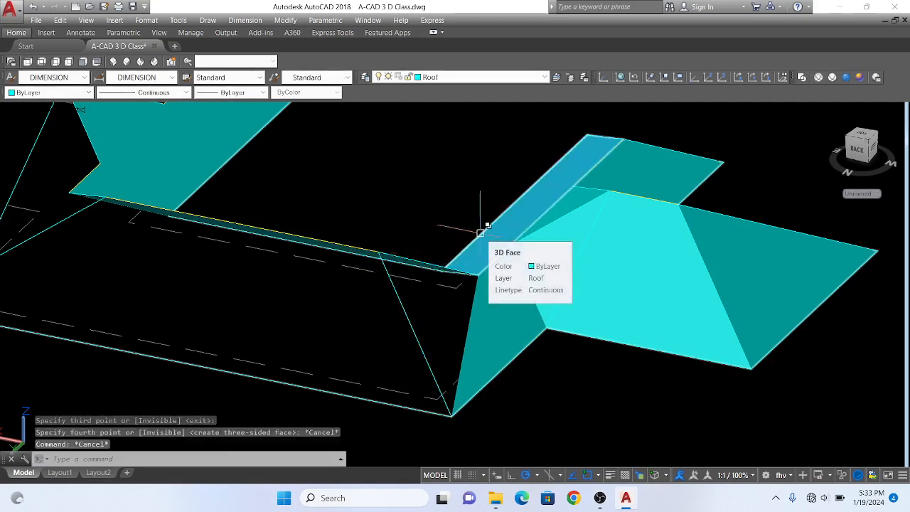
- Create a triangular 3D face between the courtyard's west eave corner, the back west eave corner and the west short ridge's back end
key("Return")
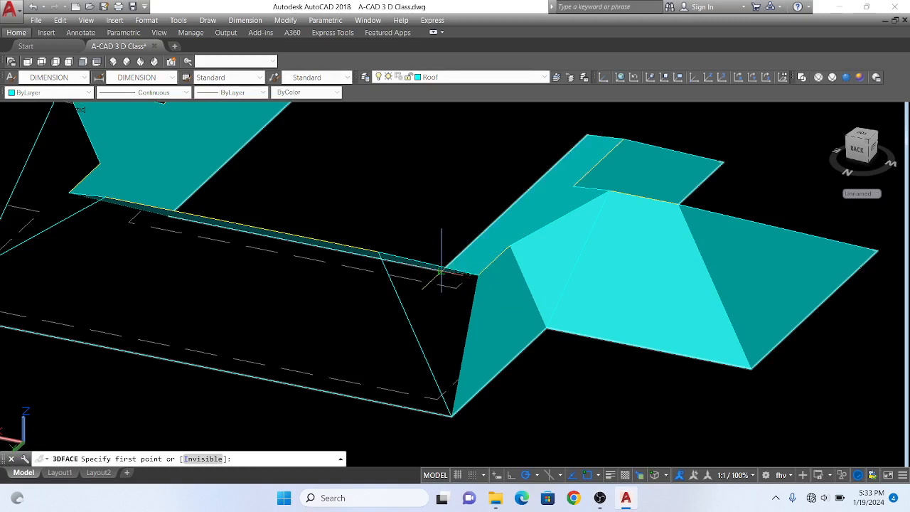
left_click(442, 271)
left_click(451, 416)
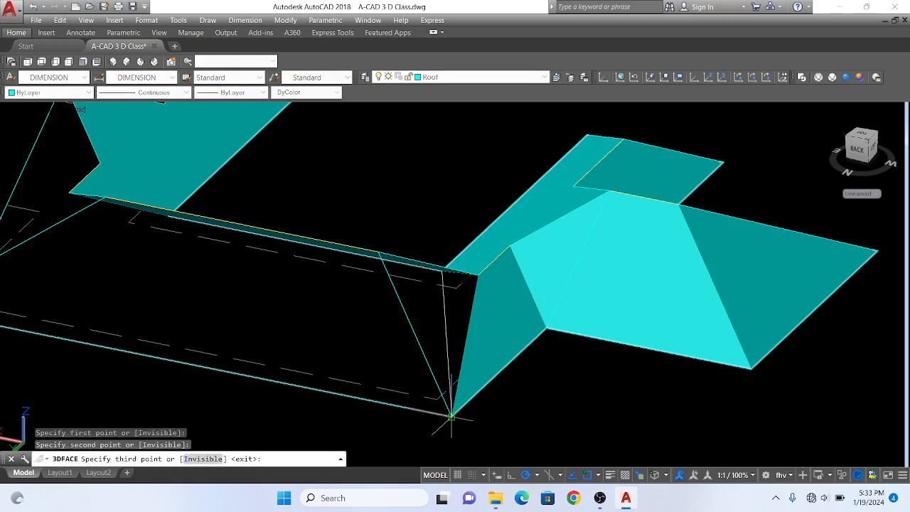
left_click(479, 273)
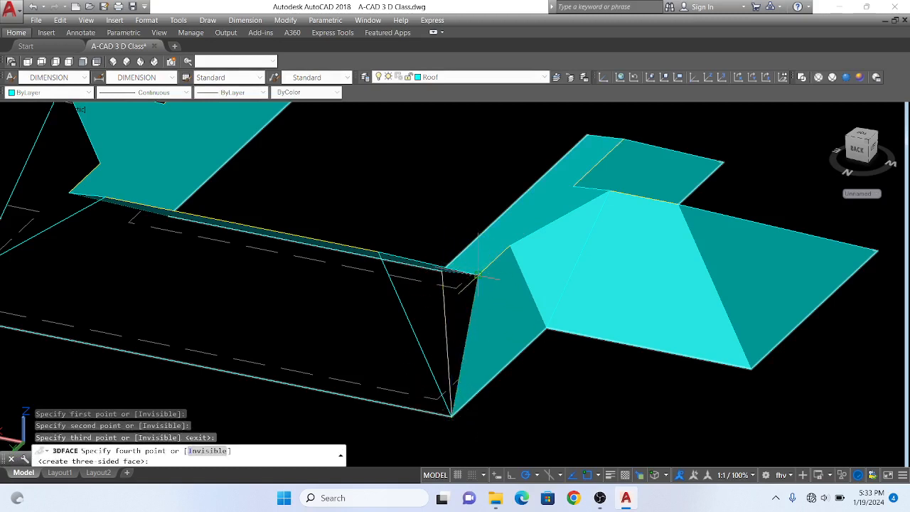
left_click(442, 271)
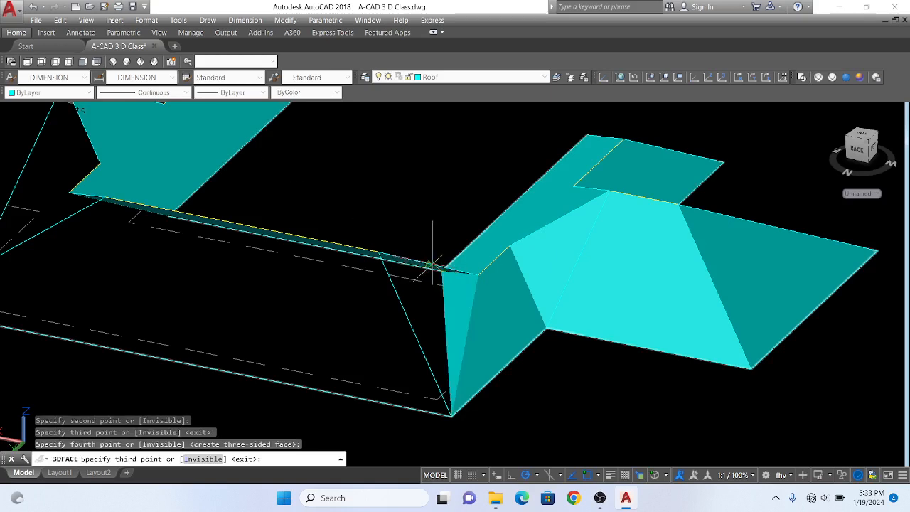
key("Return")
- Create a triangular 3D face between the main ridge's west end, the back west eave corner and the courtyard's west eave corner
key("Return")
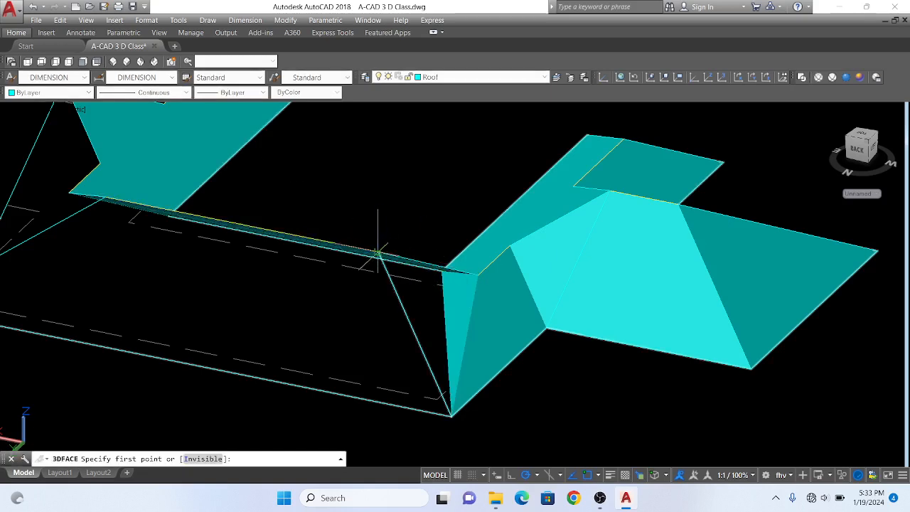
left_click(382, 256)
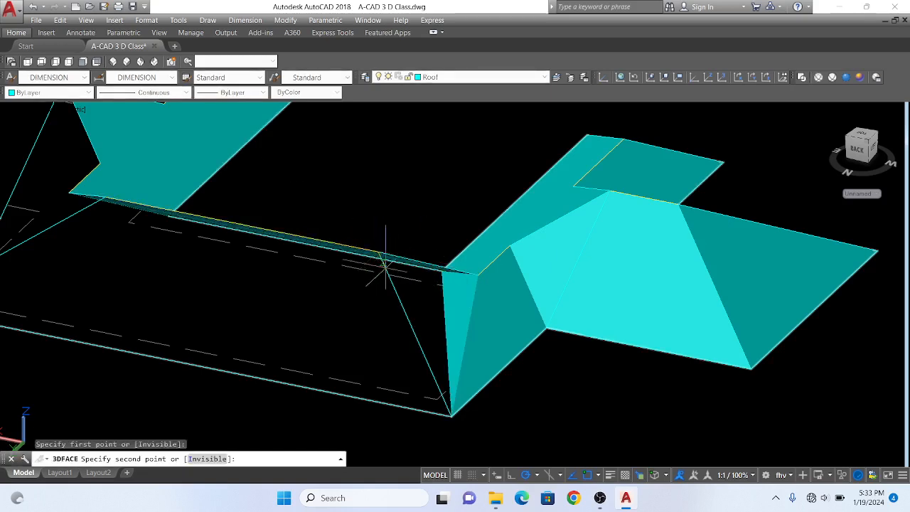
left_click(451, 416)
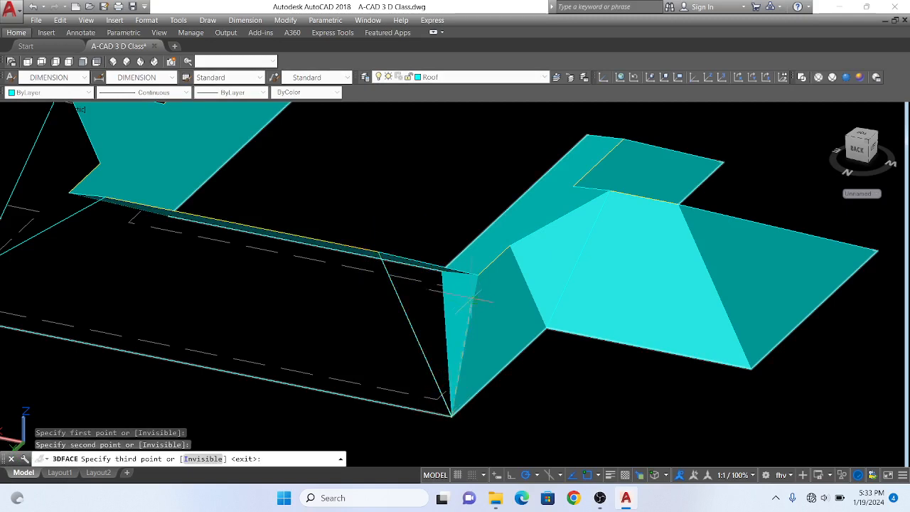
left_click(442, 270)
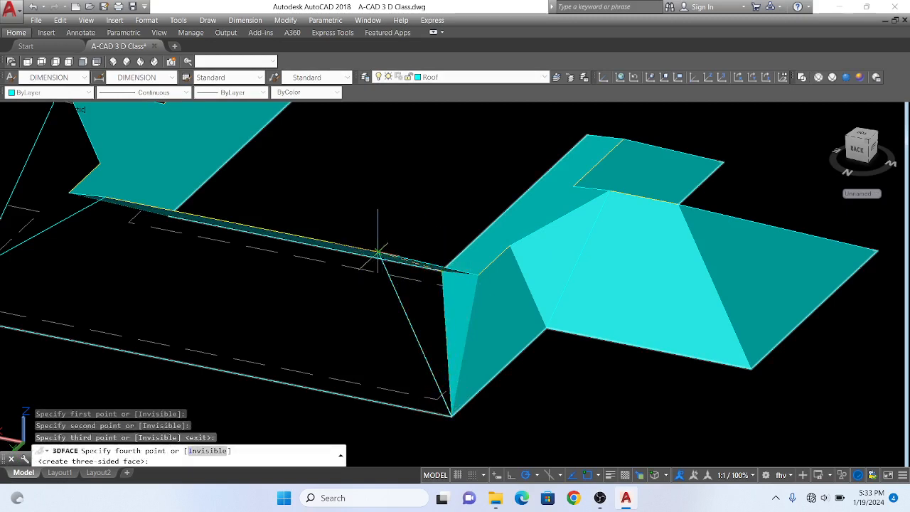
key("Return")
key("Return")
- Erase the two wrongly placed triangular 3D faces and the hip line beside them at the main roof's back west corner
type("orbit")
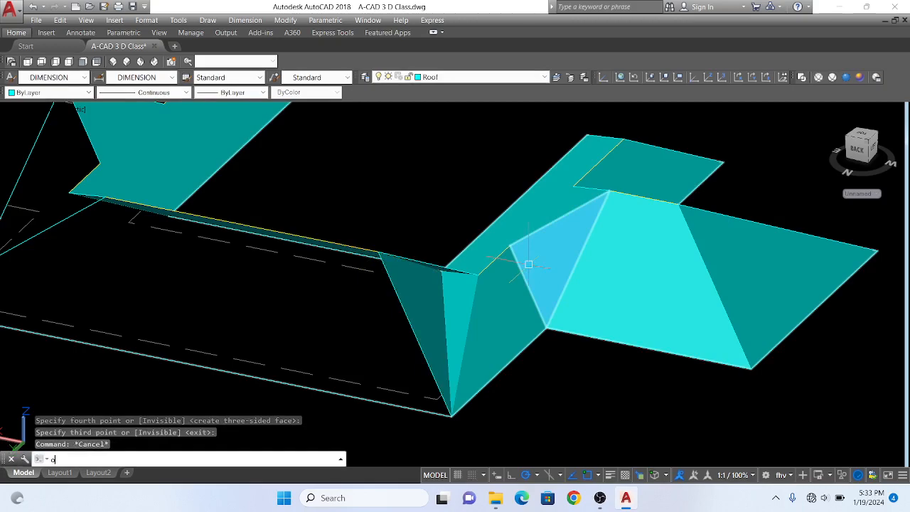
key("Return")
left_click_drag(524, 260, 466, 278)
key("Escape")
left_click(468, 277)
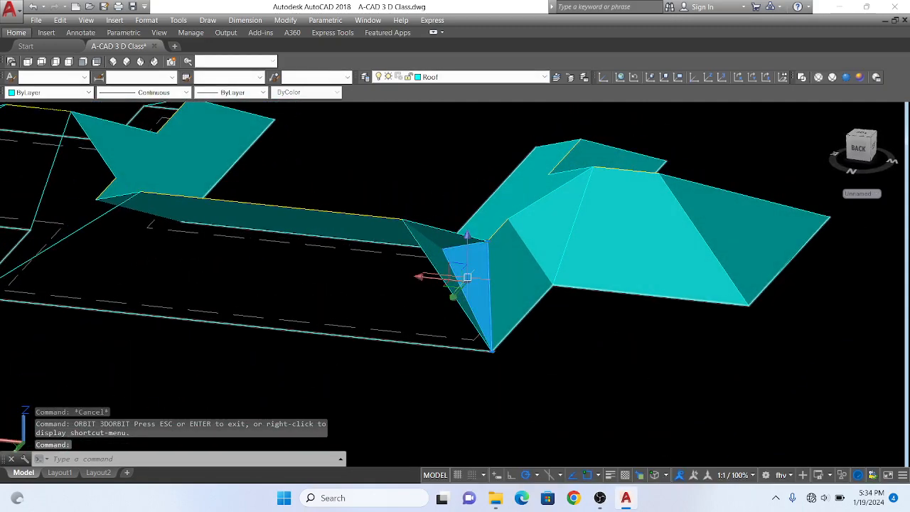
key("Delete")
left_click(453, 287)
key("Delete")
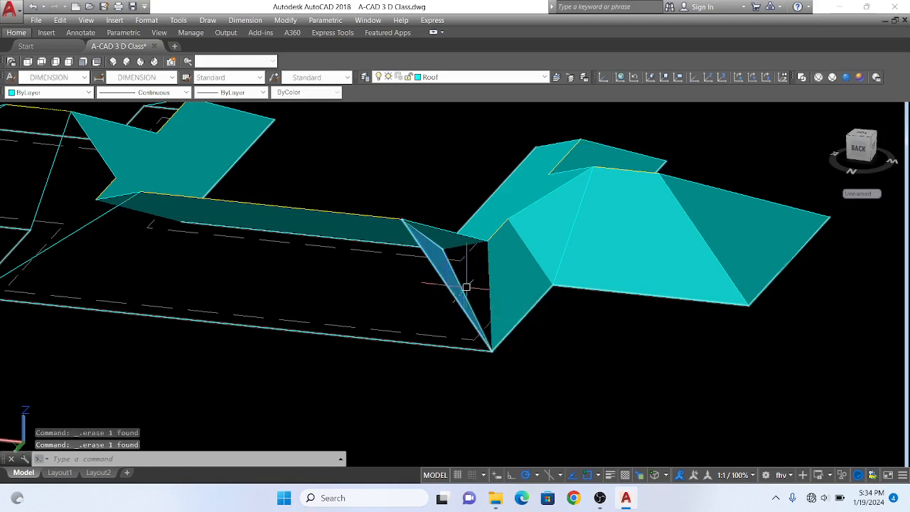
left_click(455, 285)
key("Delete")
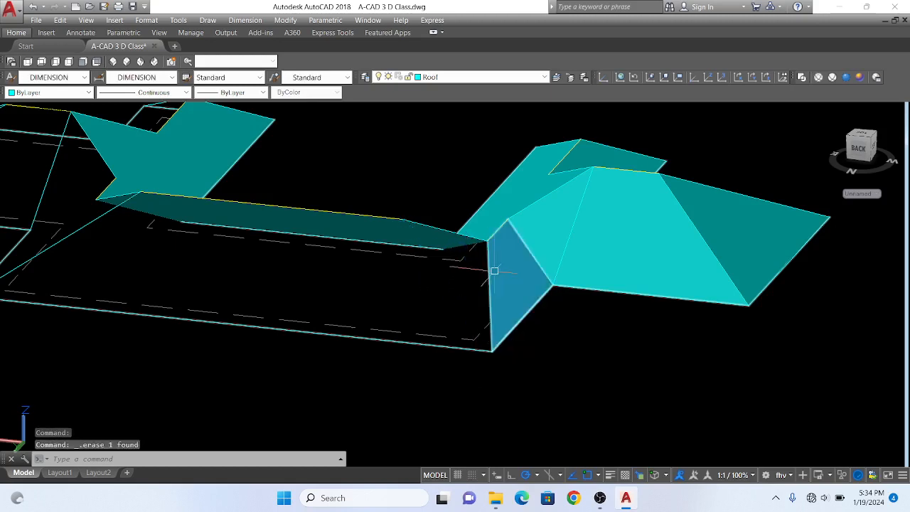
key("Escape")
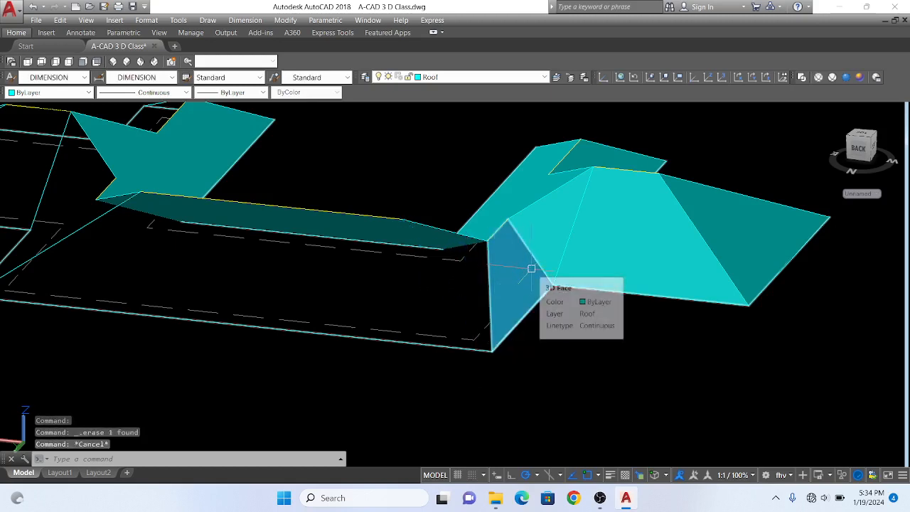
type("Orbit")
key("Return")
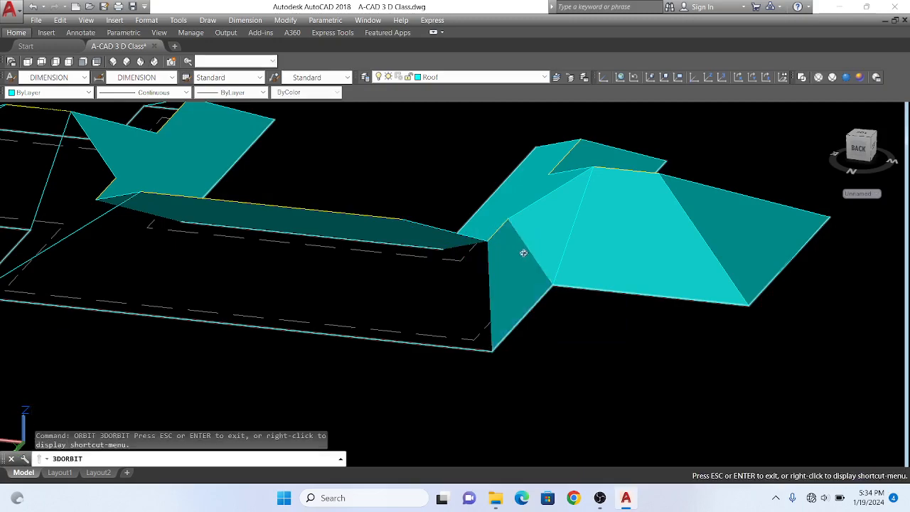
left_click_drag(524, 252, 430, 204)
left_click_drag(401, 324, 368, 335)
key("Escape")
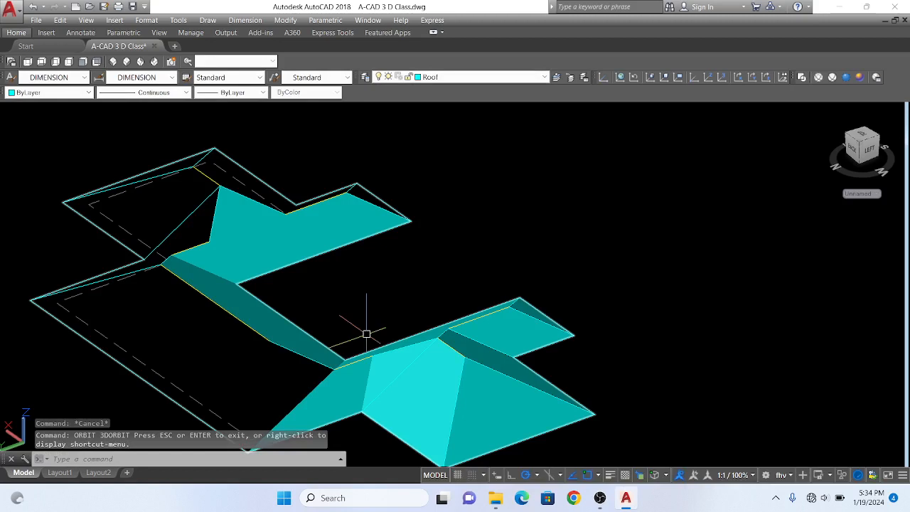
type("3f")
key("Return")
scroll(424, 305, "down", 2)
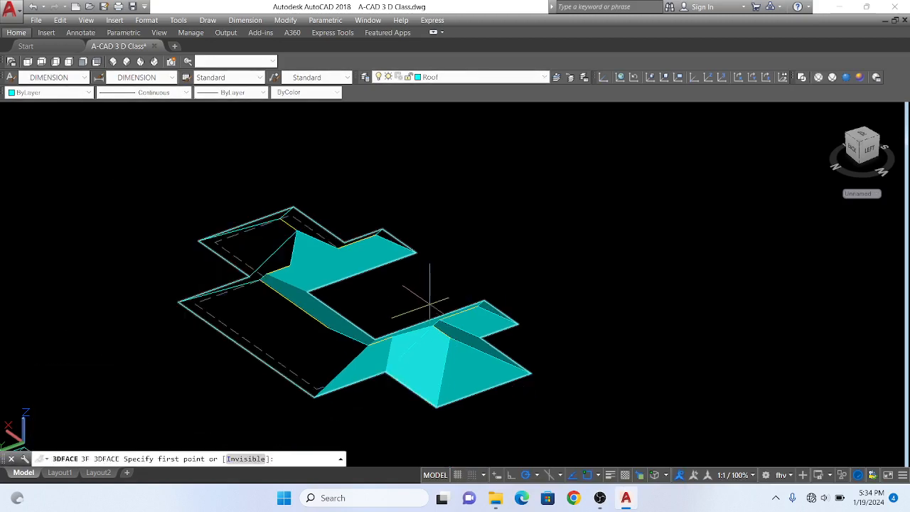
key("Escape")
- From the west, create a triangular 3D face between the back west eave corner, main ridge's west end and west short ridge's back end
type("3do")
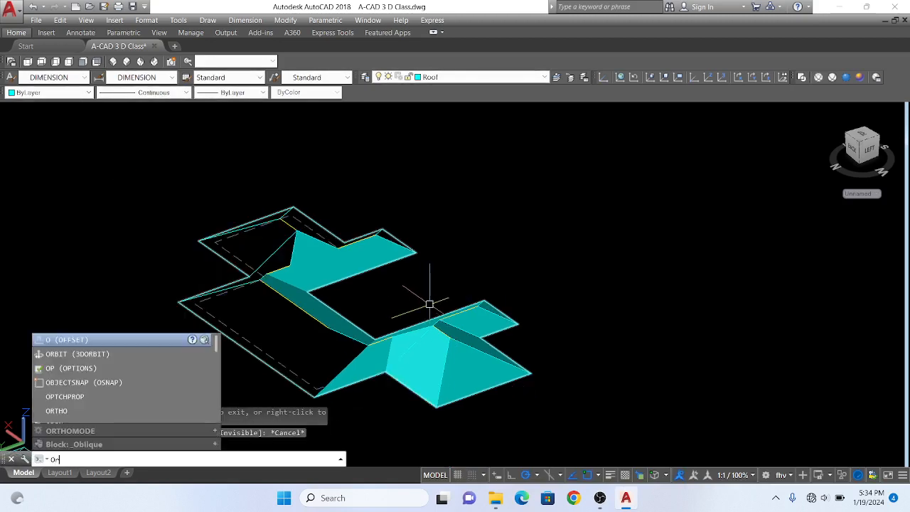
key("Return")
left_click_drag(435, 296, 413, 314)
scroll(384, 341, "up", 4)
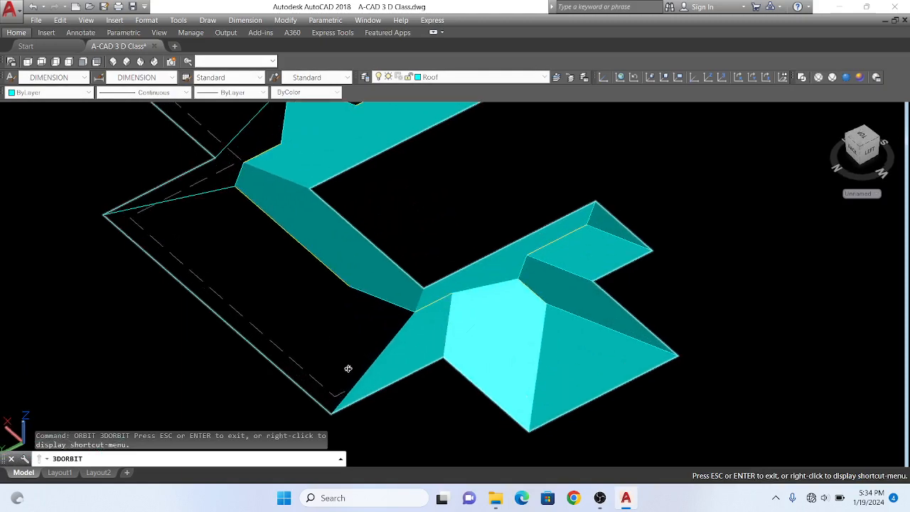
scroll(352, 367, "down", 2)
scroll(362, 362, "up", 2)
scroll(362, 361, "up", 2)
left_click_drag(358, 349, 298, 331)
scroll(335, 327, "up", 1)
key("Escape")
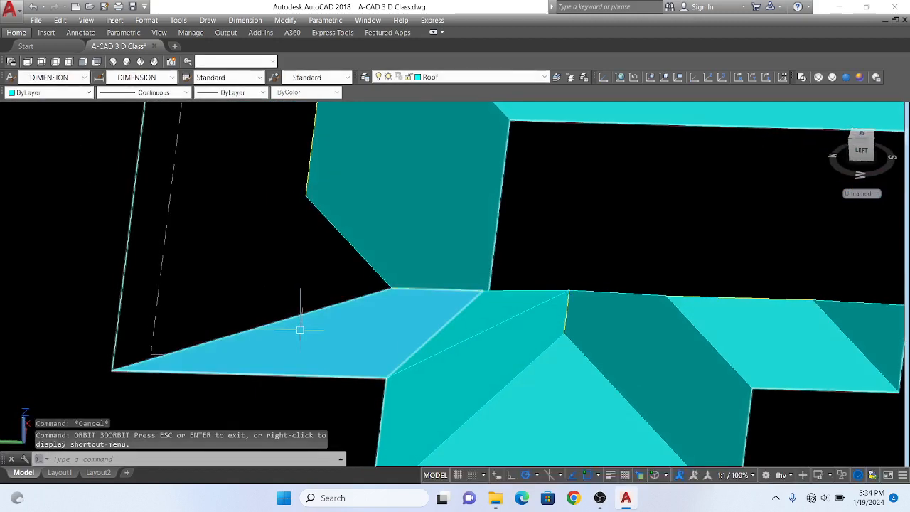
mouse_move(300, 330)
type("3f")
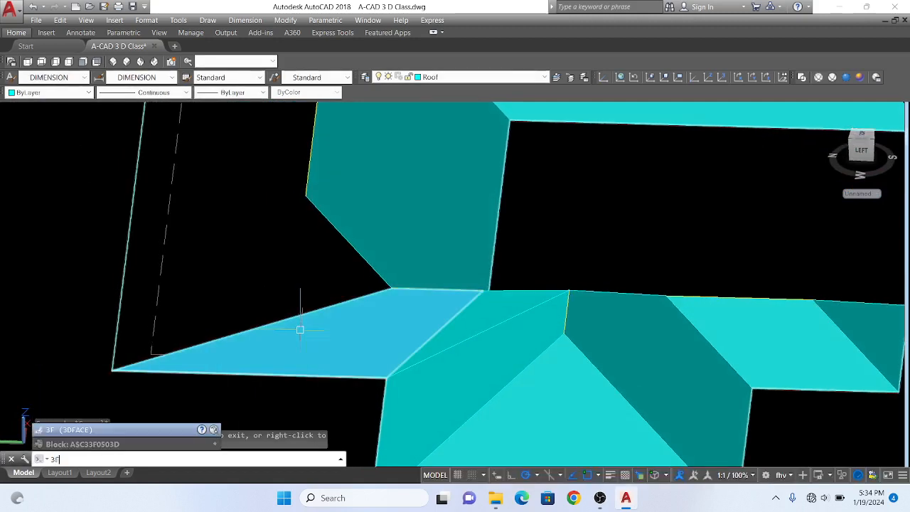
key("Return")
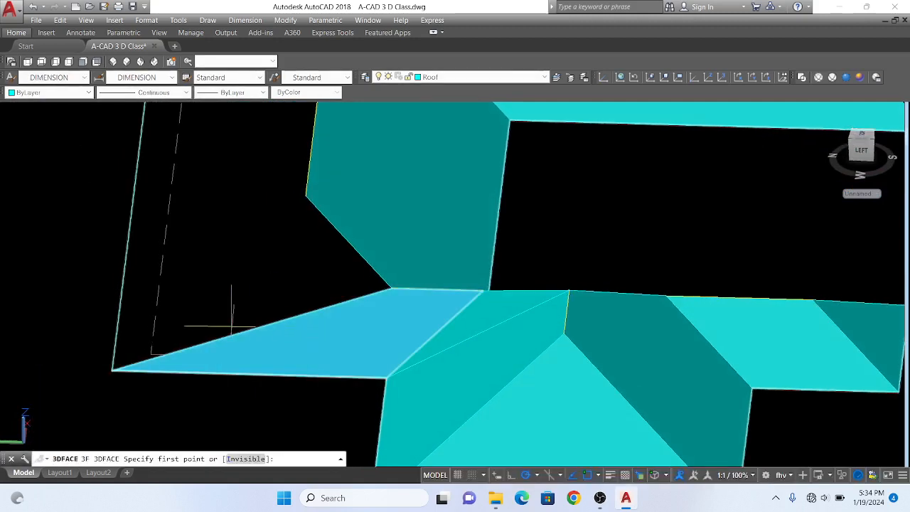
left_click(112, 370)
left_click(307, 196)
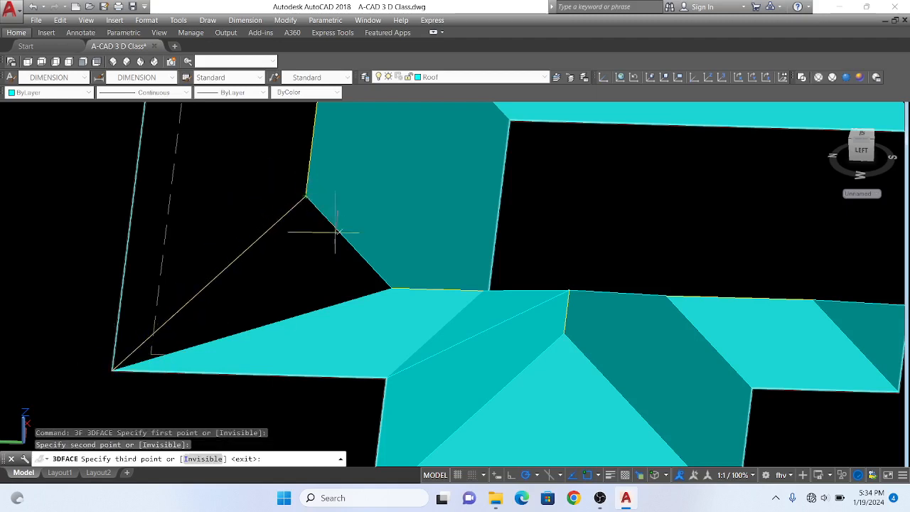
left_click(391, 289)
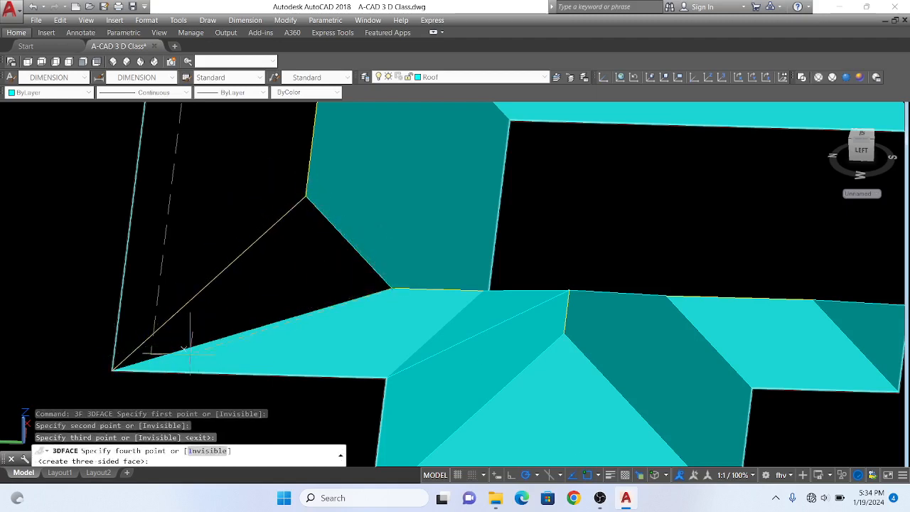
left_click(112, 370)
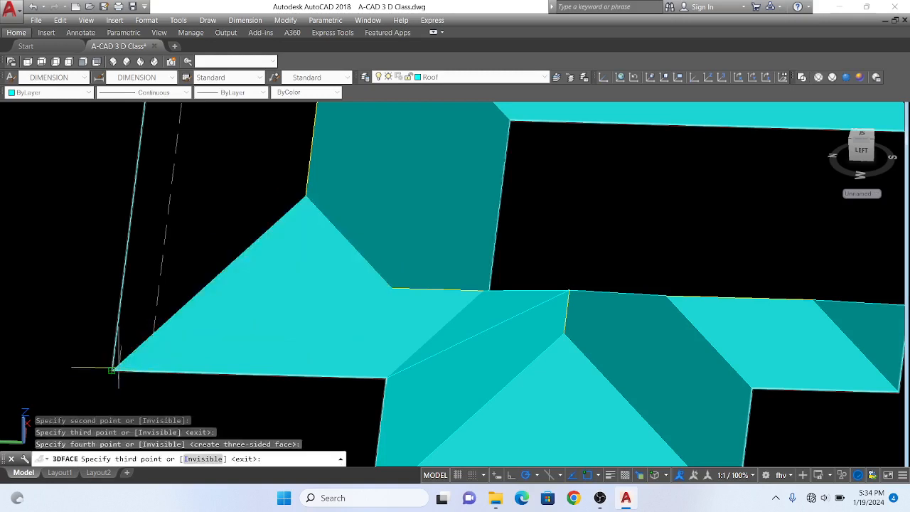
key("Return")
- From the front, create a triangular 3D face on the east projection's front hip end, between its two front eave corners and ridge end
mouse_move(387, 291)
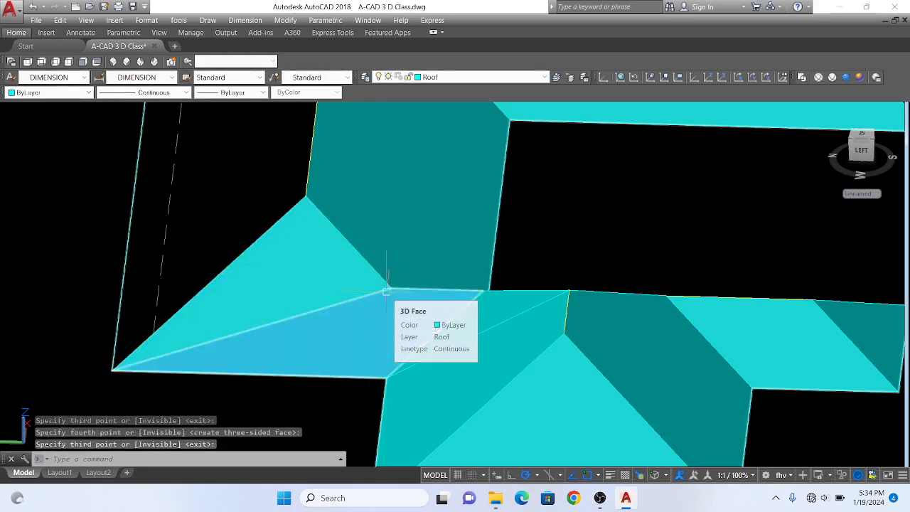
type("orbit")
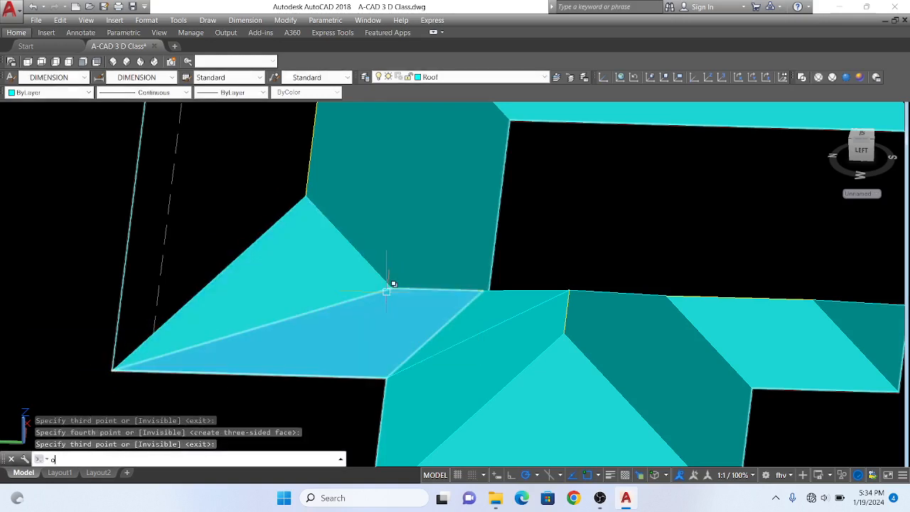
key("Return")
left_click_drag(398, 282, 392, 372)
scroll(390, 328, "up", 5)
scroll(381, 375, "down", 6)
scroll(598, 338, "up", 3)
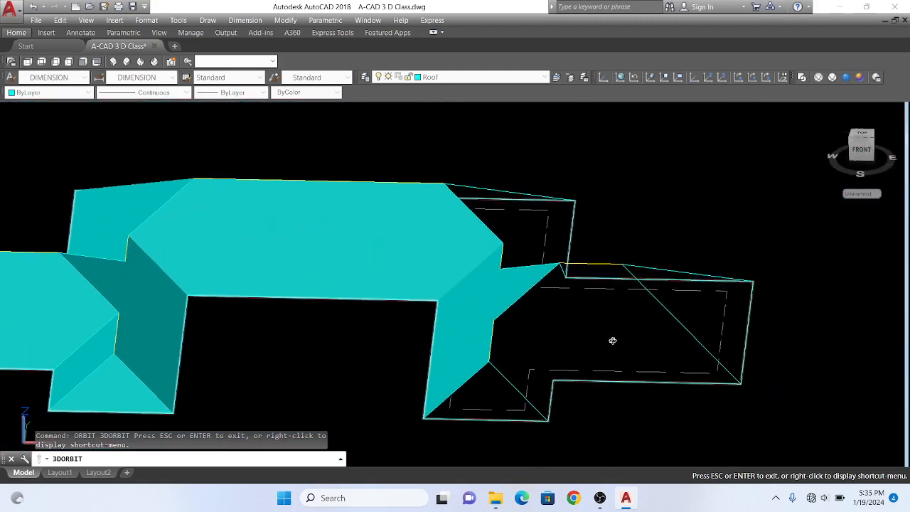
key("Escape")
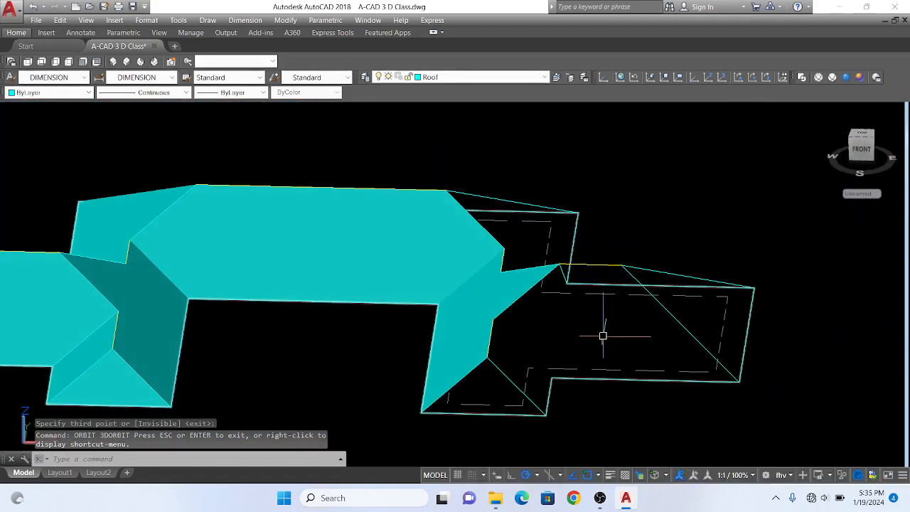
type("3f")
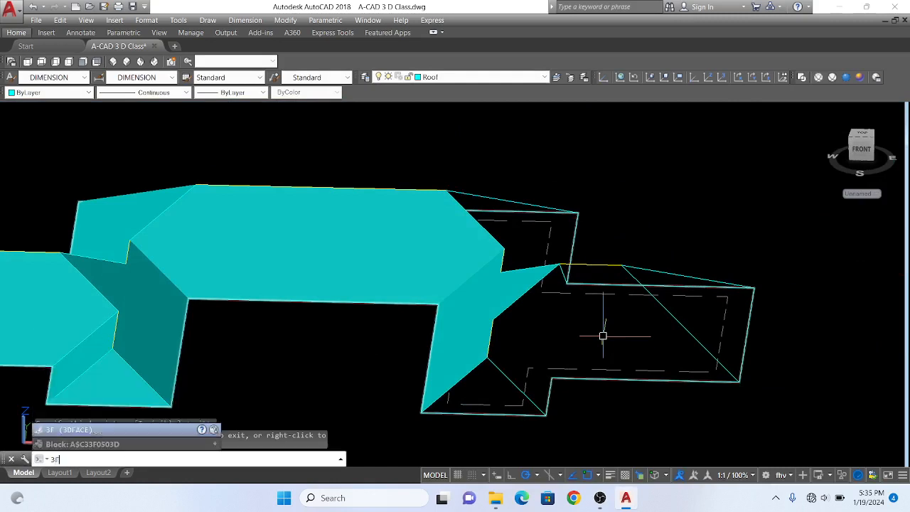
key("Return")
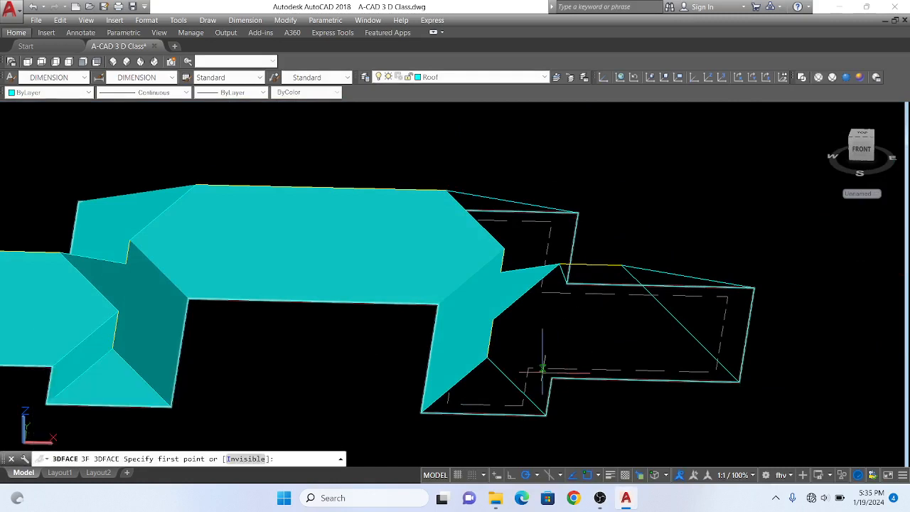
left_click(420, 412)
left_click(488, 359)
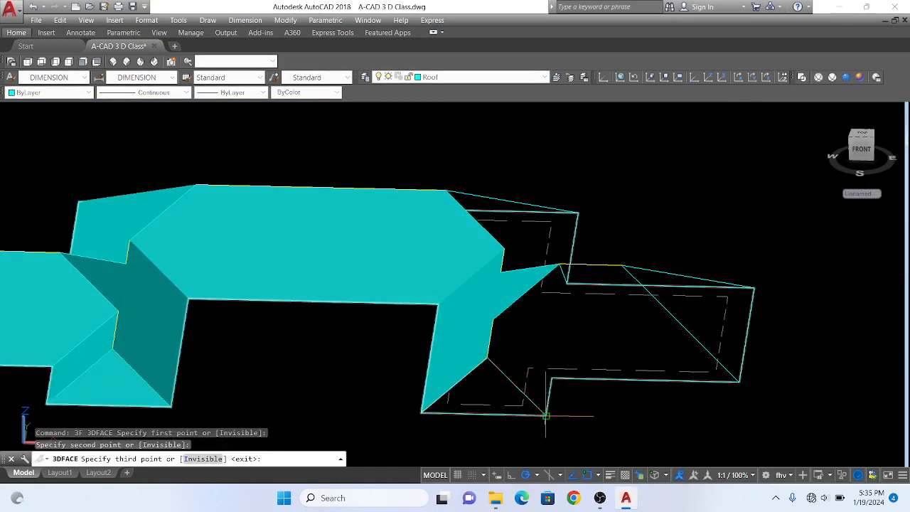
left_click(545, 415)
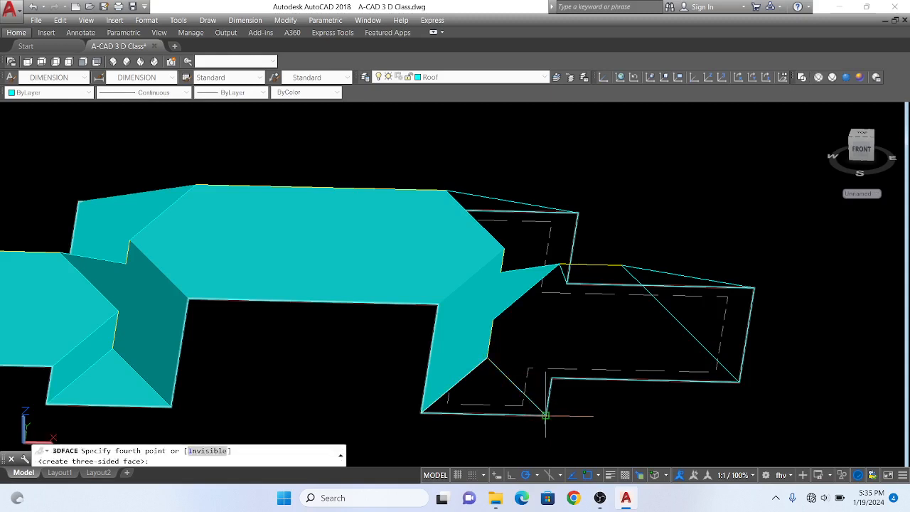
left_click(420, 413)
key("Return")
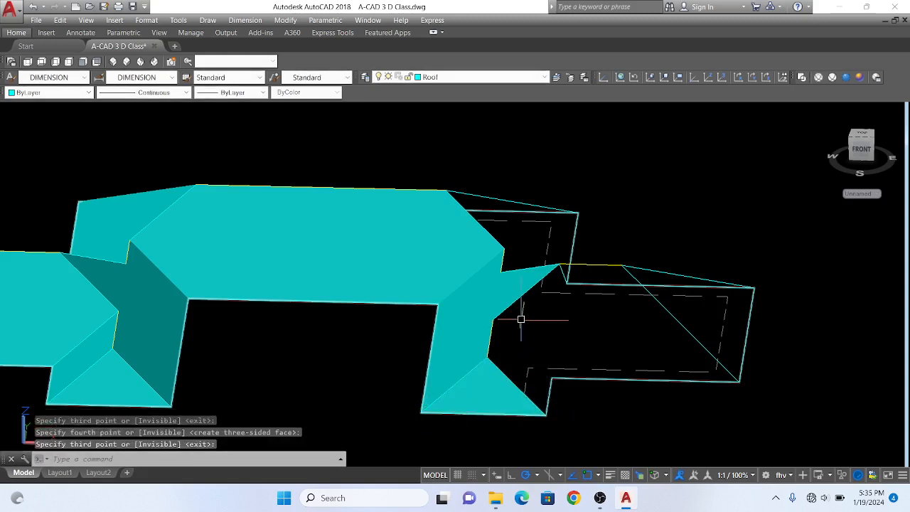
- Create a four-sided 3D face on the east wing's front slope, between its ridge ends, inner eave corner and front east eave corner
key("Return")
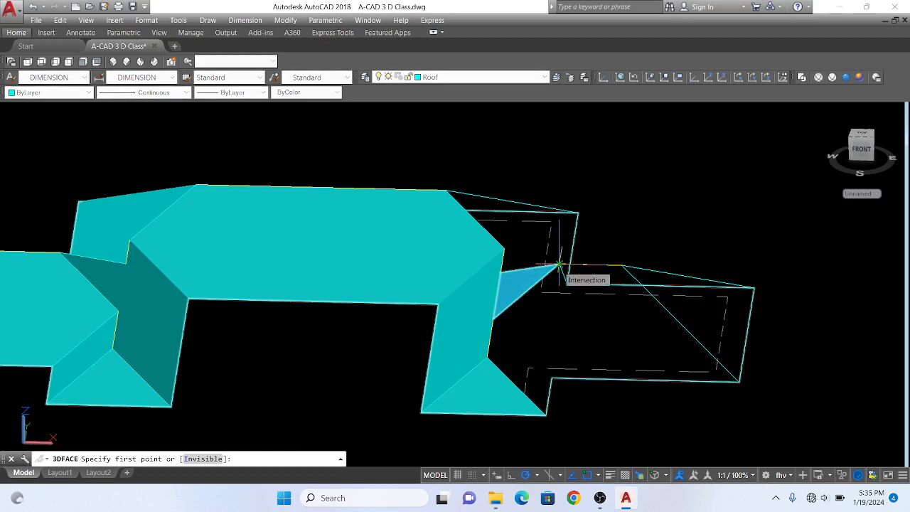
left_click(560, 264)
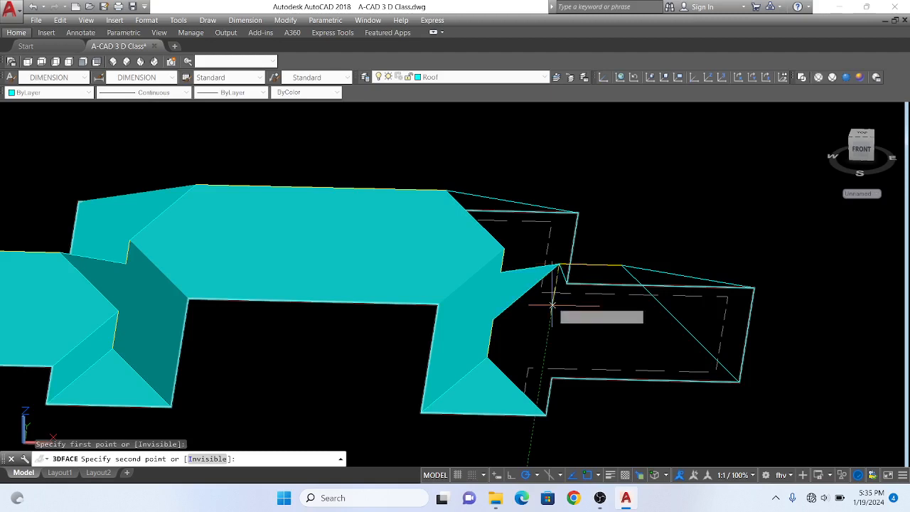
left_click(552, 378)
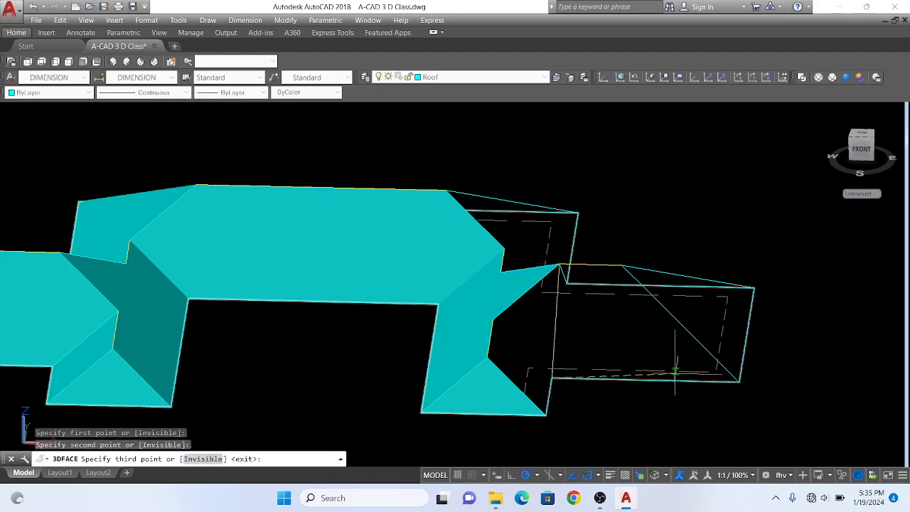
left_click(741, 382)
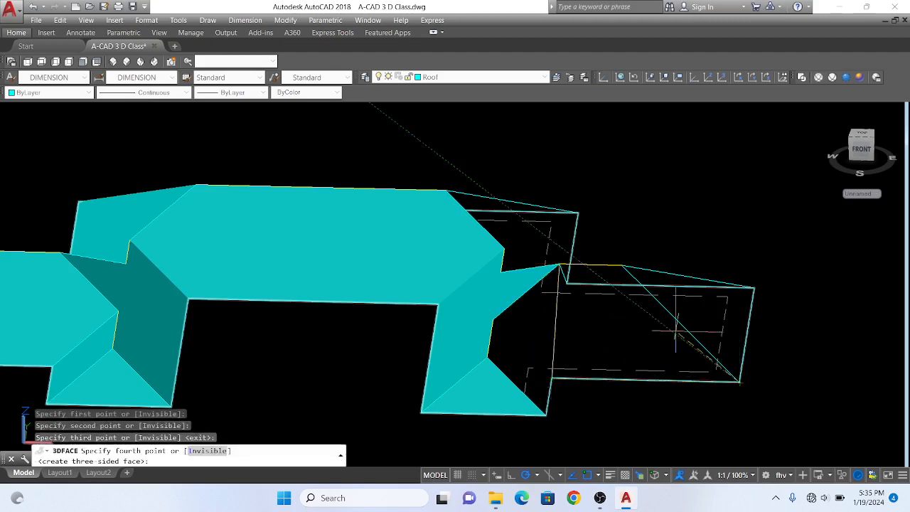
left_click(622, 266)
key("Return")
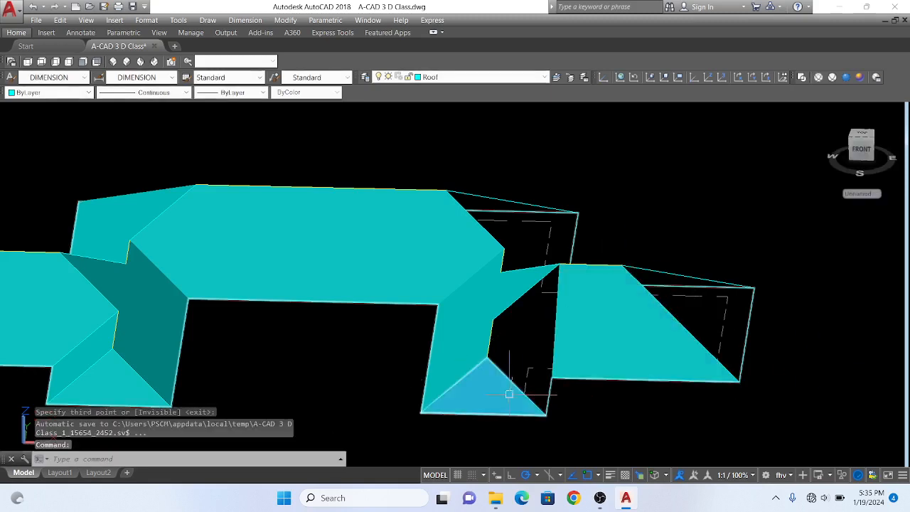
- From the southeast, create a triangular 3D face on the east wing's hip end, between its two east eave corners and ridge end
key("Return")
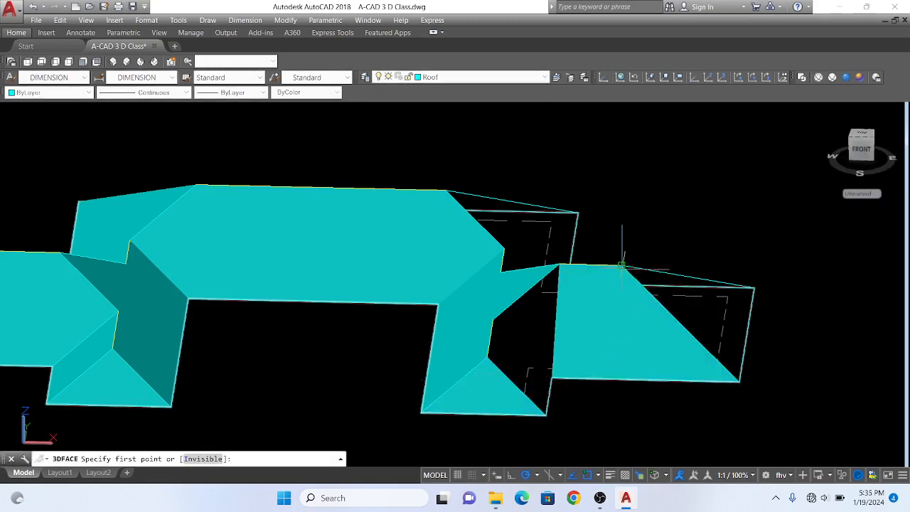
key("Escape")
type("OR")
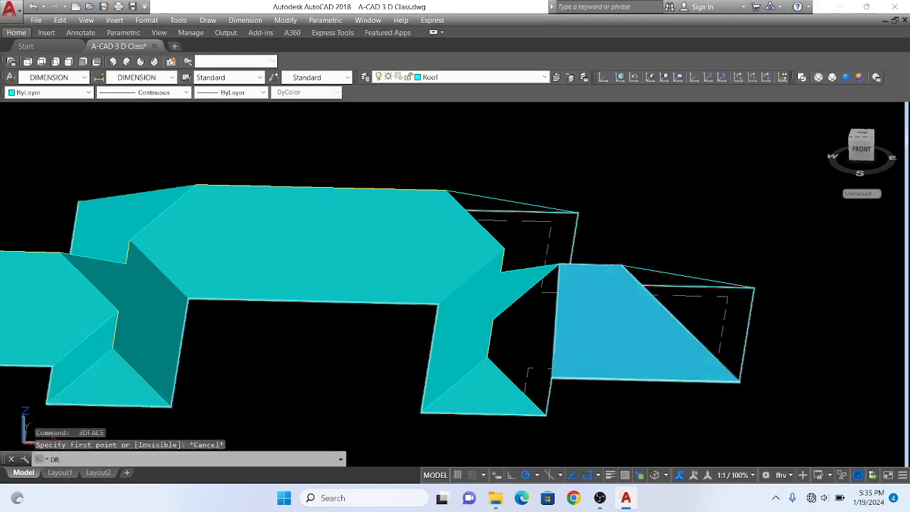
key("Return")
left_click_drag(605, 312, 577, 358)
key("Escape")
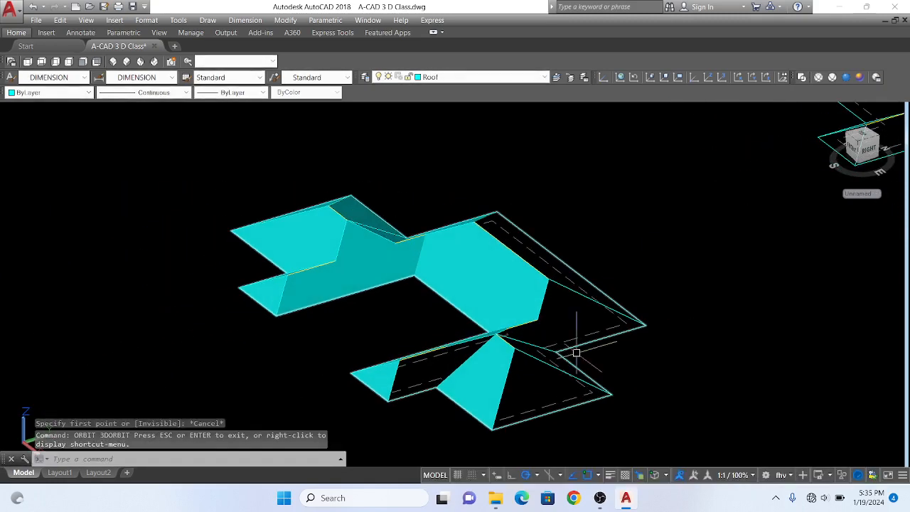
type("3F")
key("Return")
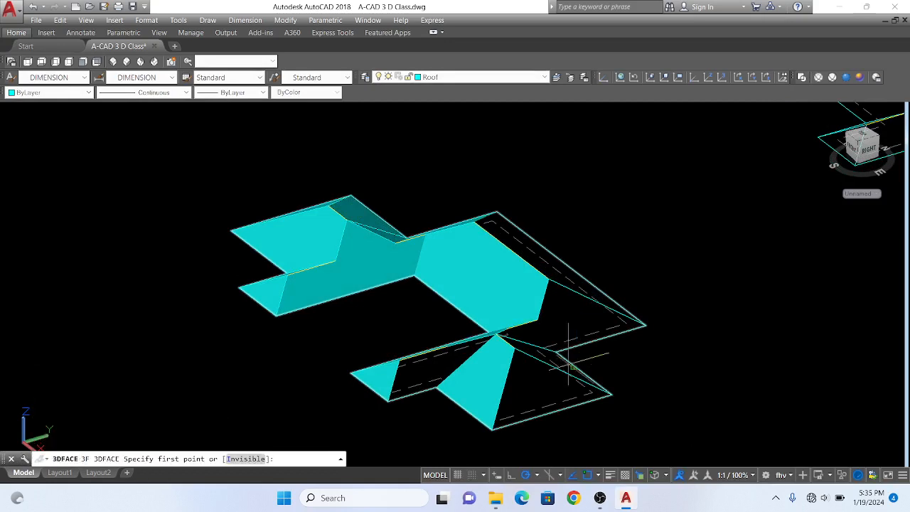
left_click(492, 430)
left_click(513, 348)
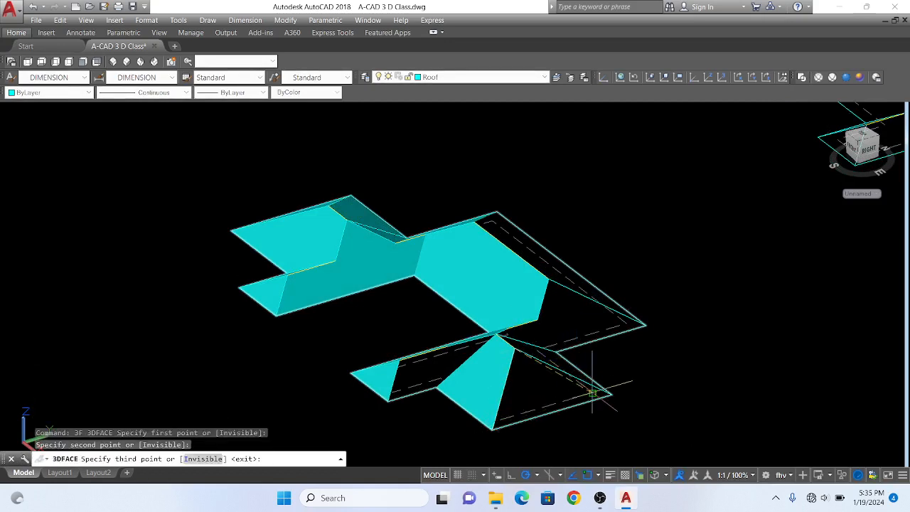
left_click(612, 394)
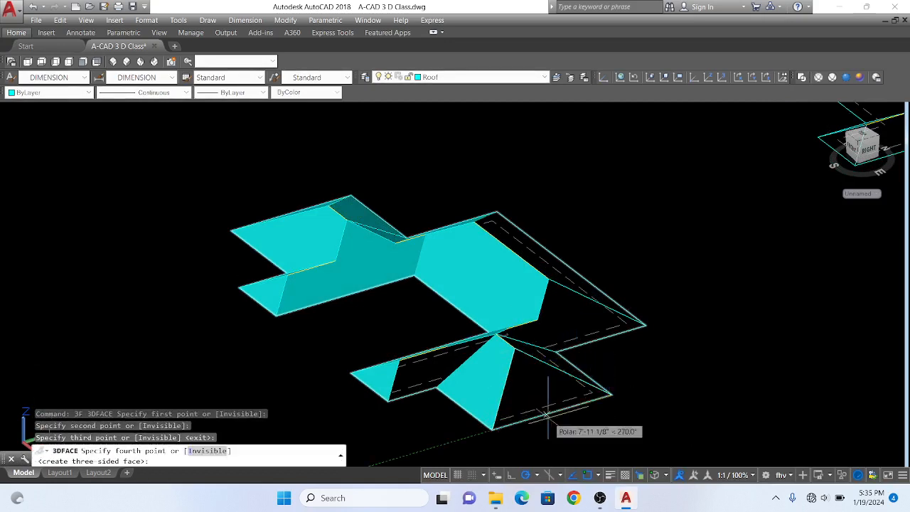
left_click(492, 429)
key("Return")
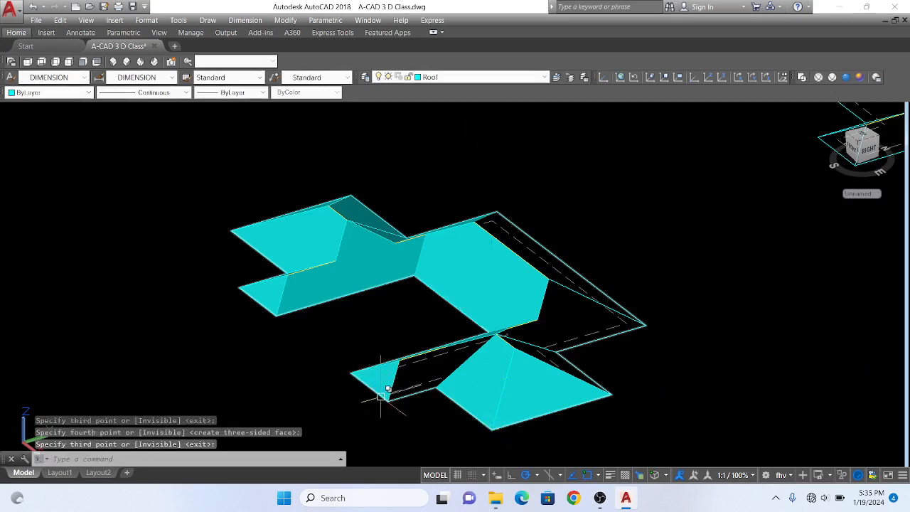
- Create a four-sided 3D face on the east projection's east slope, through its front eave corner, ridge front end, wing ridge's west end and inner corner
scroll(385, 369, "up", 3)
key("Return")
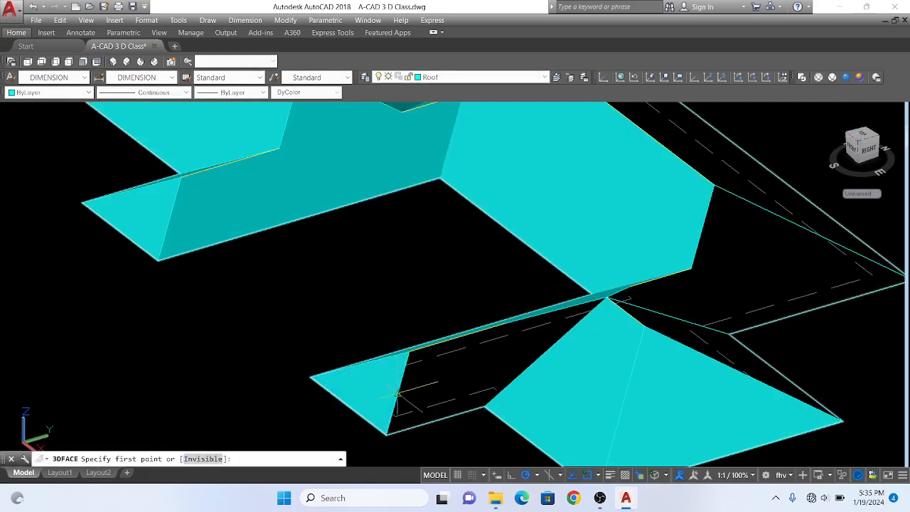
left_click(388, 434)
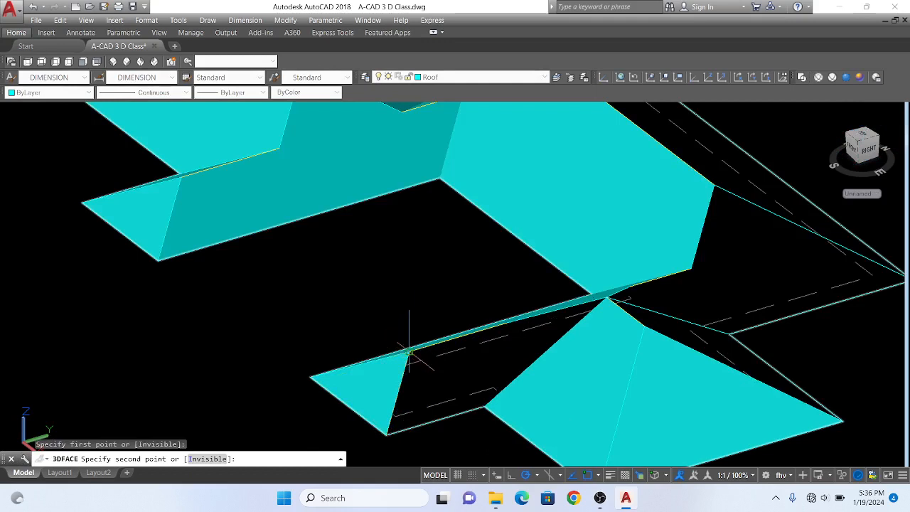
left_click(409, 351)
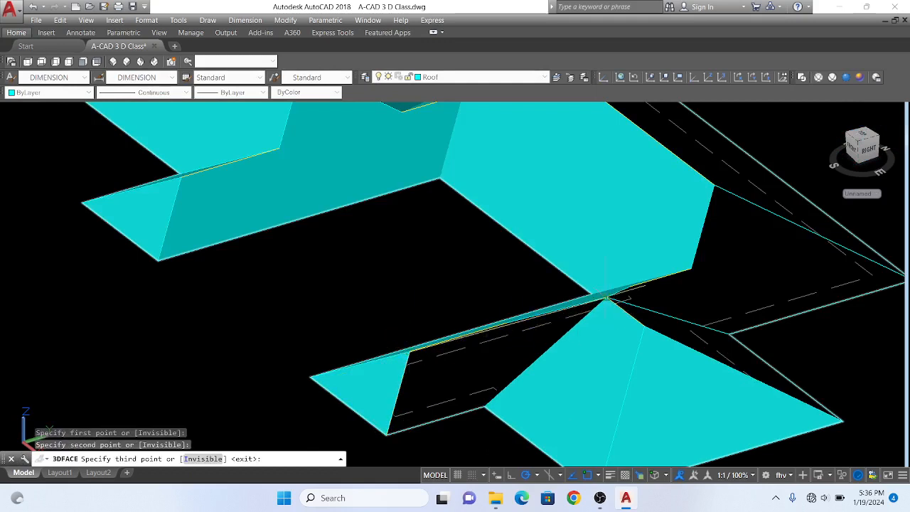
left_click(606, 297)
left_click(483, 407)
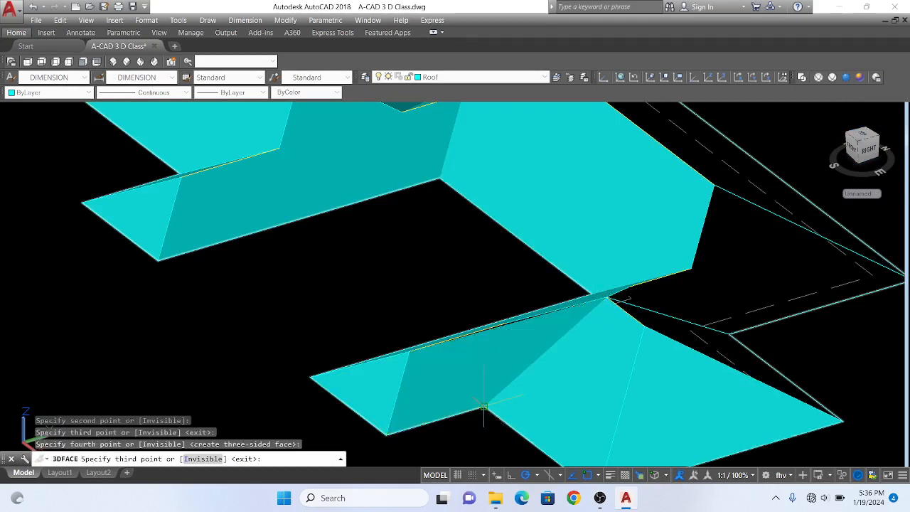
- Erase the four-sided 3D face on the east projection's east slope
scroll(504, 324, "up", 3)
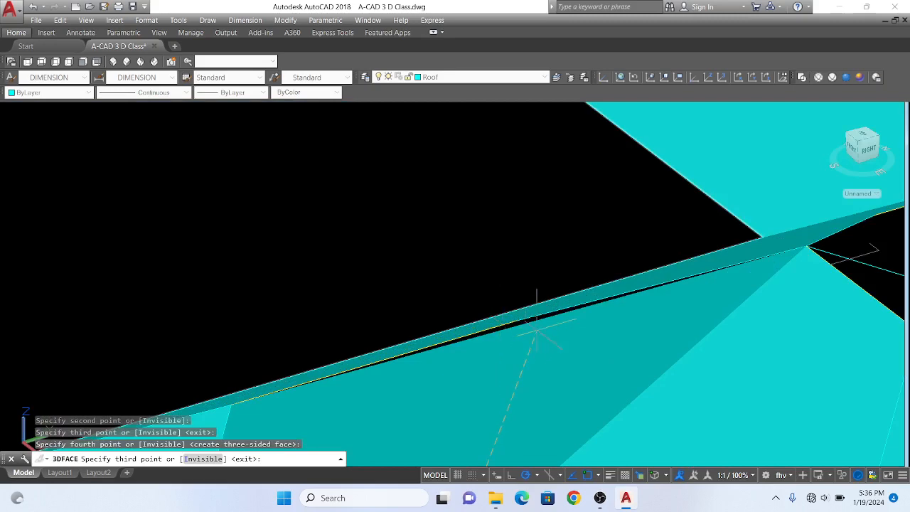
key("Escape")
left_click(554, 354)
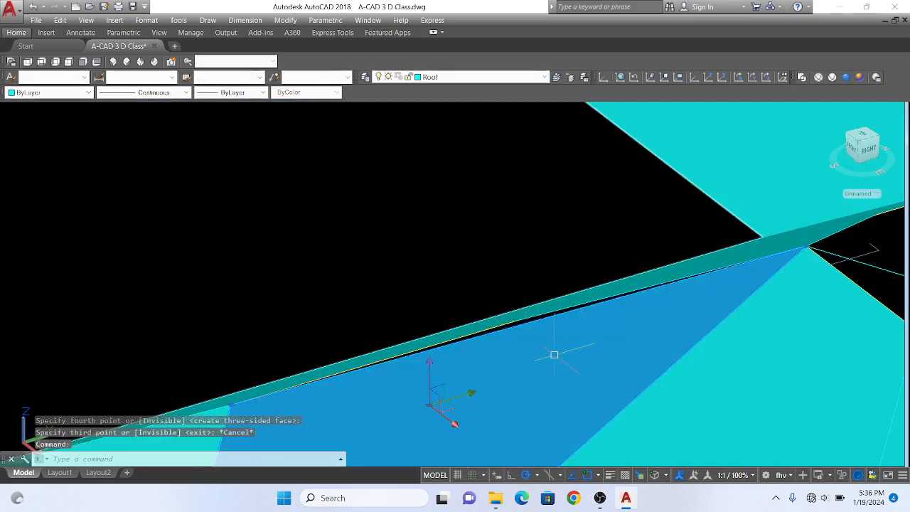
key("Delete")
scroll(552, 356, "down", 3)
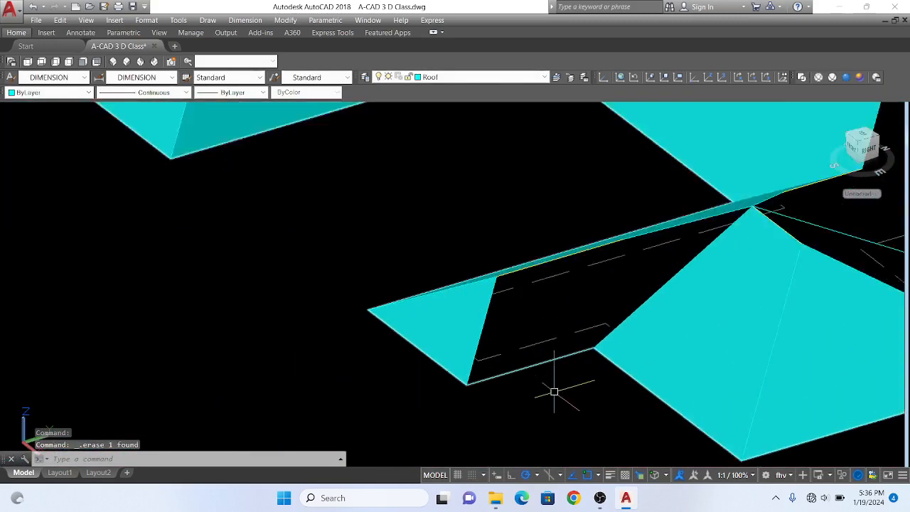
scroll(554, 392, "up", 2)
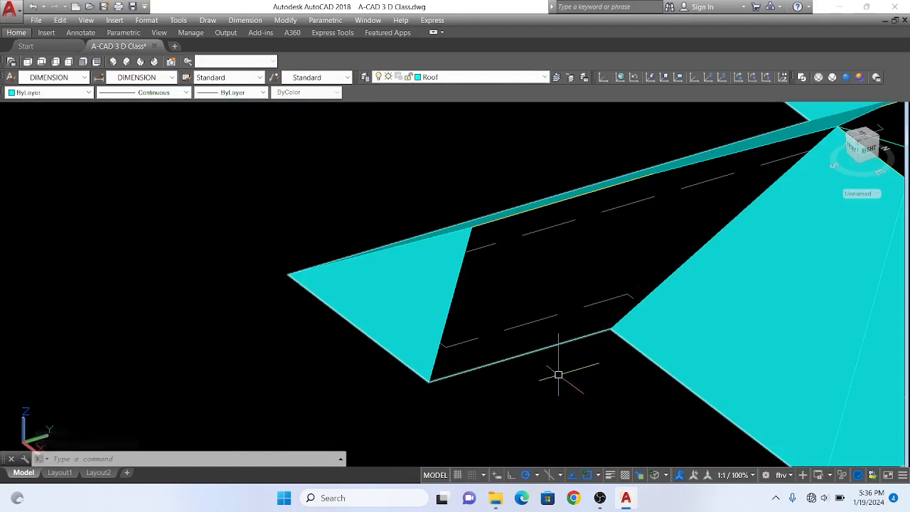
type("3f")
key("Return")
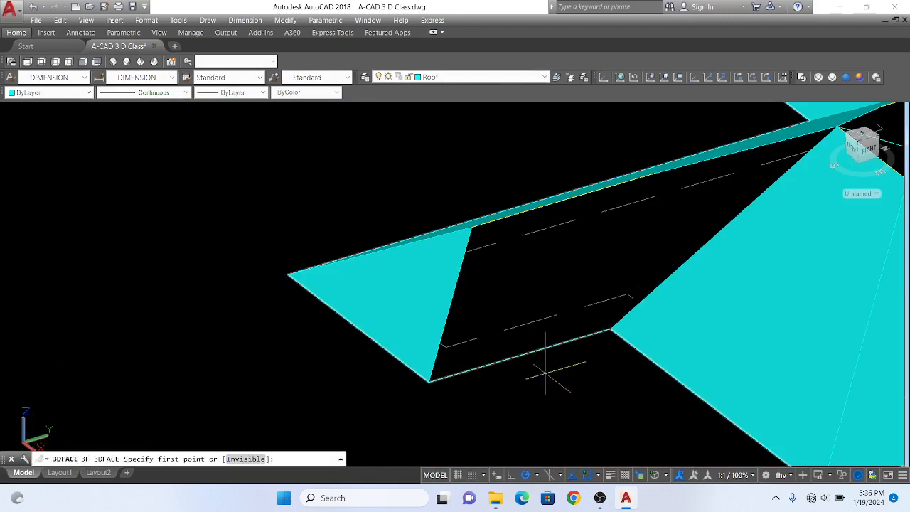
left_click(429, 383)
left_click(471, 227)
scroll(471, 227, "down", 2)
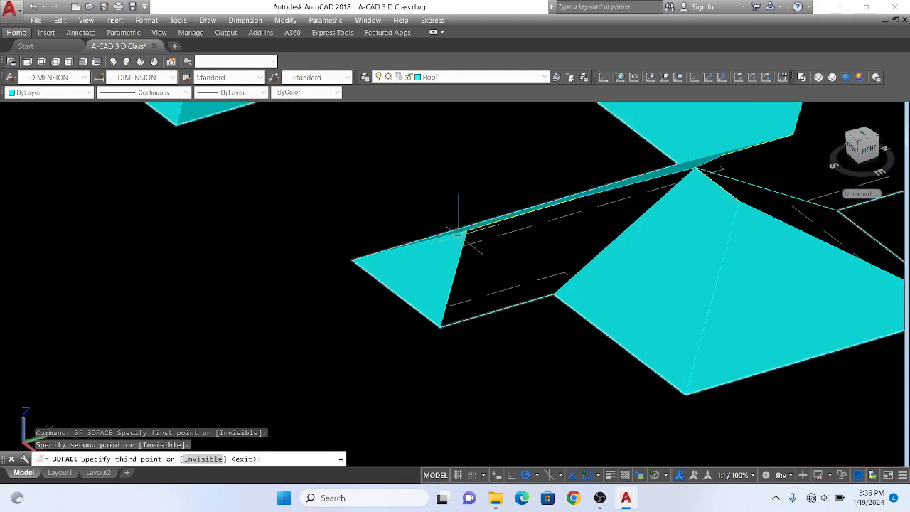
scroll(697, 166, "up", 3)
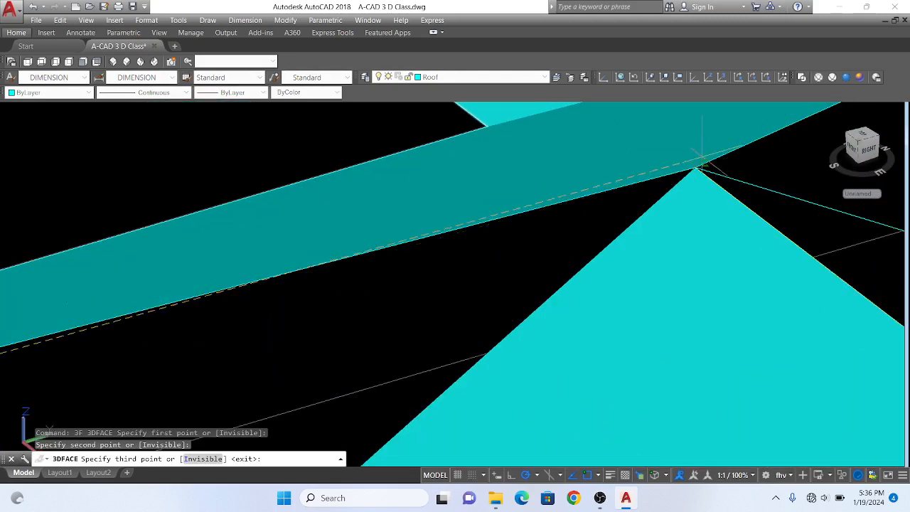
left_click(696, 168)
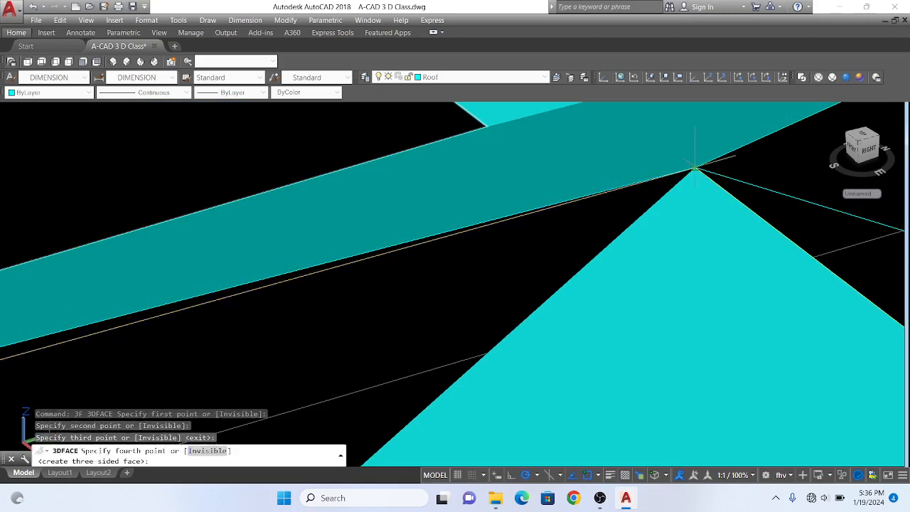
key("Escape")
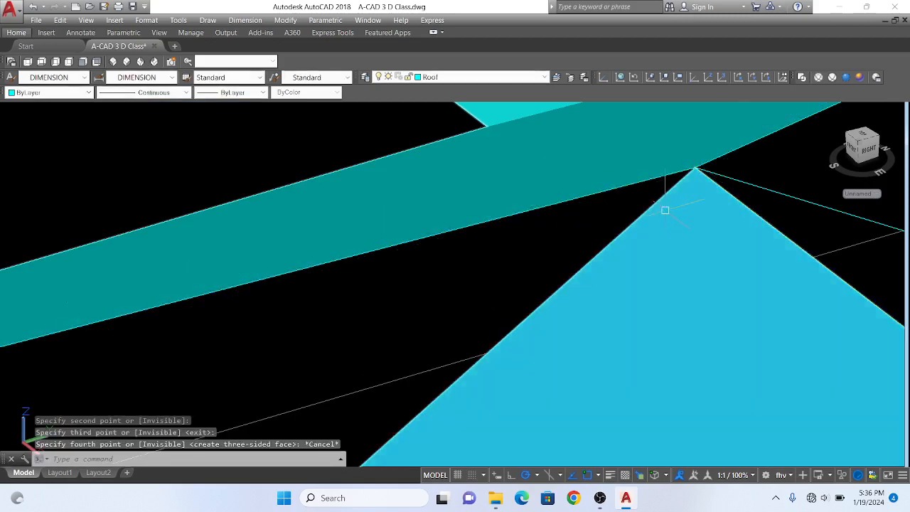
- Erase the four-sided 3D face on the east wing's front slope
scroll(679, 205, "down", 1)
type("3f")
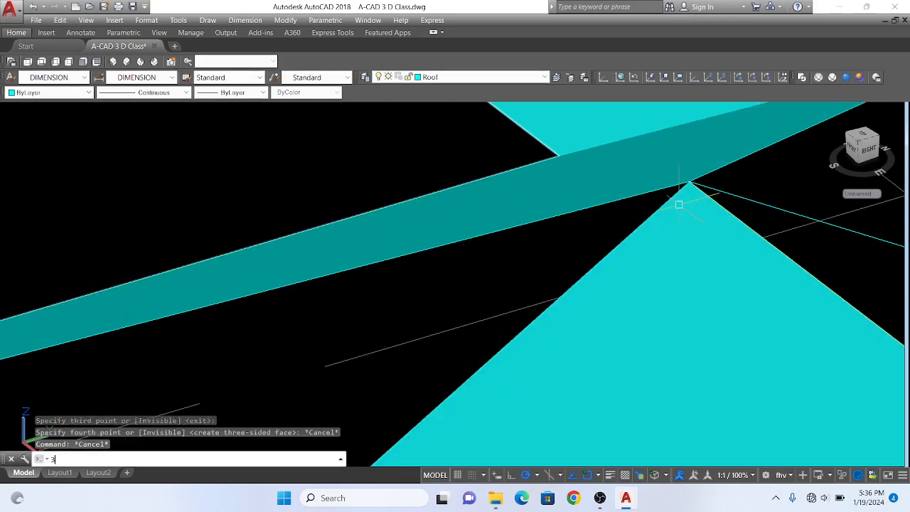
key("Return")
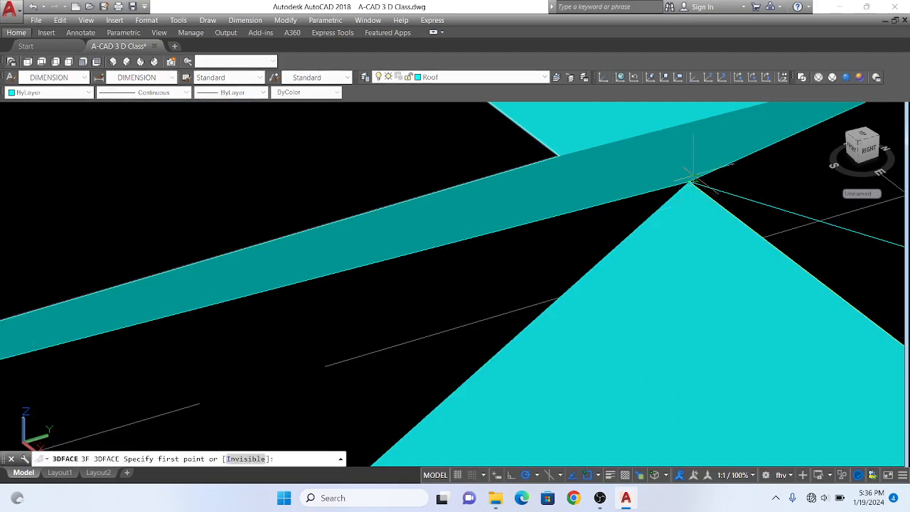
scroll(690, 182, "down", 5)
scroll(684, 182, "up", 2)
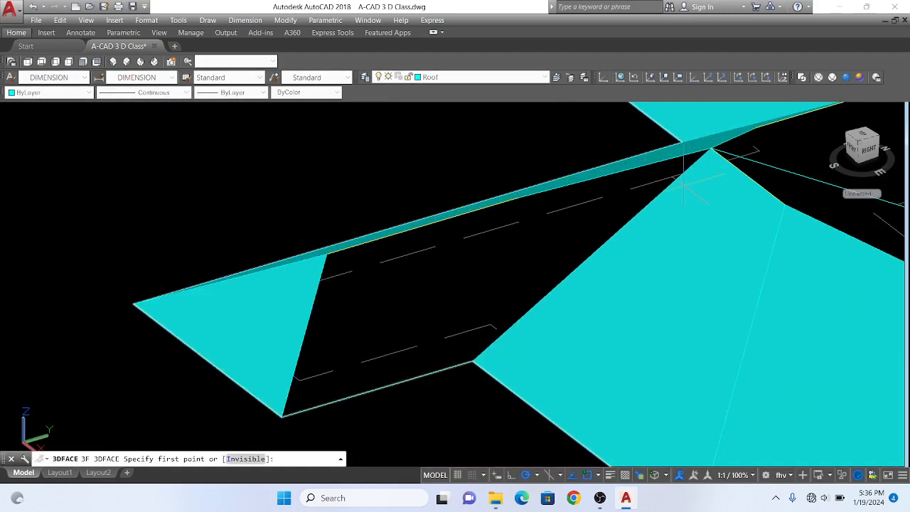
key("Escape")
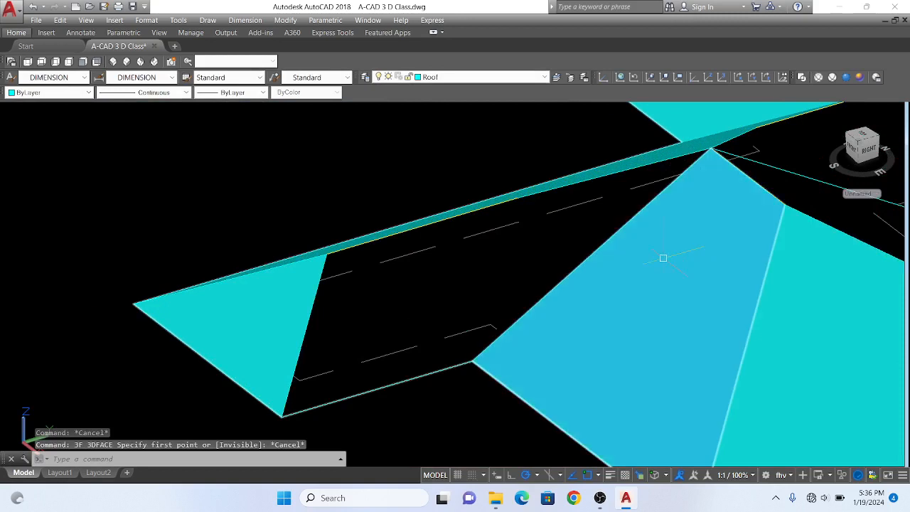
left_click(663, 258)
key("Delete")
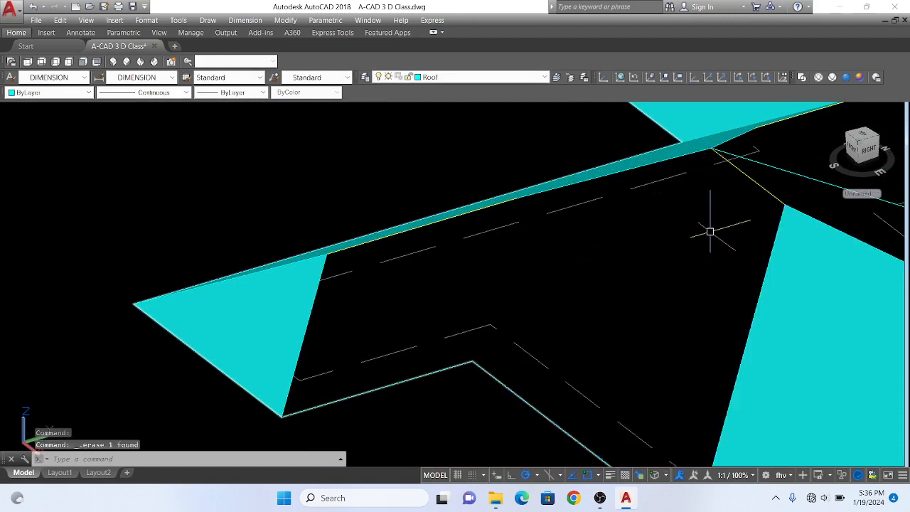
- Create a four-sided 3D face from the east wing ridge's west end through the projection's ridge front end, front east eave corner and inner corner
type("3f")
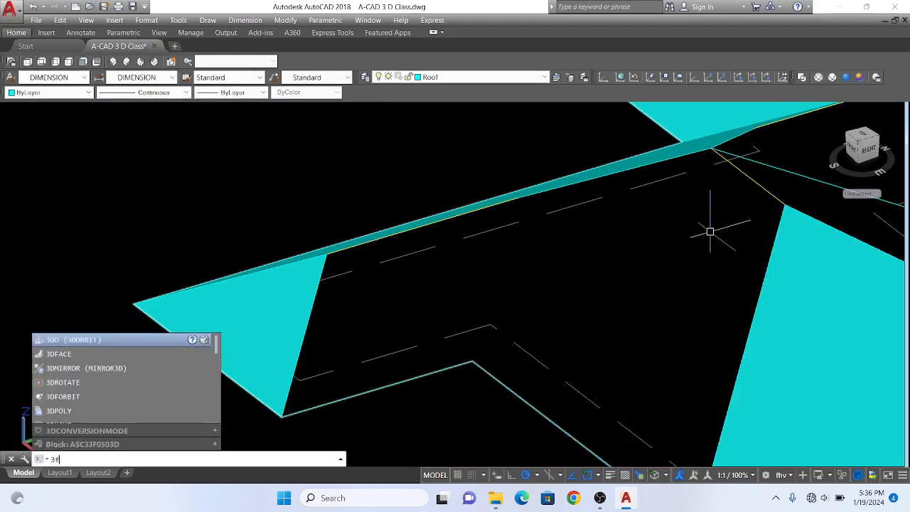
key("Return")
left_click(710, 150)
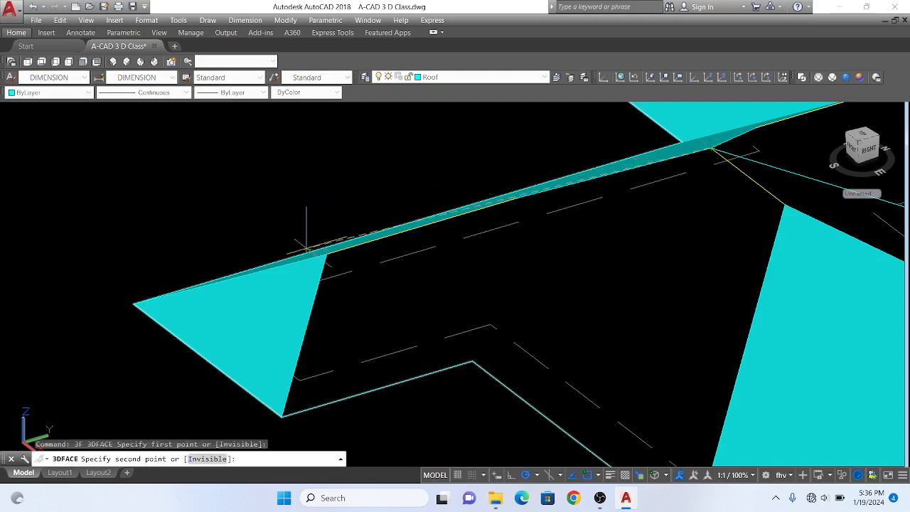
left_click(325, 254)
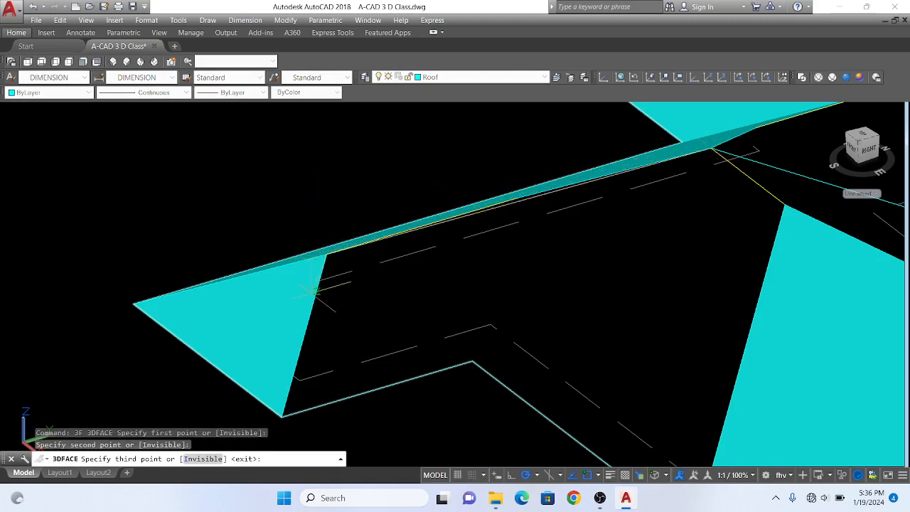
left_click(282, 416)
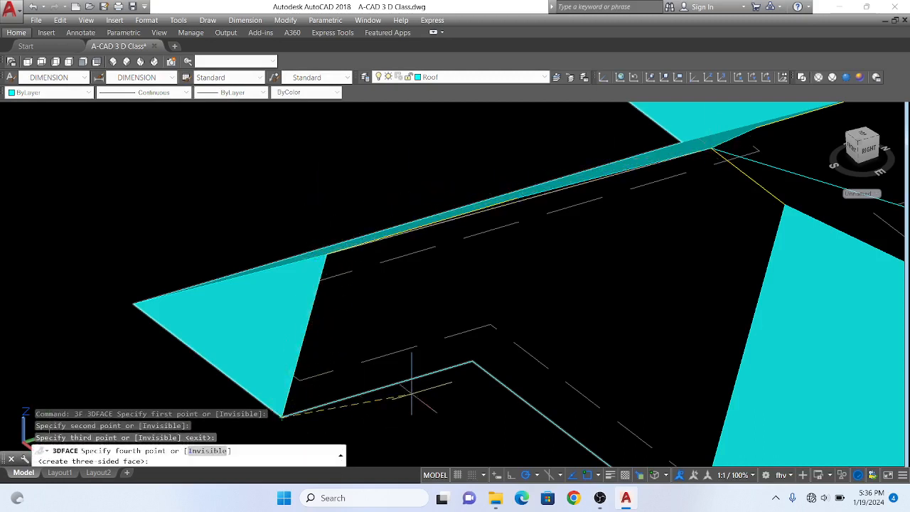
left_click(473, 361)
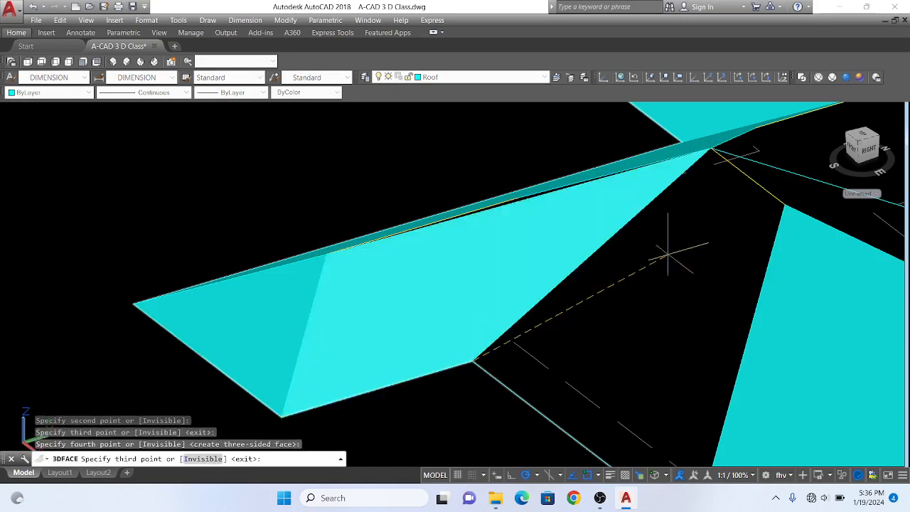
- Erase the four-sided 3D face on the east projection's east slope
key("Return")
left_click(613, 233)
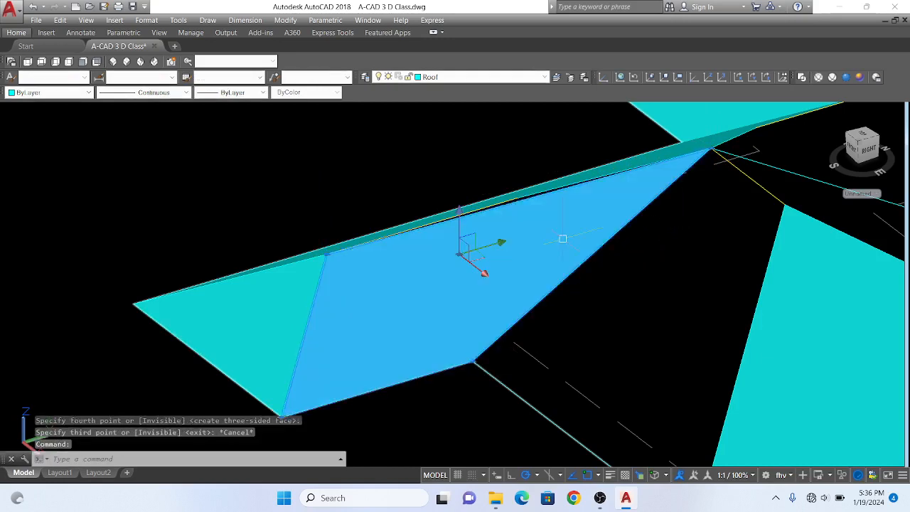
key("Delete")
- Create a four-sided 3D face on the east wing's front slope through the inner corner, wing ridge's west and east ends, and front east eave corner
type("o")
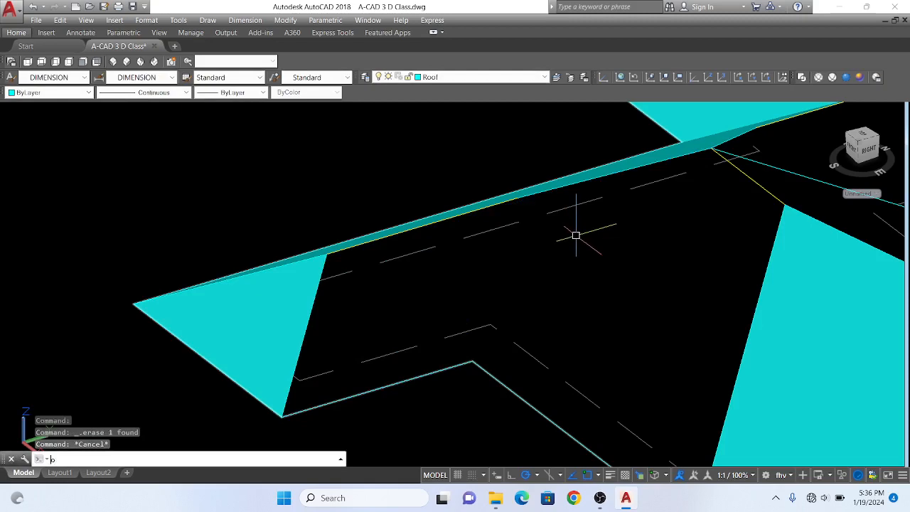
type("rbit")
key("Return")
left_click_drag(576, 236, 567, 189)
key("Escape")
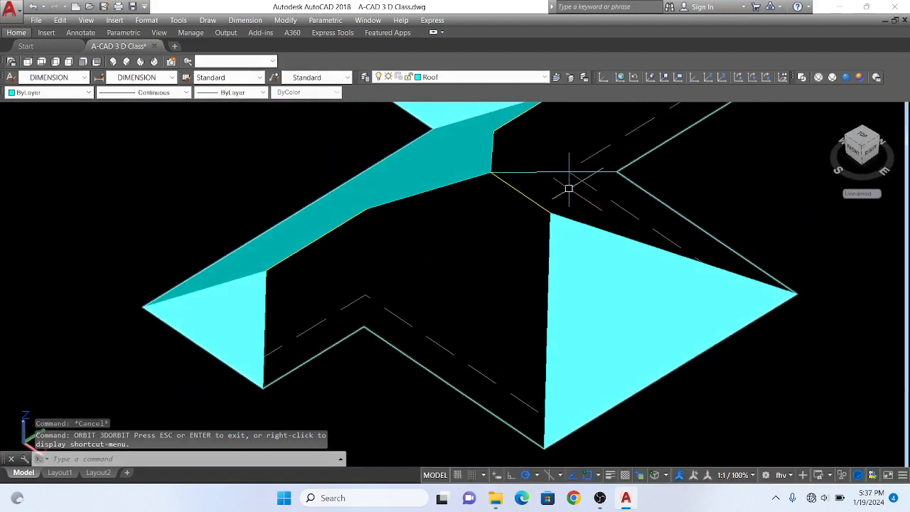
type("3f")
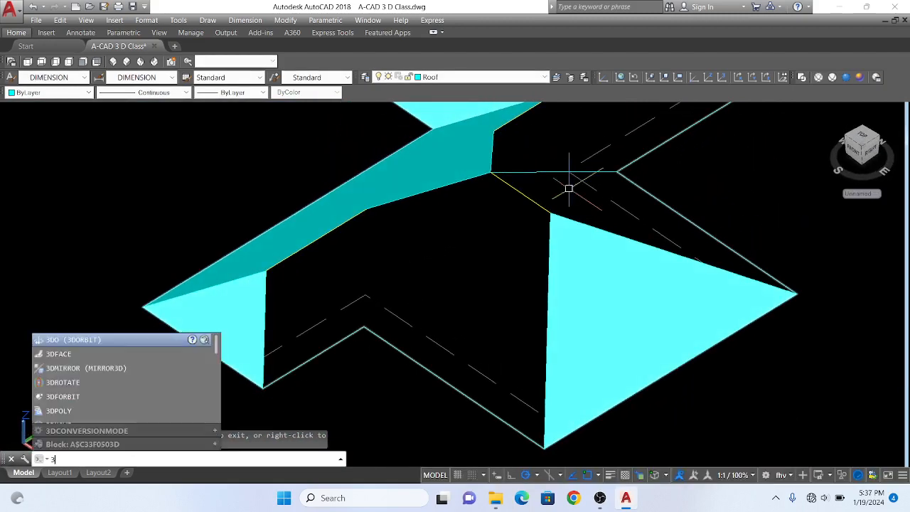
key("Return")
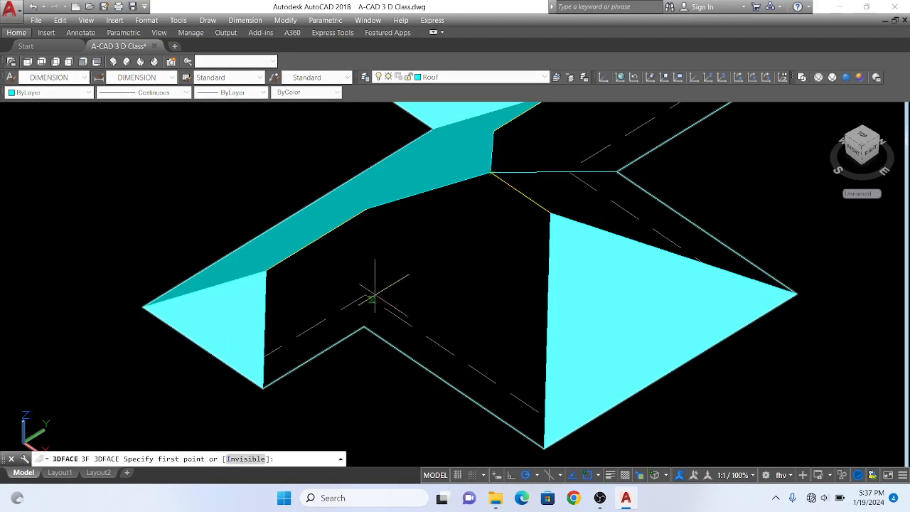
left_click(364, 324)
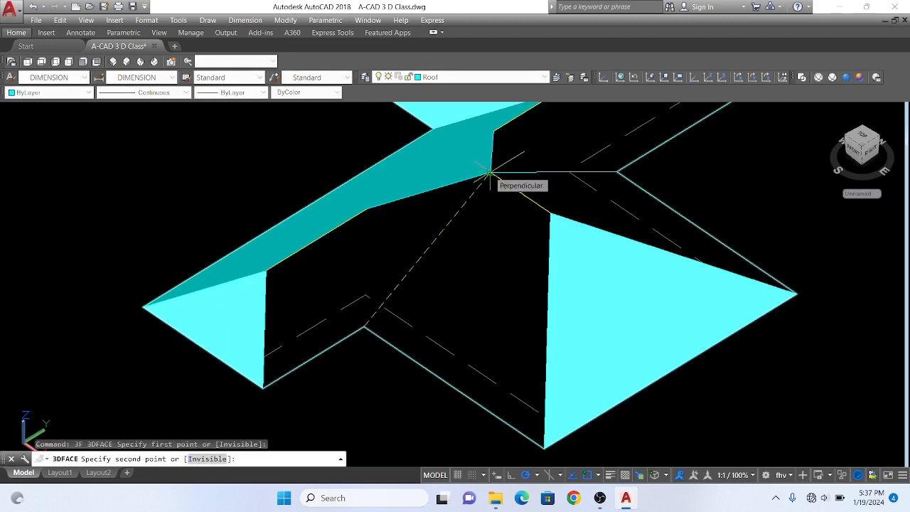
scroll(489, 172, "up", 3)
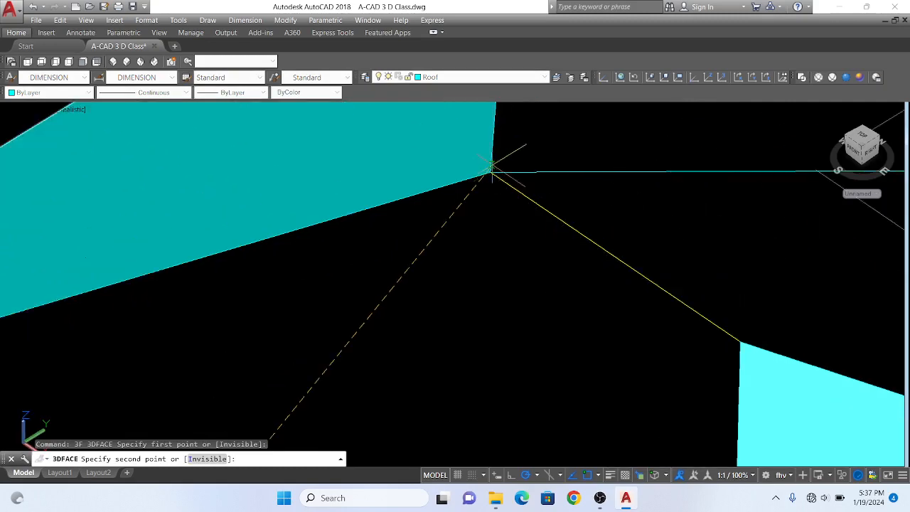
scroll(490, 172, "down", 2)
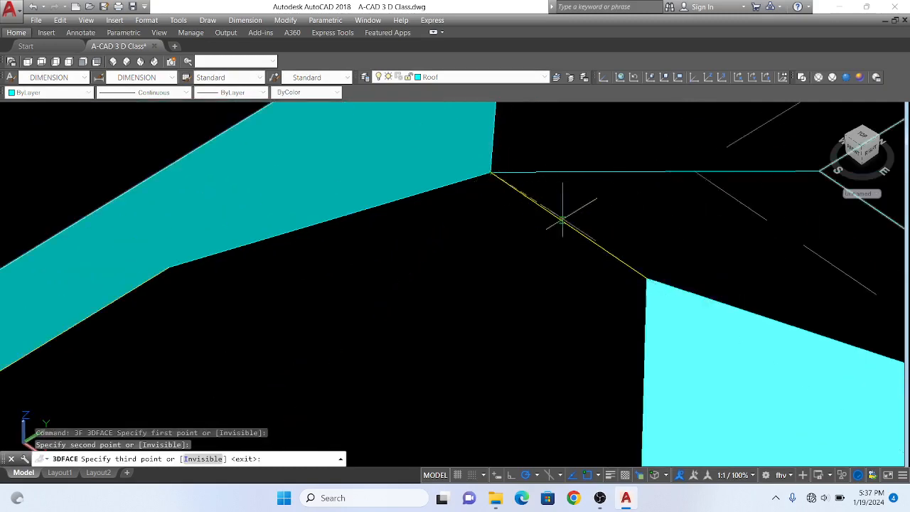
left_click(646, 278)
scroll(628, 247, "down", 3)
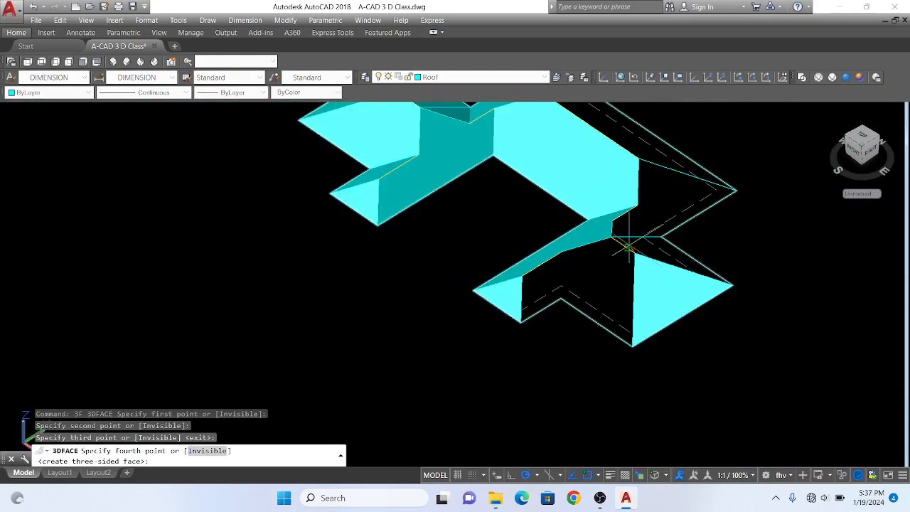
left_click(633, 347)
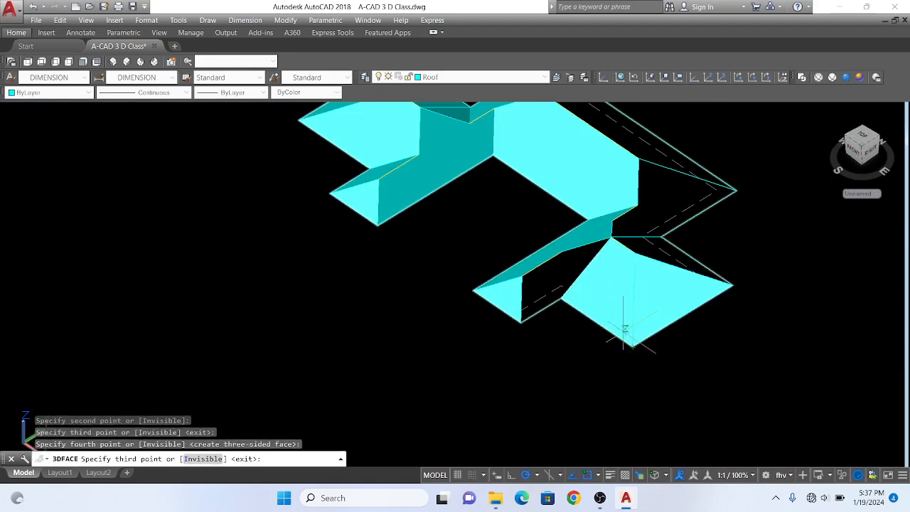
key("Return")
- Create a four-sided 3D face through the projection's front eave corner, inner corner, wing ridge's west end and projection ridge's rear end
scroll(573, 288, "up", 2)
key("Return")
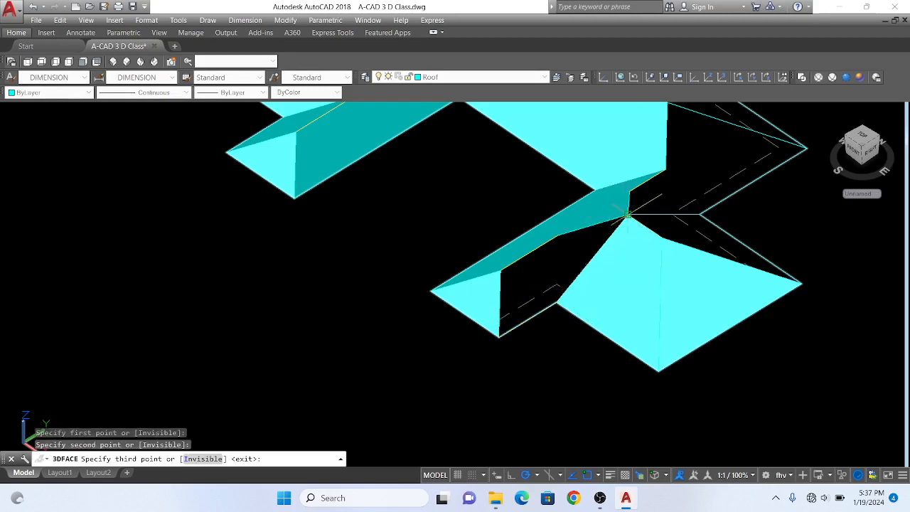
left_click(627, 214)
left_click(558, 235)
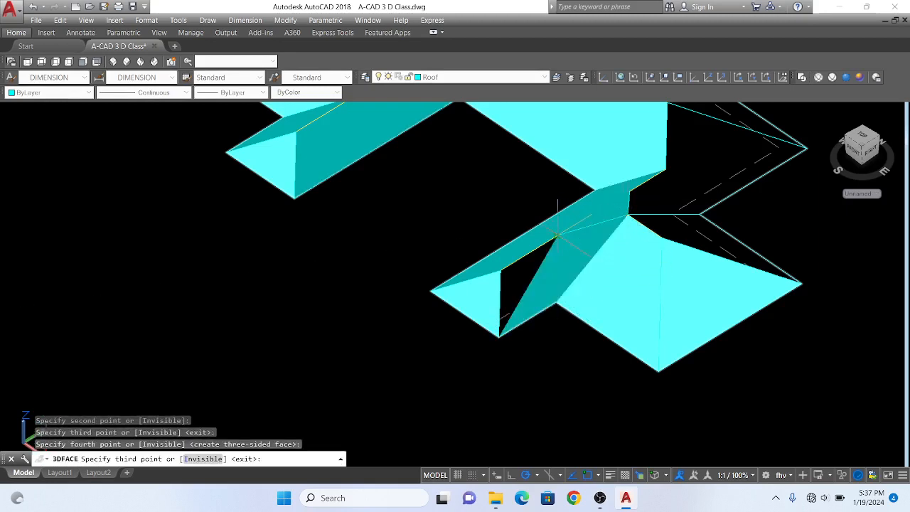
key("Return")
- Create a triangular 3D face between both ends of the projection's ridge and its front east eave corner
key("Return")
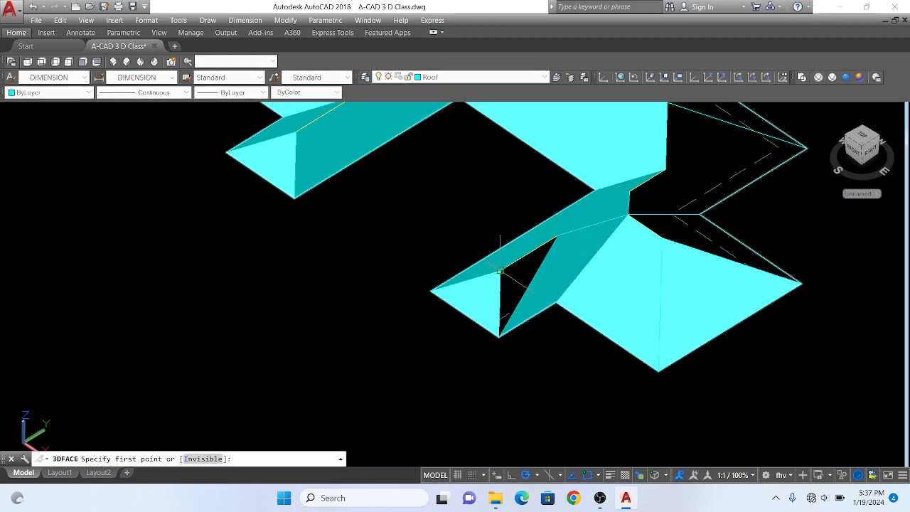
scroll(501, 270, "up", 4)
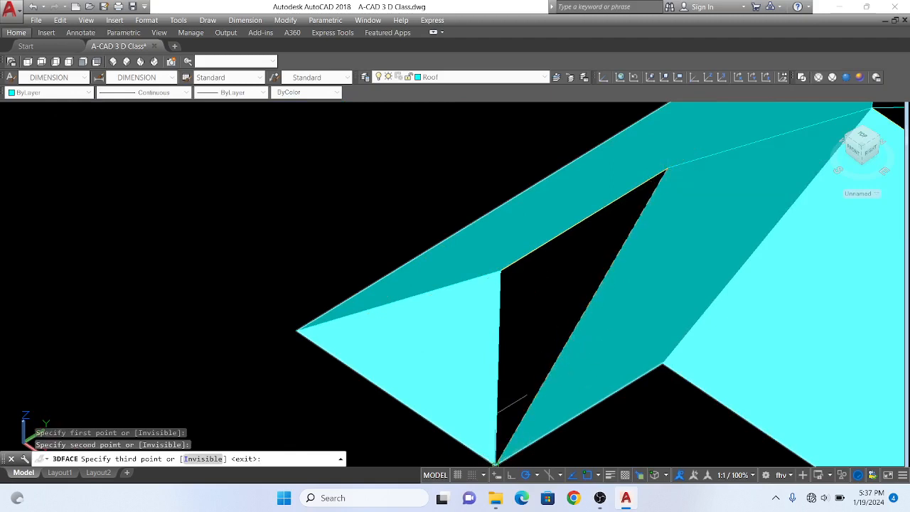
scroll(513, 287, "down", 4)
scroll(506, 340, "up", 6)
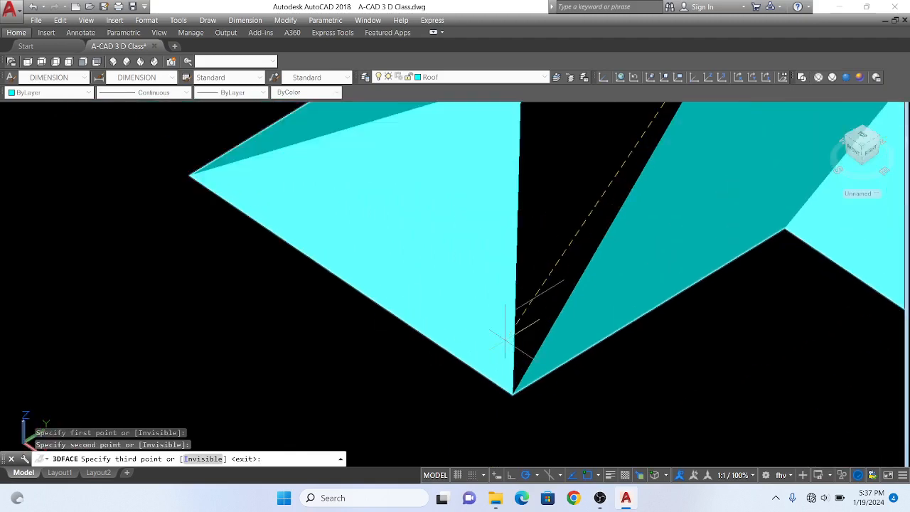
left_click(512, 394)
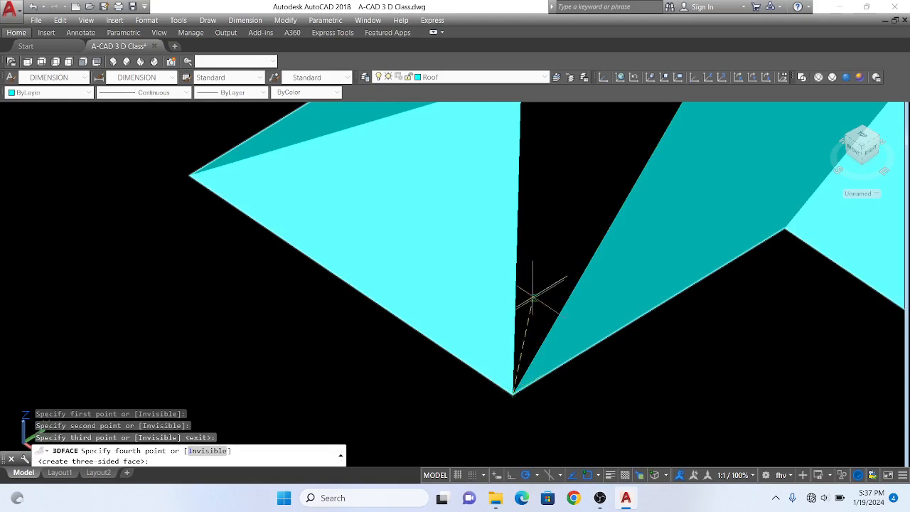
scroll(532, 299, "down", 2)
left_click(524, 165)
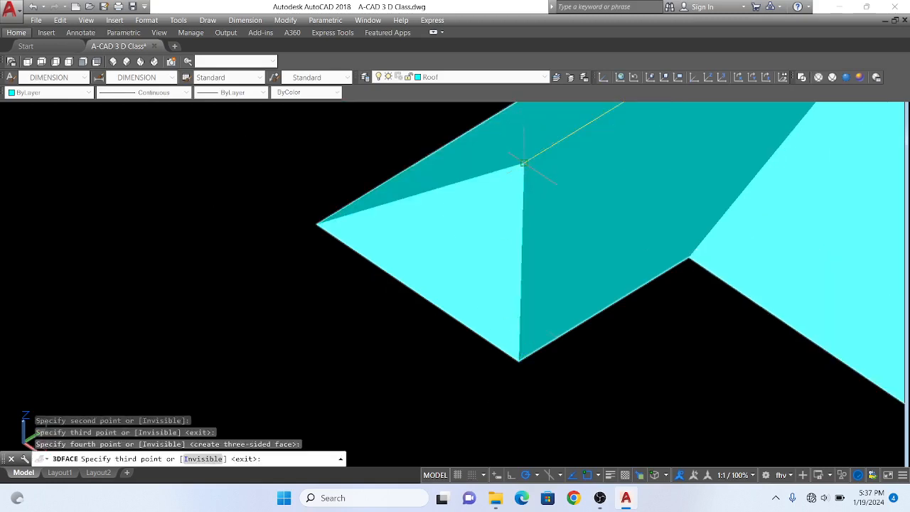
key("Escape")
- Erase the 3D face spanning the projection's front east eave corner, its ridge's rear end and the wing ridge's west end
scroll(533, 220, "down", 3)
scroll(569, 195, "up", 5)
key("Escape")
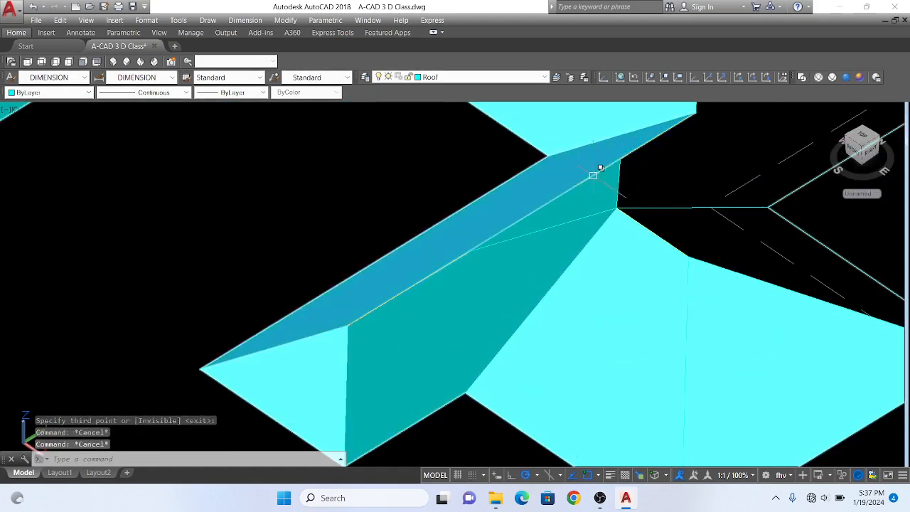
type("orbit")
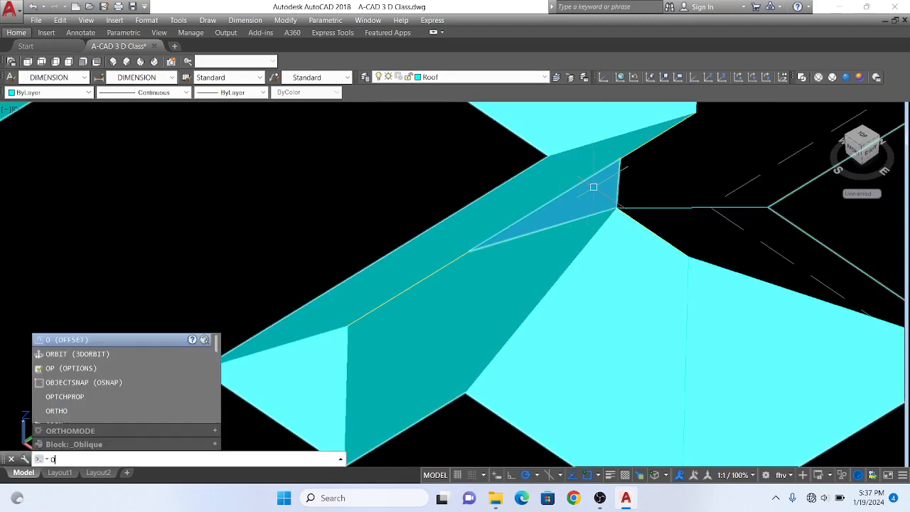
key("Return")
mouse_move(590, 179)
left_mouse_down()
mouse_move(561, 254)
mouse_move(518, 200)
mouse_move(402, 156)
mouse_move(470, 185)
mouse_move(504, 258)
mouse_move(488, 195)
mouse_move(433, 193)
mouse_move(436, 230)
mouse_move(504, 214)
mouse_move(662, 224)
mouse_move(518, 253)
mouse_move(512, 205)
mouse_move(601, 216)
mouse_move(614, 238)
mouse_move(574, 305)
mouse_move(496, 266)
mouse_move(528, 311)
mouse_move(628, 281)
mouse_move(517, 244)
mouse_move(530, 258)
mouse_move(458, 258)
mouse_move(551, 254)
mouse_move(524, 258)
mouse_move(503, 290)
mouse_move(491, 229)
mouse_move(536, 266)
mouse_move(434, 278)
mouse_move(513, 290)
mouse_move(517, 310)
mouse_move(545, 335)
mouse_move(512, 325)
left_mouse_up()
scroll(484, 269, "up", 5)
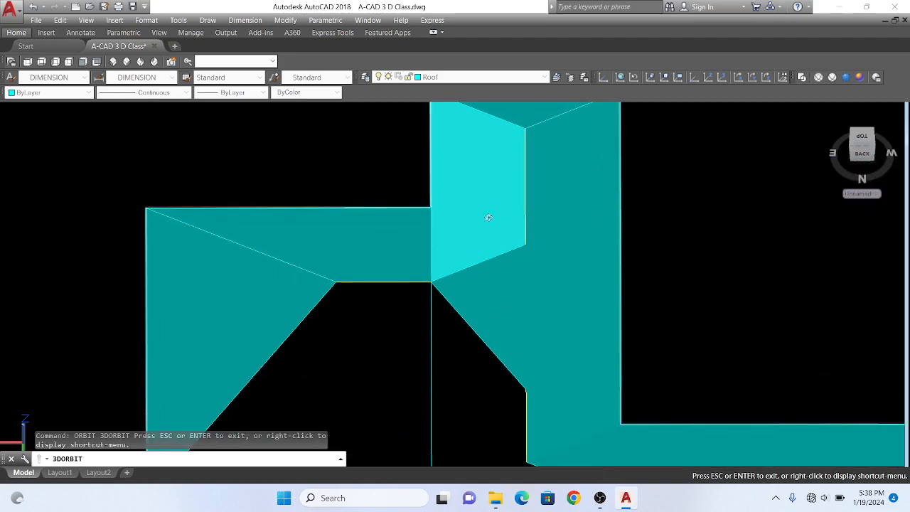
key("Escape")
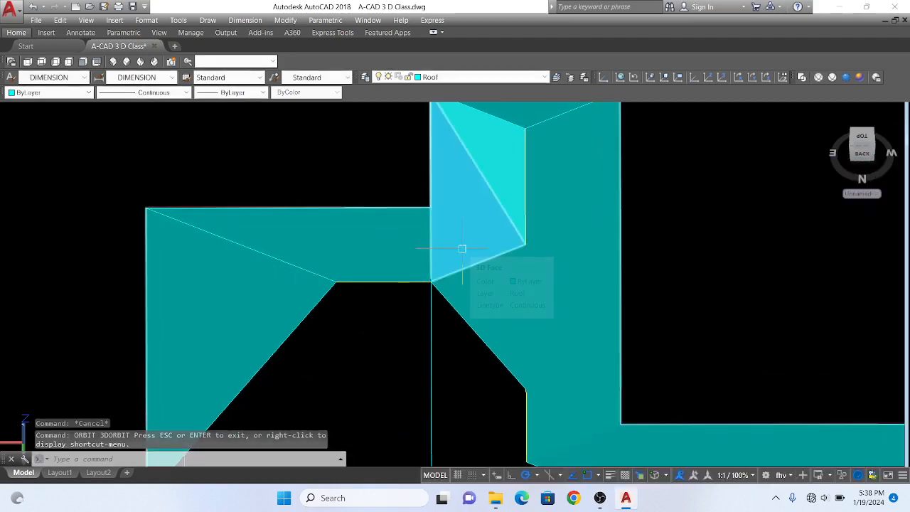
left_click(463, 249)
key("Delete")
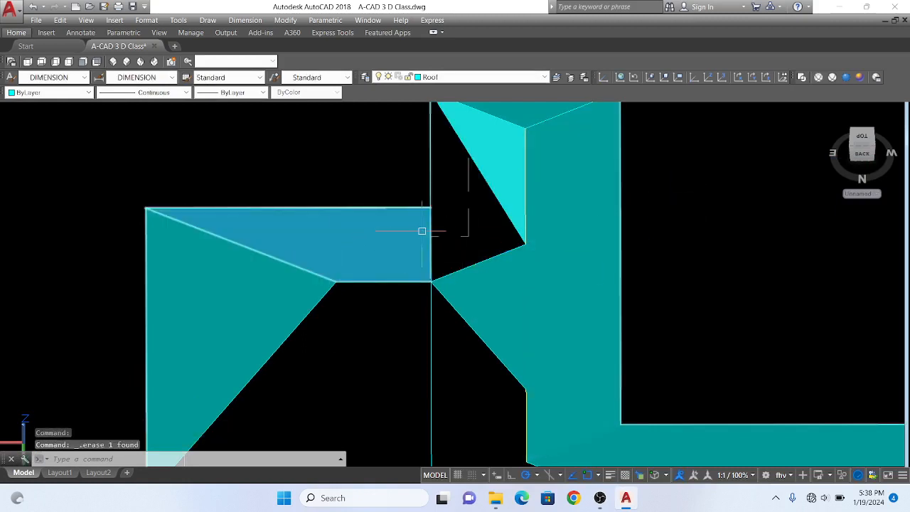
- Create a triangular 3D face through the projection ridge's rear end, the inner eave corner and the wing ridge's west end
type("3")
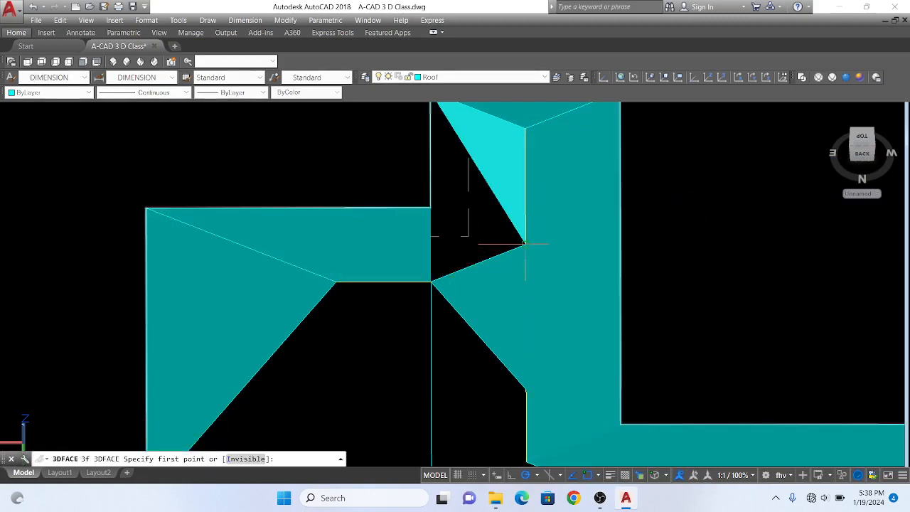
left_click(430, 207)
left_click(430, 283)
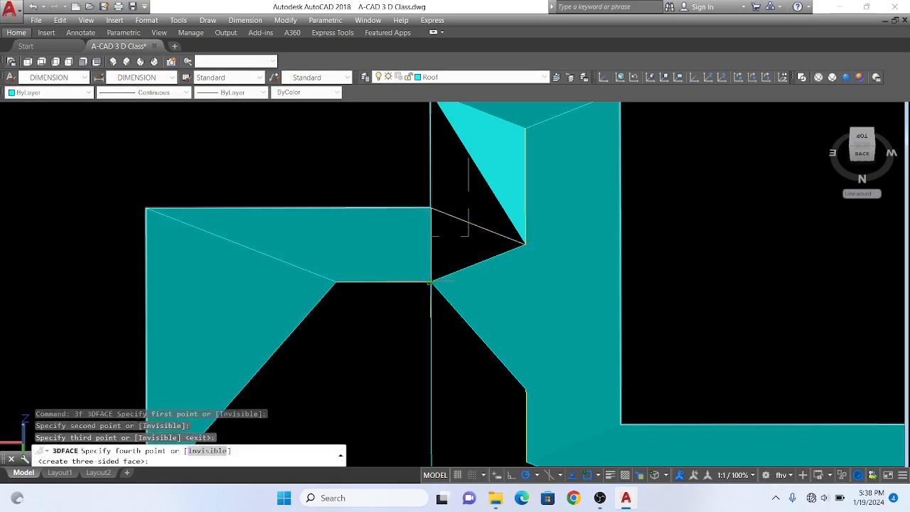
left_click(525, 244)
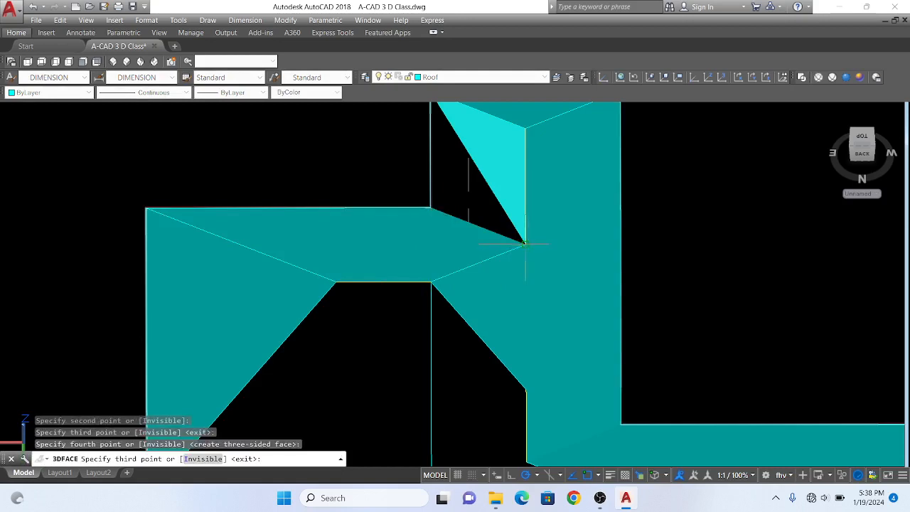
key("Return")
- Erase the triangular 3D face beside the projection's ridge on its east slope
left_click(475, 179)
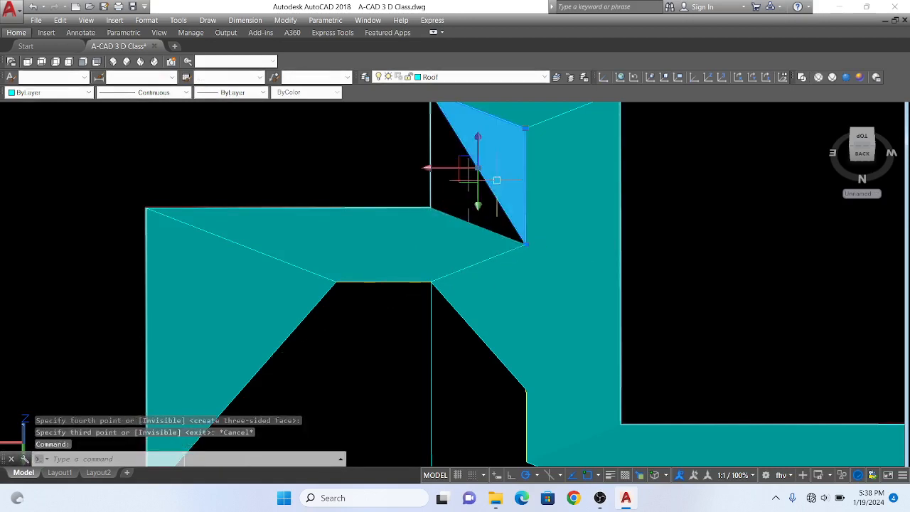
key("Delete")
scroll(410, 232, "down", 2)
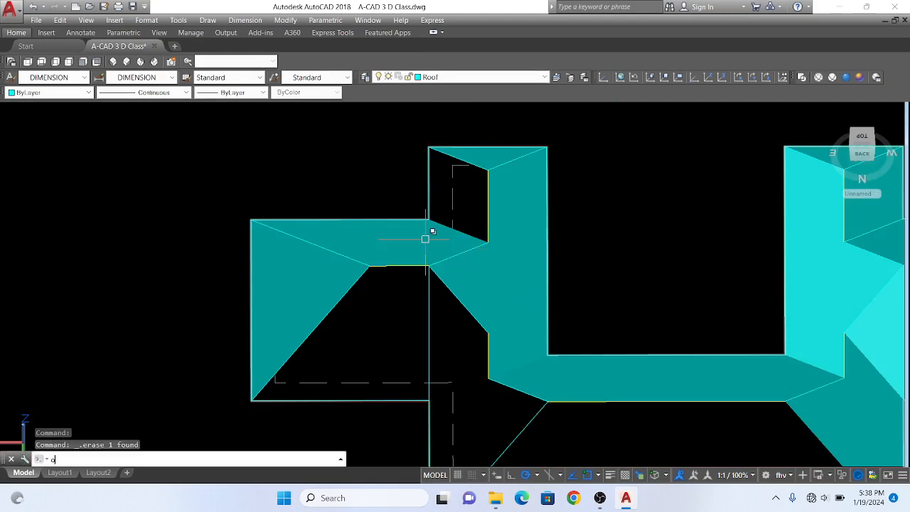
- Create a four-sided 3D face on the projection's east slope through its front eave corner, ridge front end, ridge rear end and inner corner
type("orbit")
key("Return")
left_click_drag(425, 239, 603, 359)
key("Escape")
type("3f")
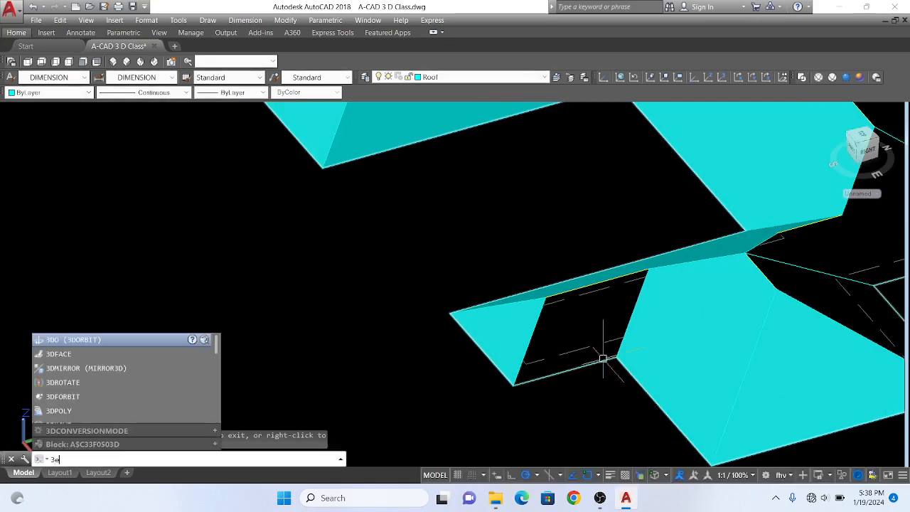
key("Return")
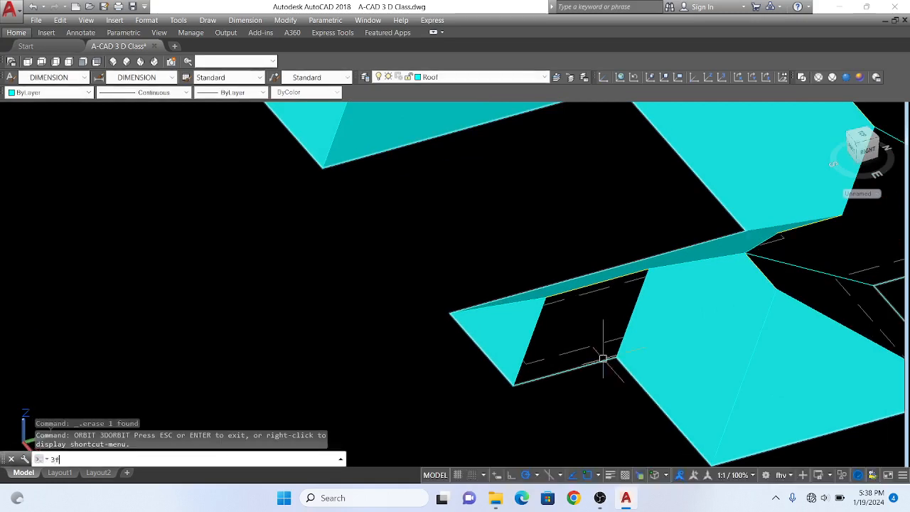
key("Return")
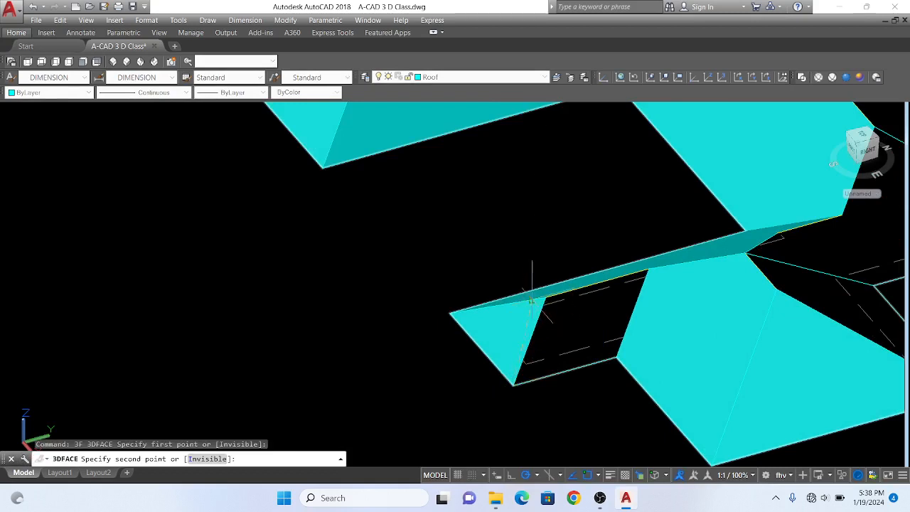
left_click(546, 299)
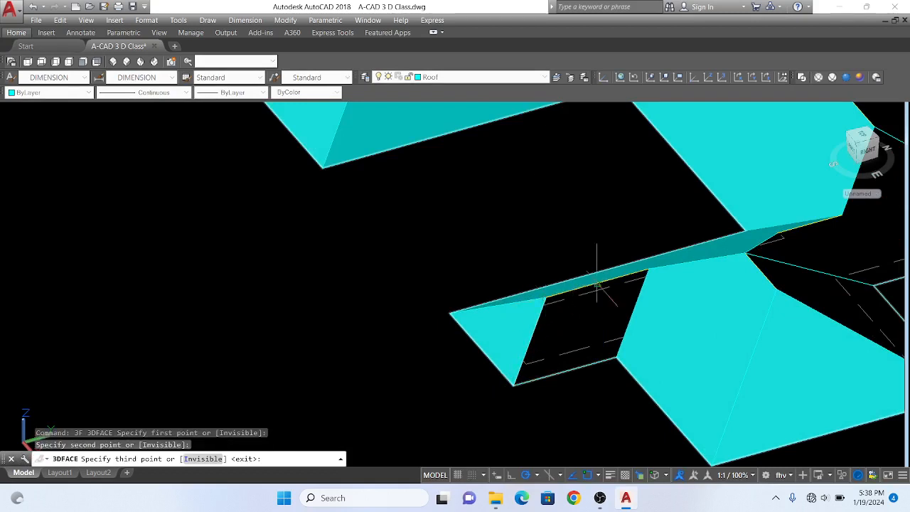
left_click(648, 268)
left_click(616, 358)
key("Escape")
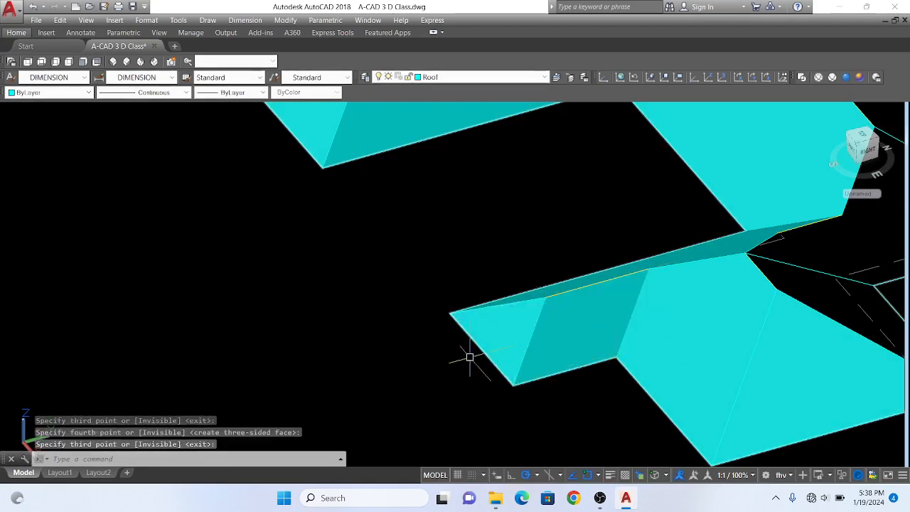
- Examine the projection's finished east faces and the slopes still uncovered along the rear of the roof
scroll(466, 352, "down", 2)
scroll(546, 324, "up", 3)
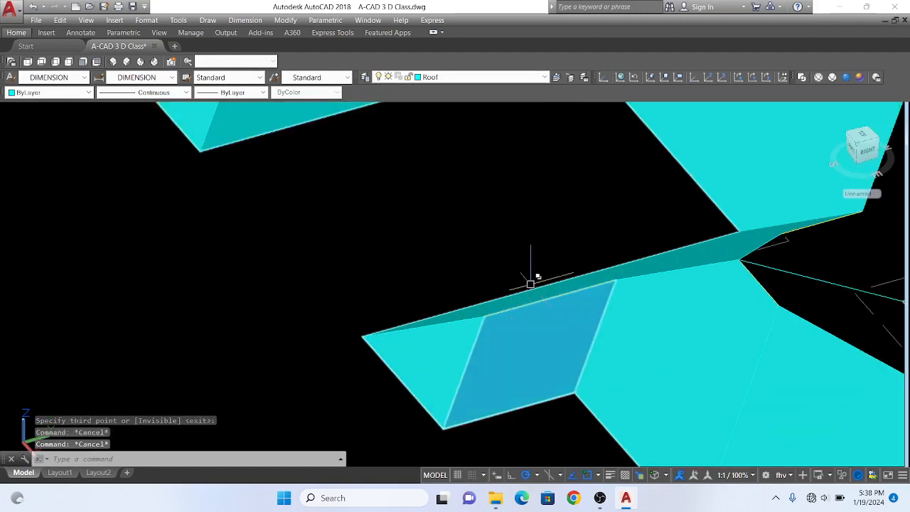
scroll(531, 284, "up", 3)
scroll(455, 263, "down", 2)
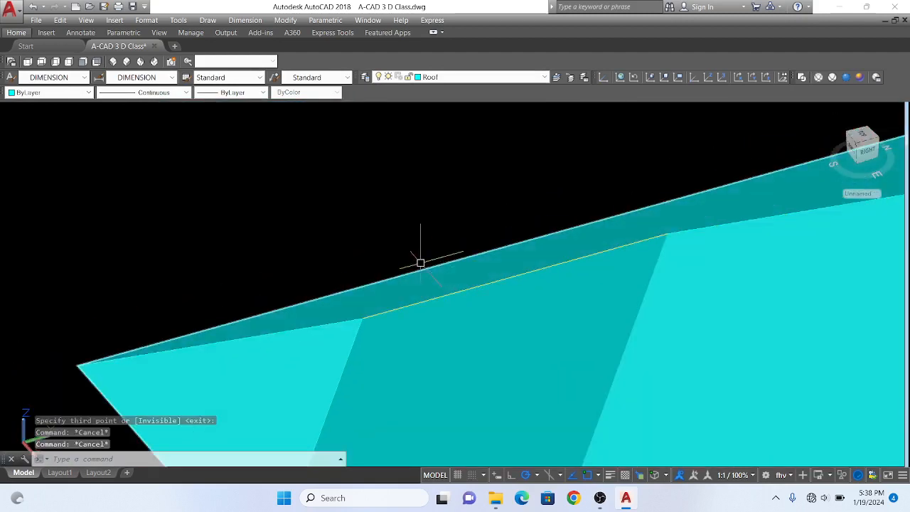
type("orbit")
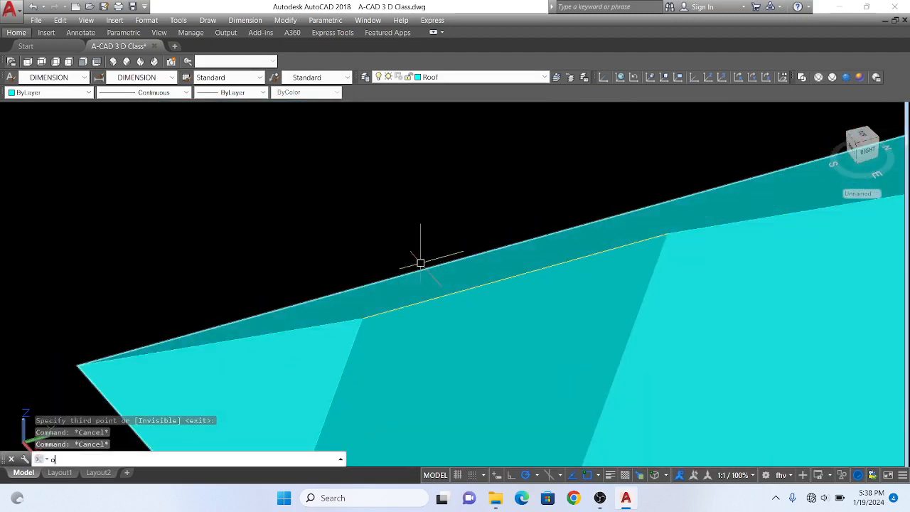
key("Return")
left_click_drag(420, 264, 542, 268)
scroll(462, 270, "down", 6)
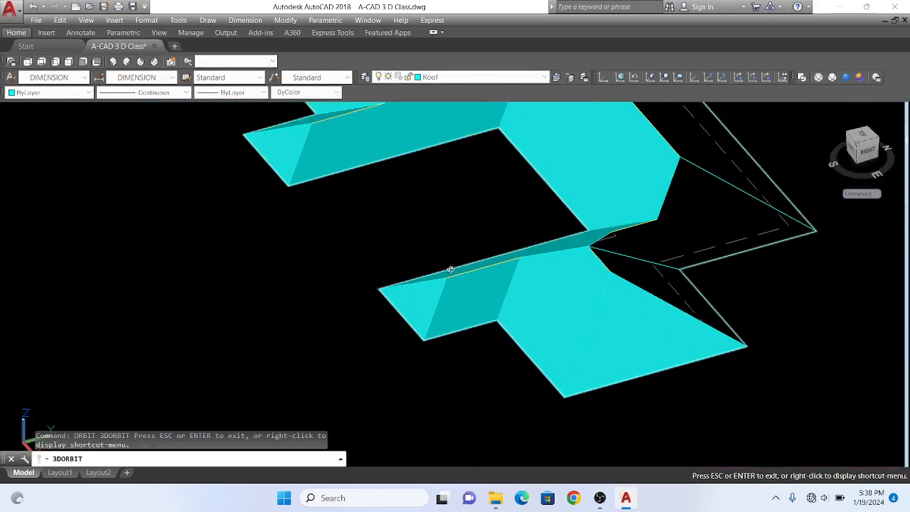
left_click_drag(467, 264, 458, 349)
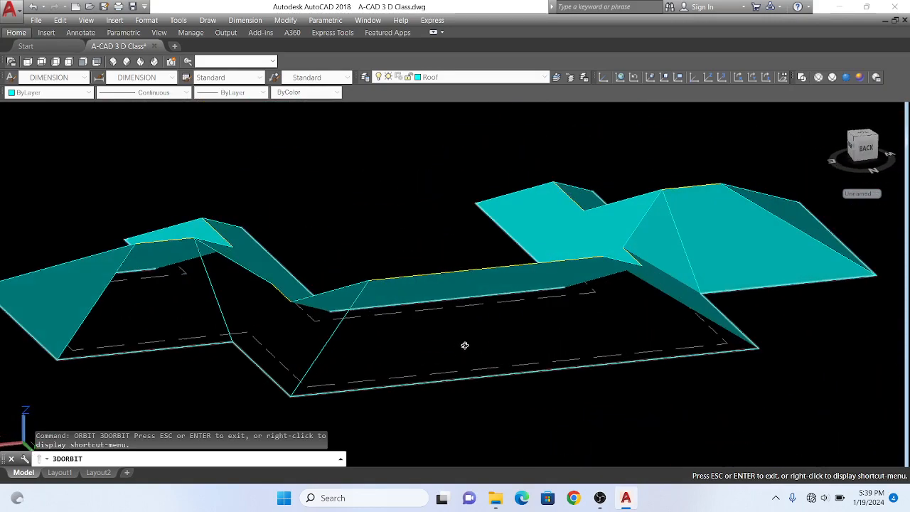
- Create a four-sided 3D face on the east wing's rear slope through its outer eave corner, both ridge ends and inner eave corner
key("Escape")
type("3f")
key("Return")
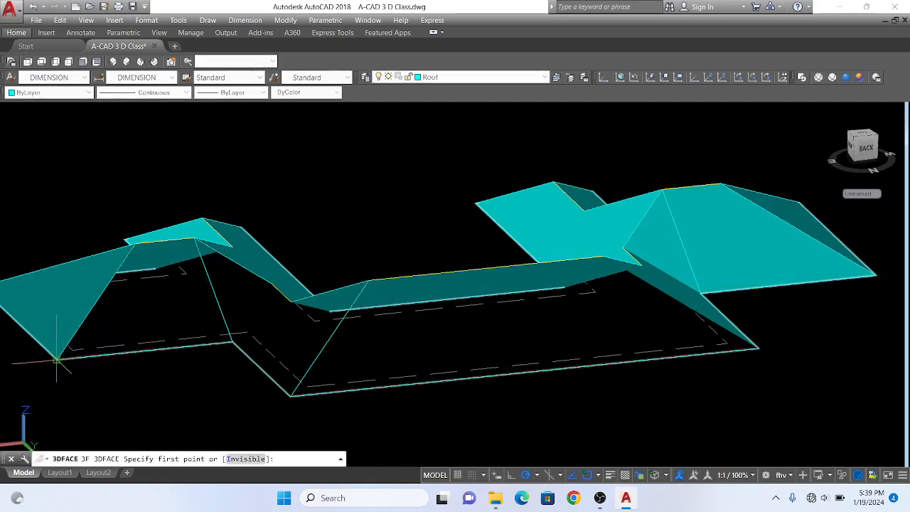
left_click(136, 242)
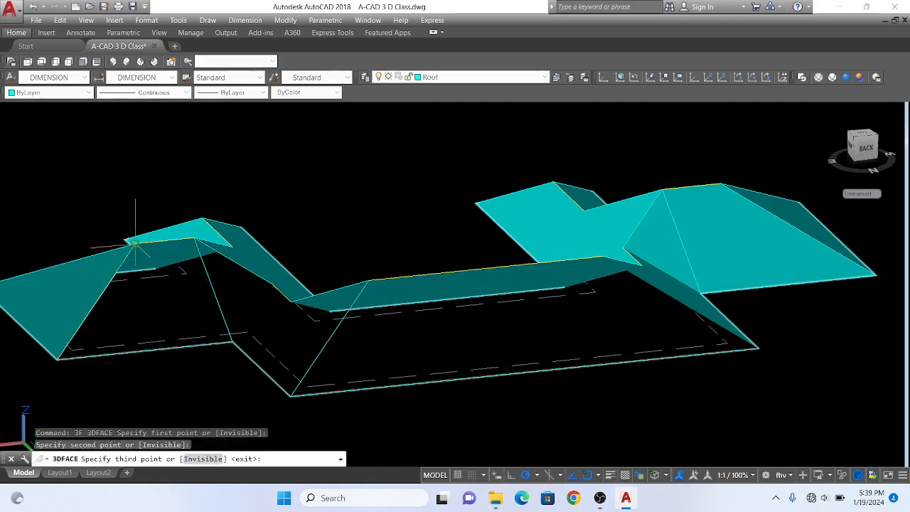
left_click(194, 238)
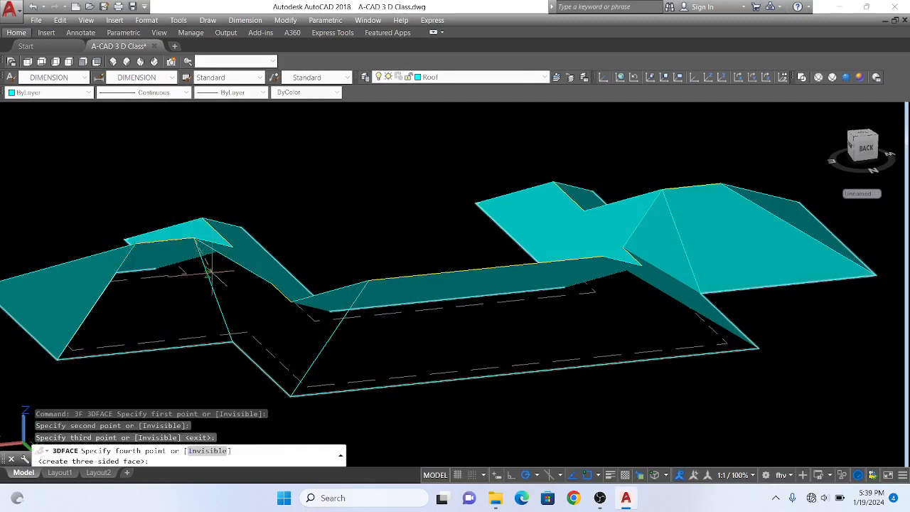
left_click(232, 341)
key("Return")
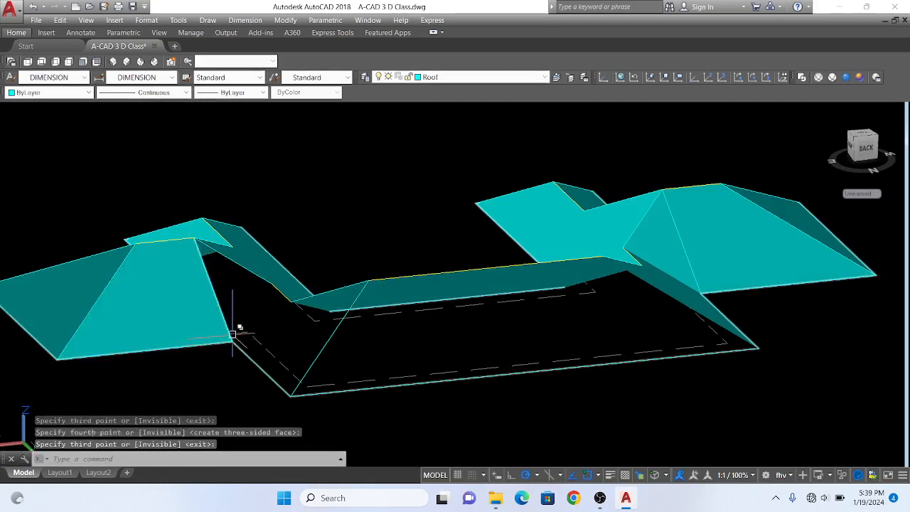
- Create a four-sided 3D face on the main block's east slope through the inner eave corner, short ridge's rear end, main ridge's east end and rear eave corner
key("Return")
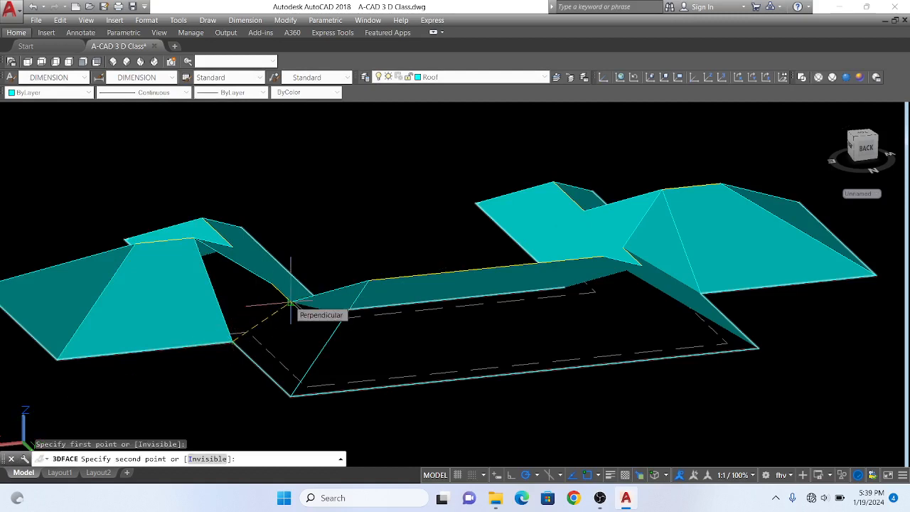
scroll(274, 285, "up", 3)
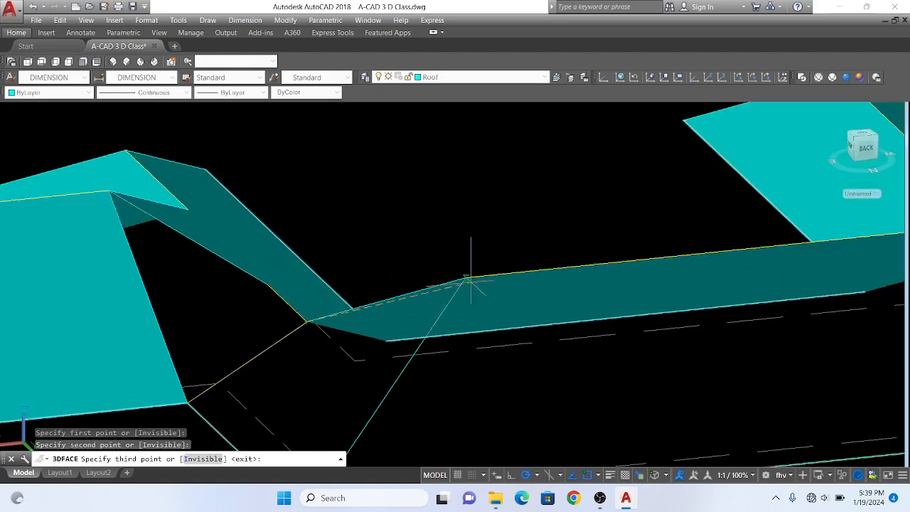
left_click(465, 278)
scroll(449, 284, "down", 2)
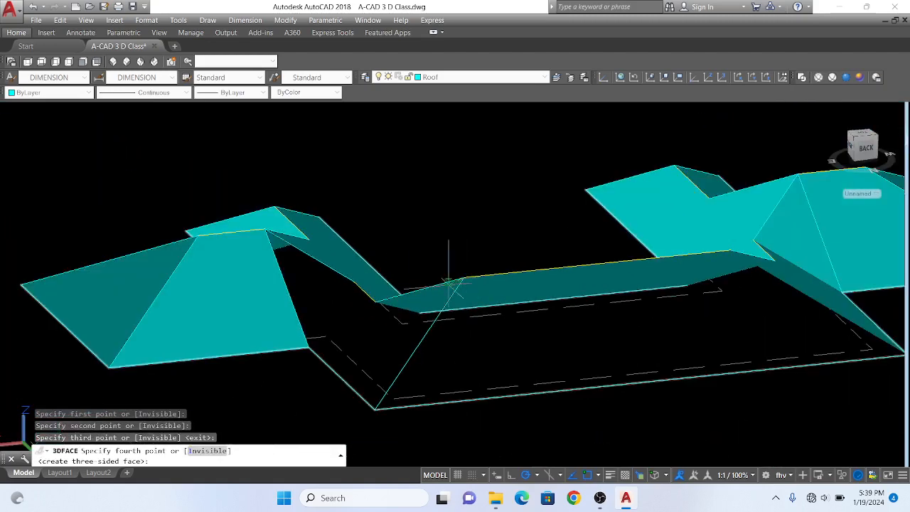
left_click(374, 409)
key("Return")
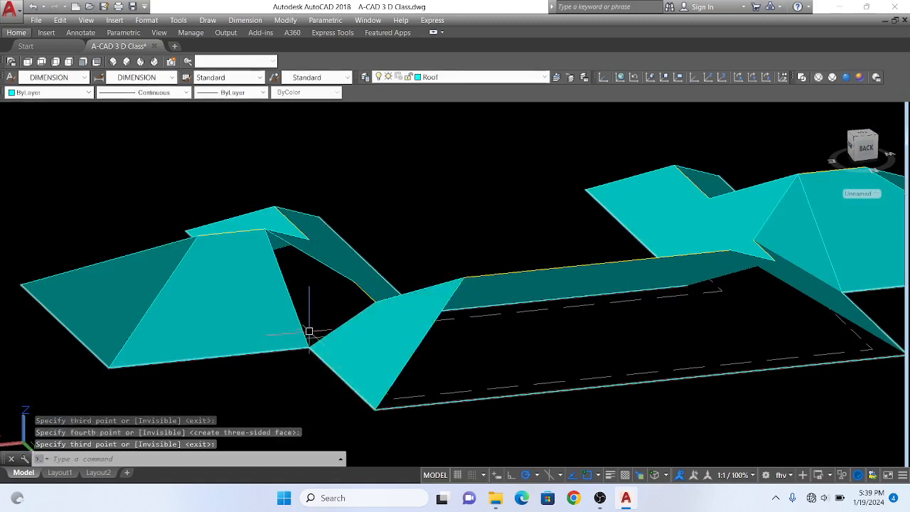
- Create a four-sided 3D face through the rear inner eave corner, the east wing ridge's west end and both ends of the short connecting ridge
key("Return")
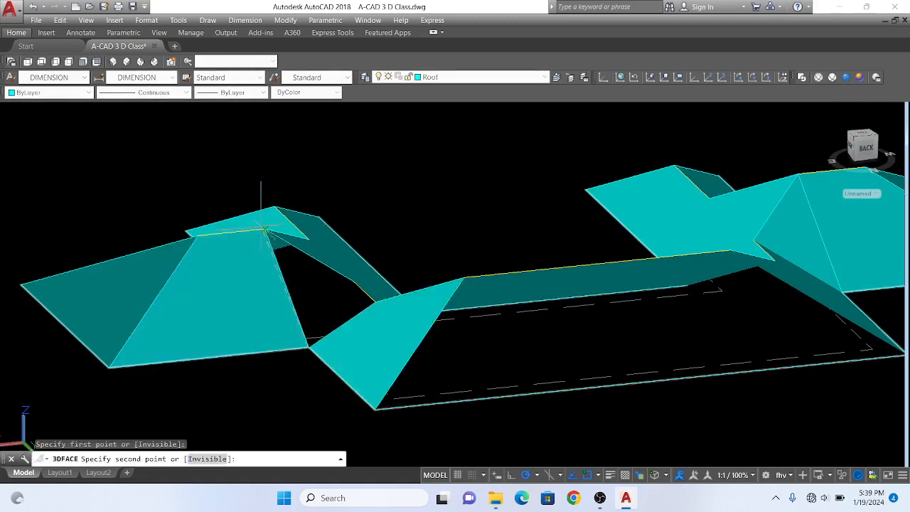
left_click(353, 281)
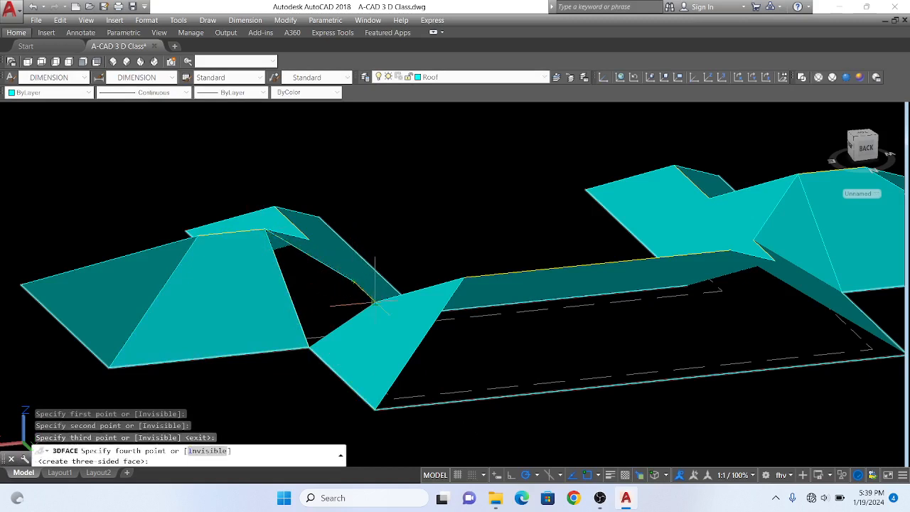
left_click(374, 302)
key("Return")
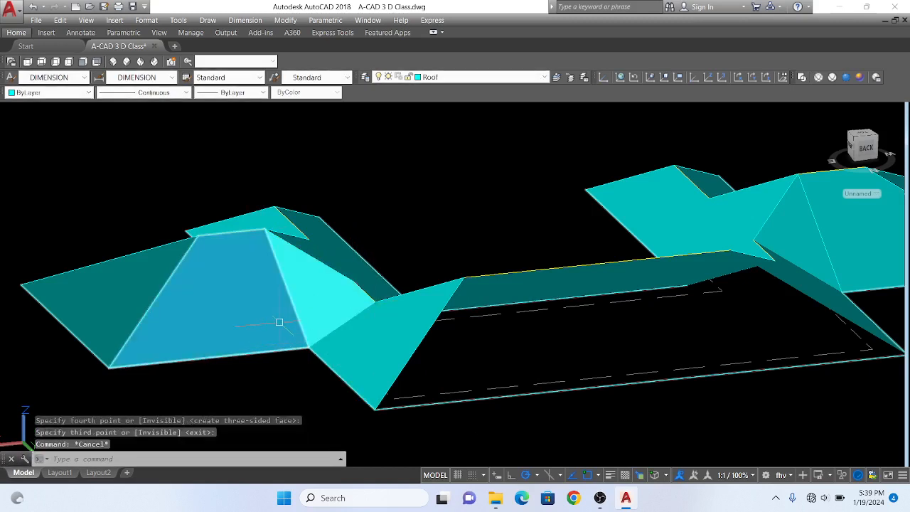
- Create a four-sided 3D face on the main block's rear slope between both ends of the main ridge and the two rear eave corners
type("Or")
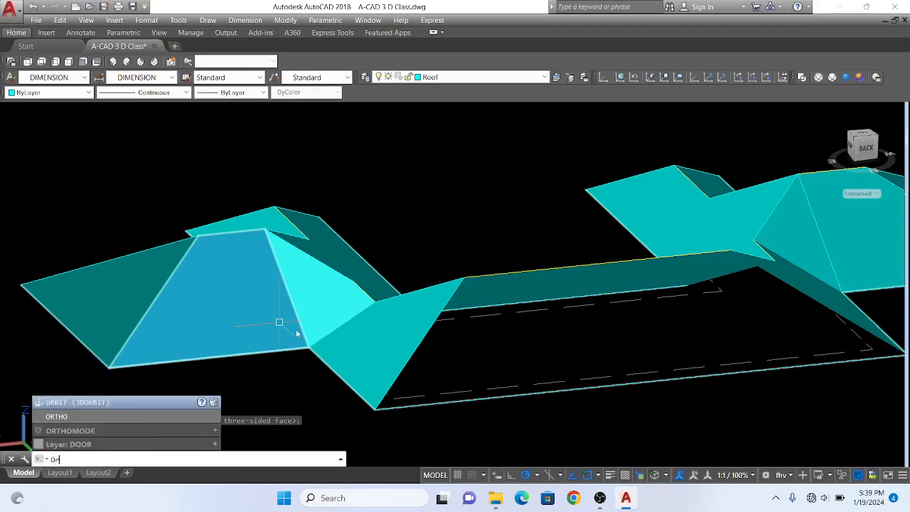
key("Return")
left_click_drag(295, 329, 453, 273)
key("Escape")
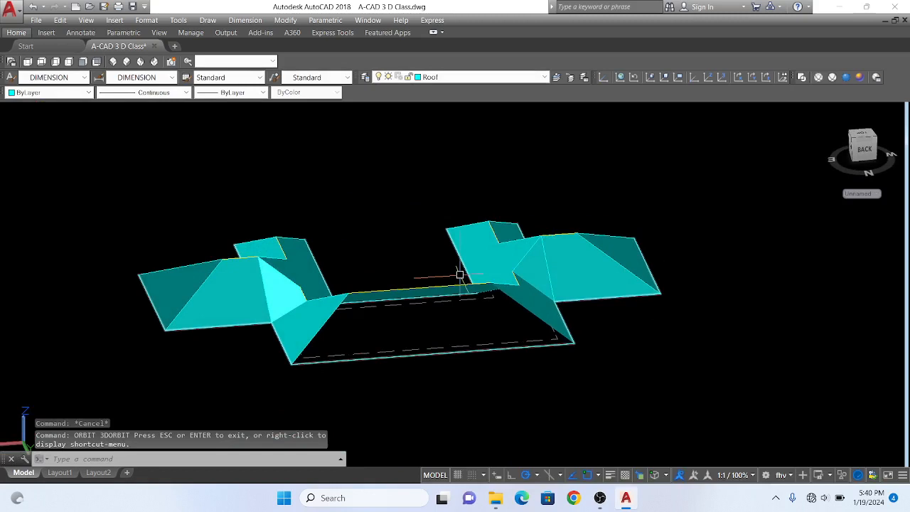
type("3f")
key("Return")
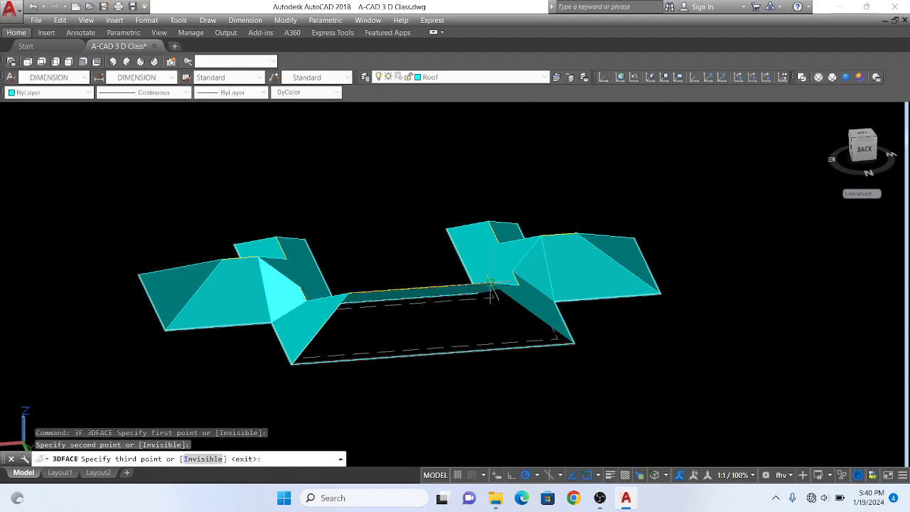
left_click(574, 343)
left_click(575, 343)
key("Return")
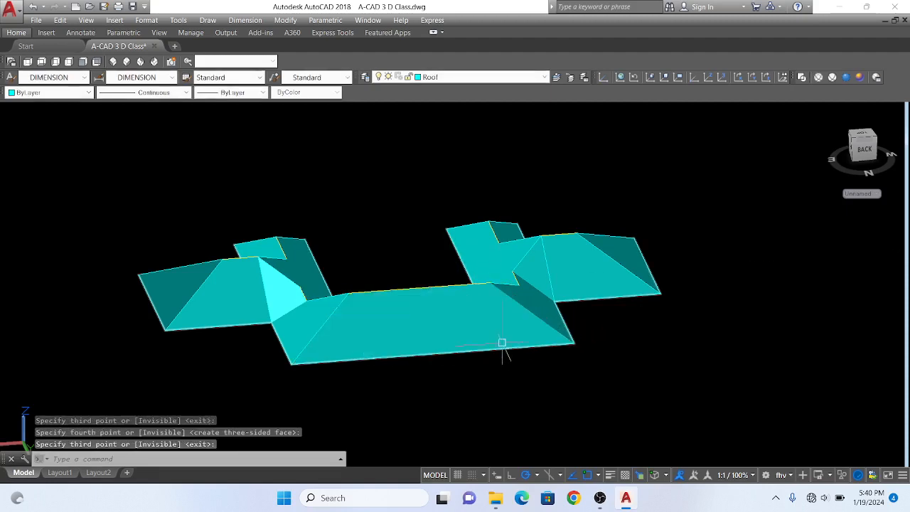
- Inspect the covered roof from below and from the front beside the wireframe copies
type("3do")
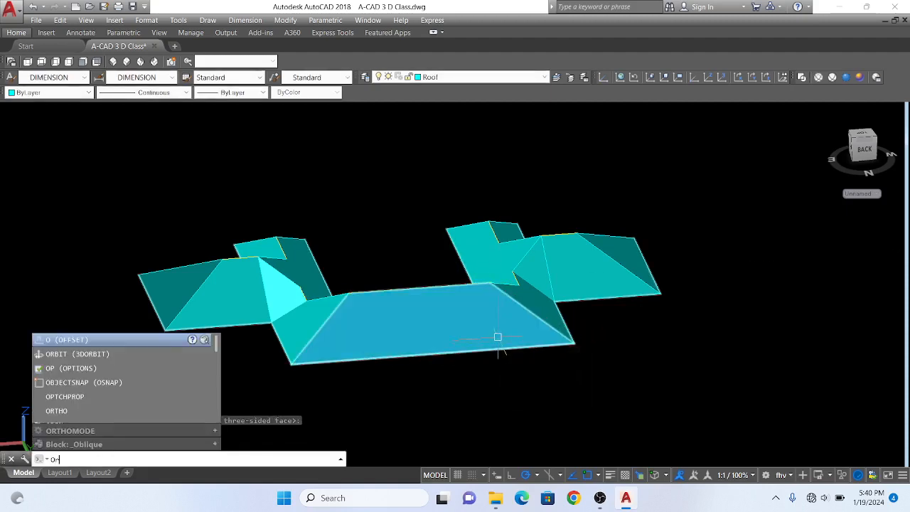
key("Return")
left_click_drag(488, 334, 175, 196)
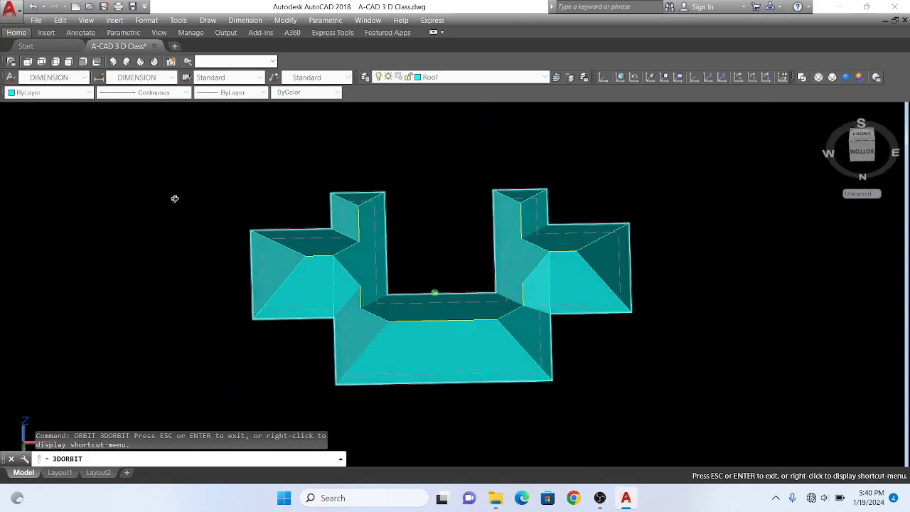
scroll(419, 320, "up", 5)
left_click_drag(419, 321, 497, 276)
scroll(352, 293, "up", 5)
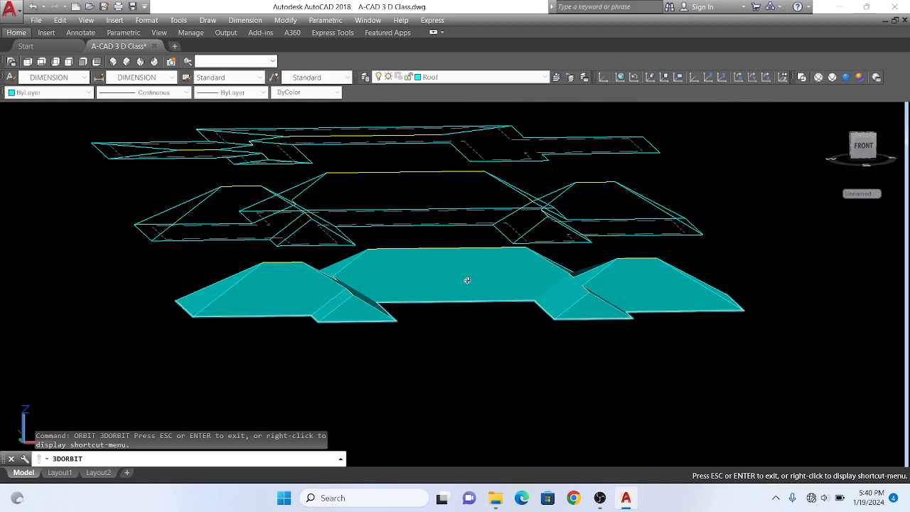
scroll(465, 278, "up", 3)
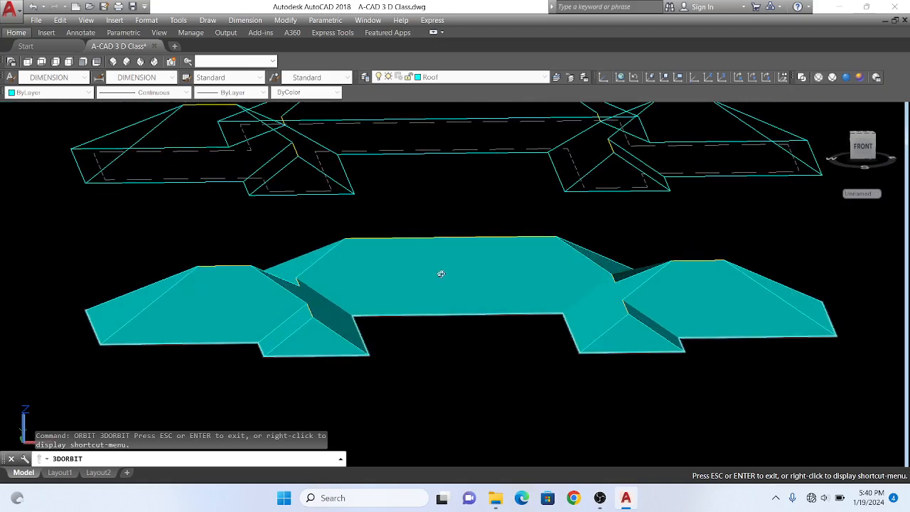